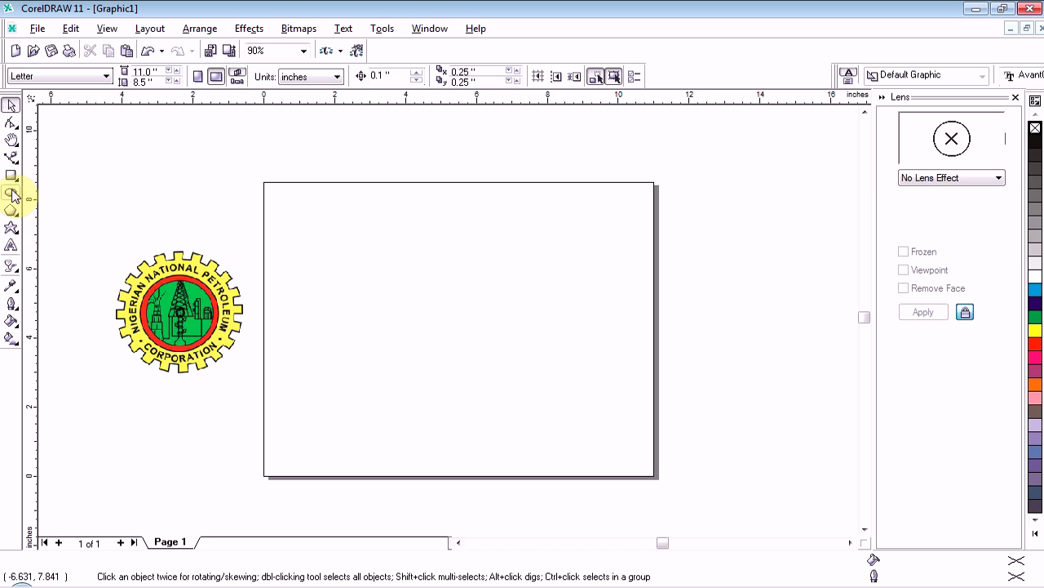
Step: Draw a circle about 5.85 inches across with the Ellipse tool
{"action": "left_click", "coordinate": [10, 194]}
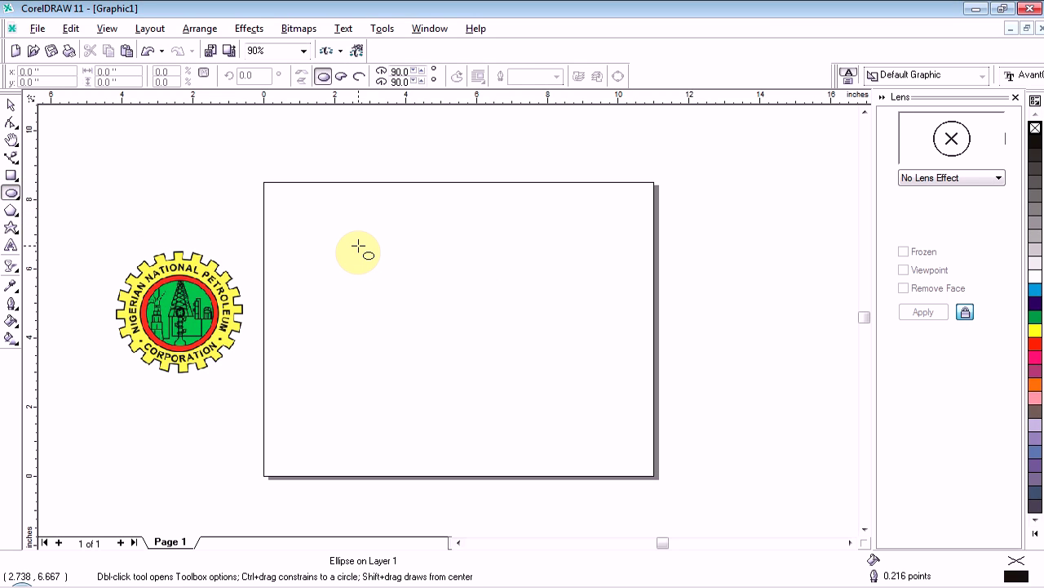
{"action": "mouse_move", "coordinate": [353, 241]}
{"action": "left_mouse_down"}
{"action": "mouse_move", "coordinate": [466, 345]}
{"action": "mouse_move", "coordinate": [554, 400]}
{"action": "left_mouse_up"}
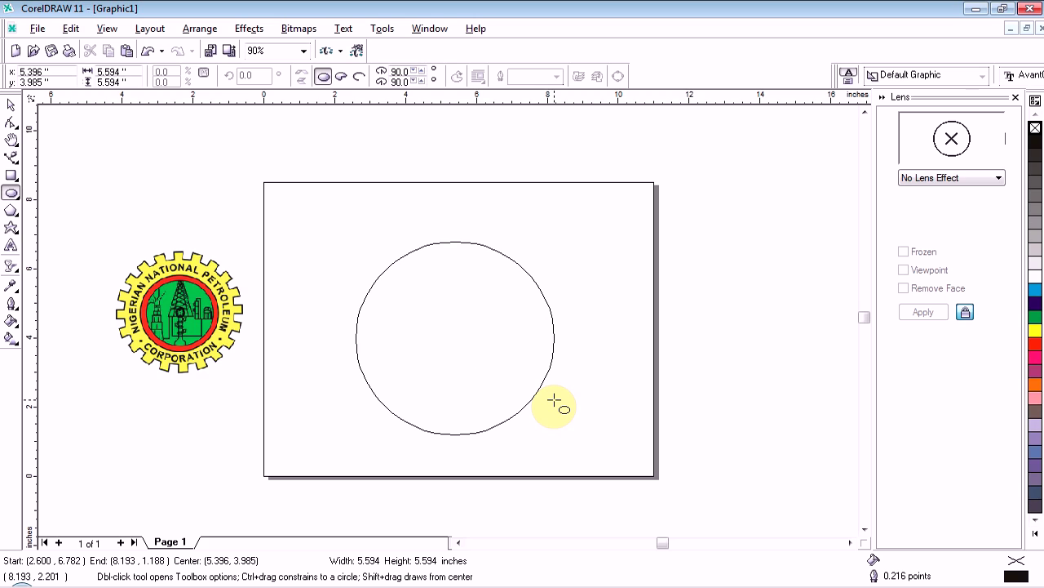
{"action": "left_click_drag", "start_coordinate": [554, 400], "coordinate": [563, 405]}
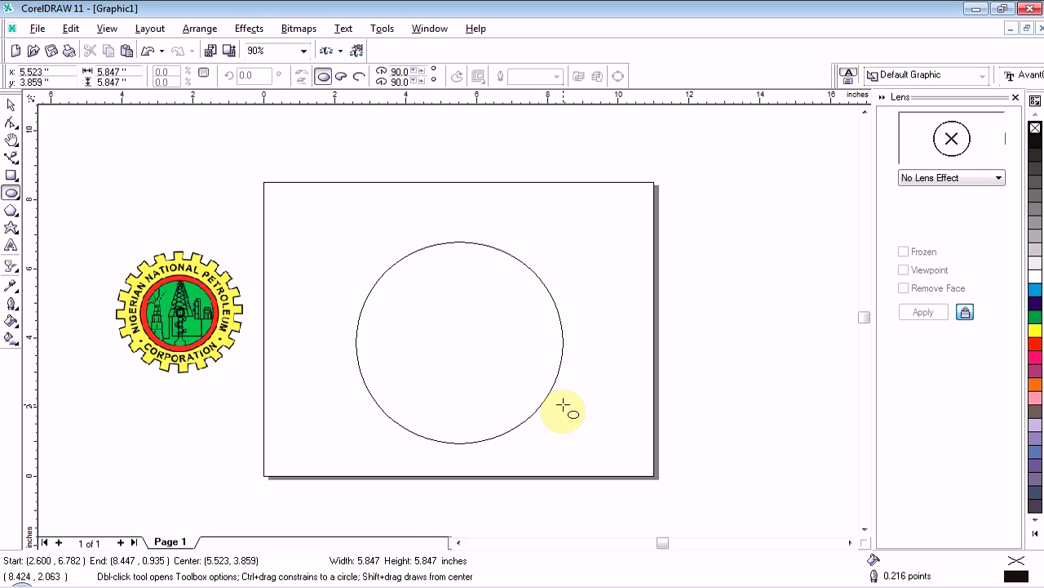
{"action": "left_click_drag", "start_coordinate": [564, 404], "coordinate": [563, 405]}
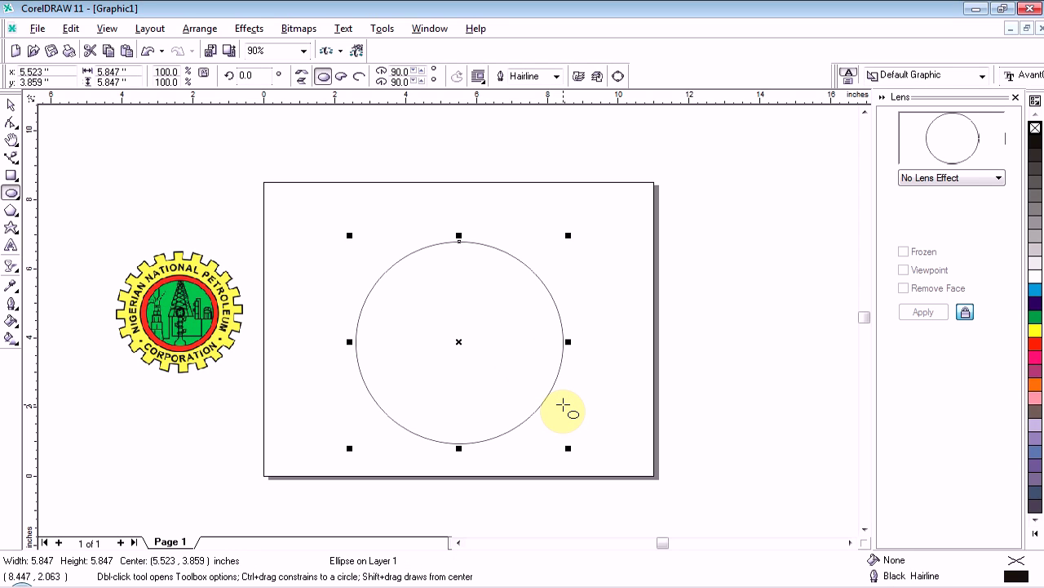
Step: Centre the circle on the page at 5.5, 4.25 inches
{"action": "left_click", "coordinate": [11, 105]}
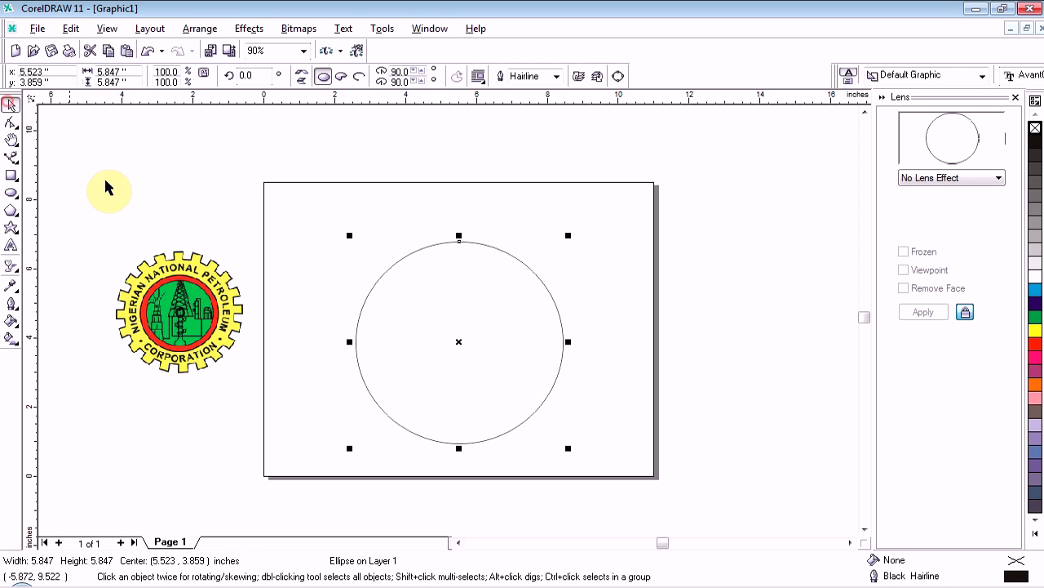
{"action": "left_click_drag", "start_coordinate": [459, 342], "coordinate": [459, 330]}
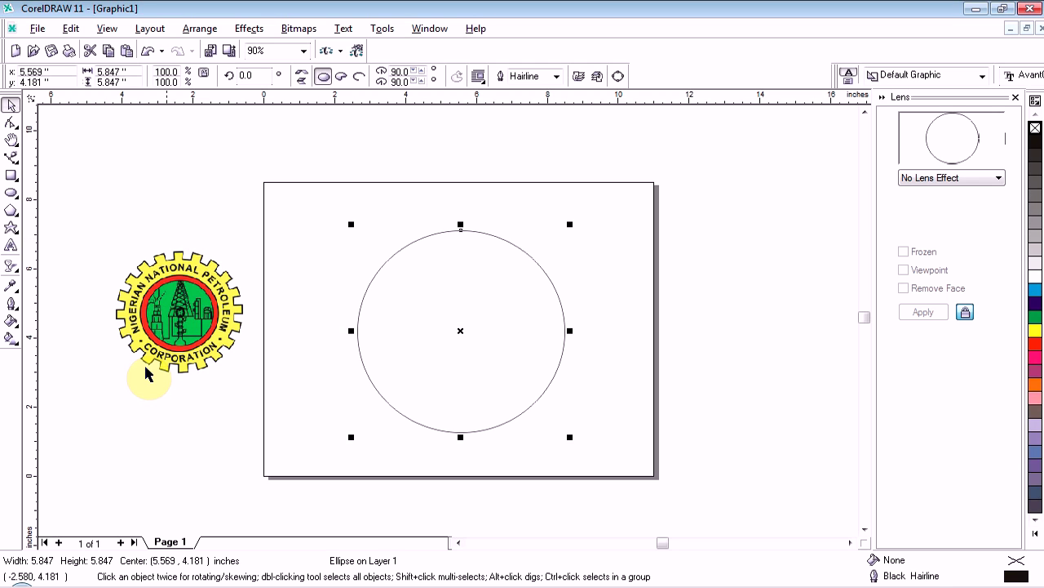
{"action": "left_click", "coordinate": [461, 329]}
{"action": "left_click_drag", "start_coordinate": [462, 329], "coordinate": [228, 278]}
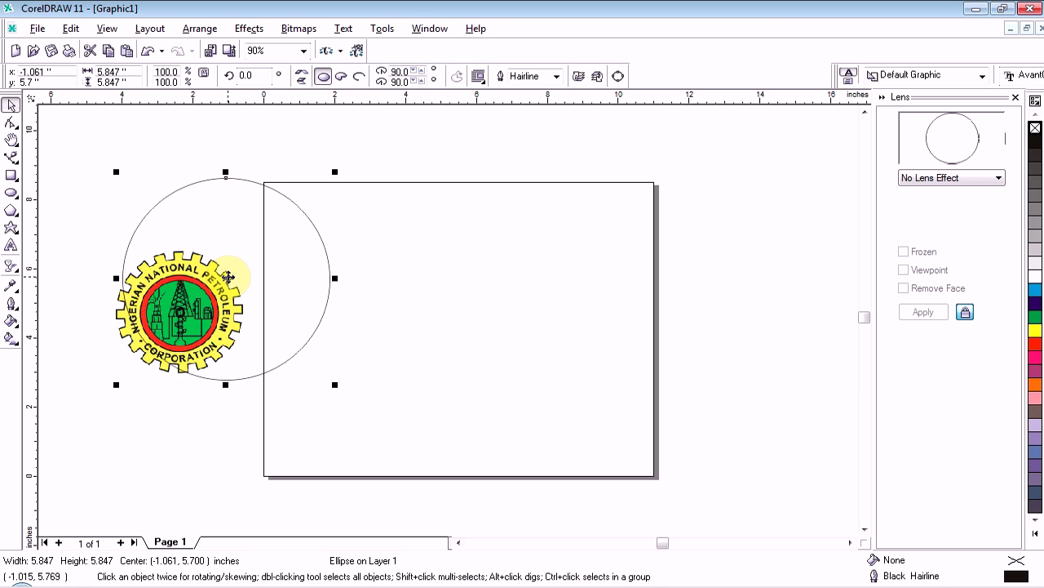
{"action": "key", "text": "ctrl+z"}
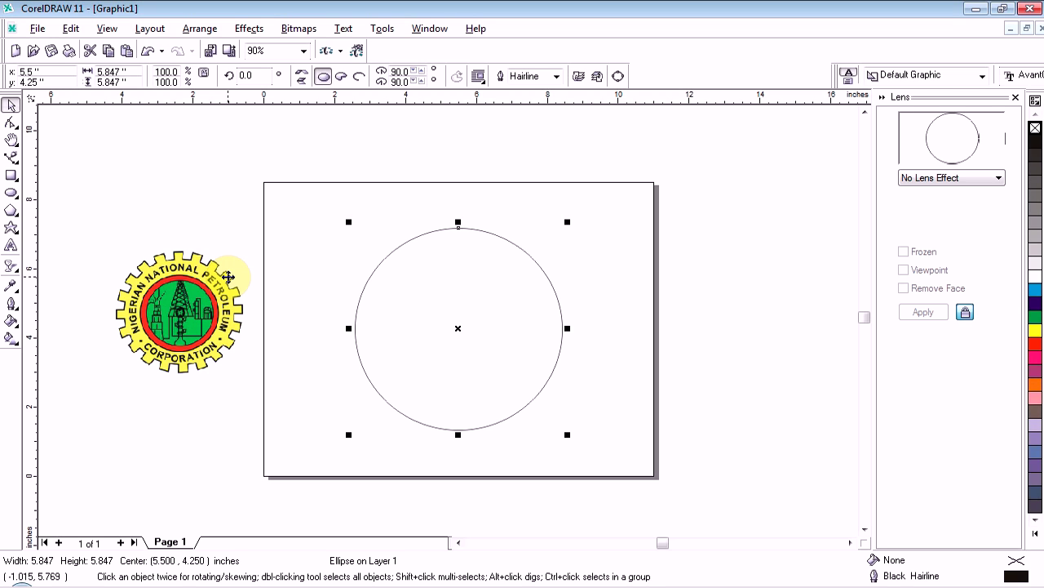
{"action": "left_click", "coordinate": [239, 231]}
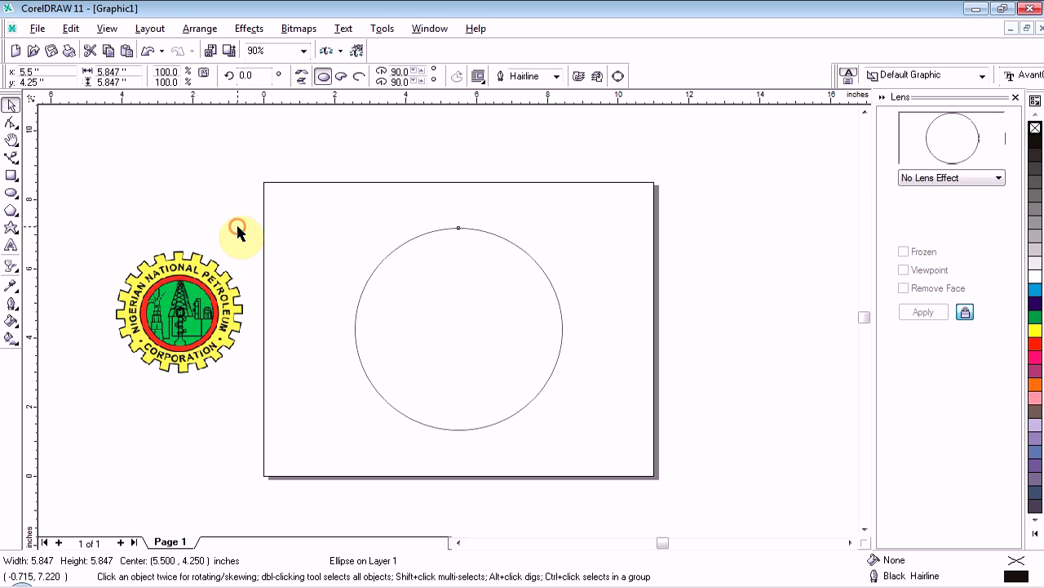
Step: Draw a 0.529 × 7.159-inch vertical bar and centre it on the page across the circle
{"action": "left_click", "coordinate": [10, 176]}
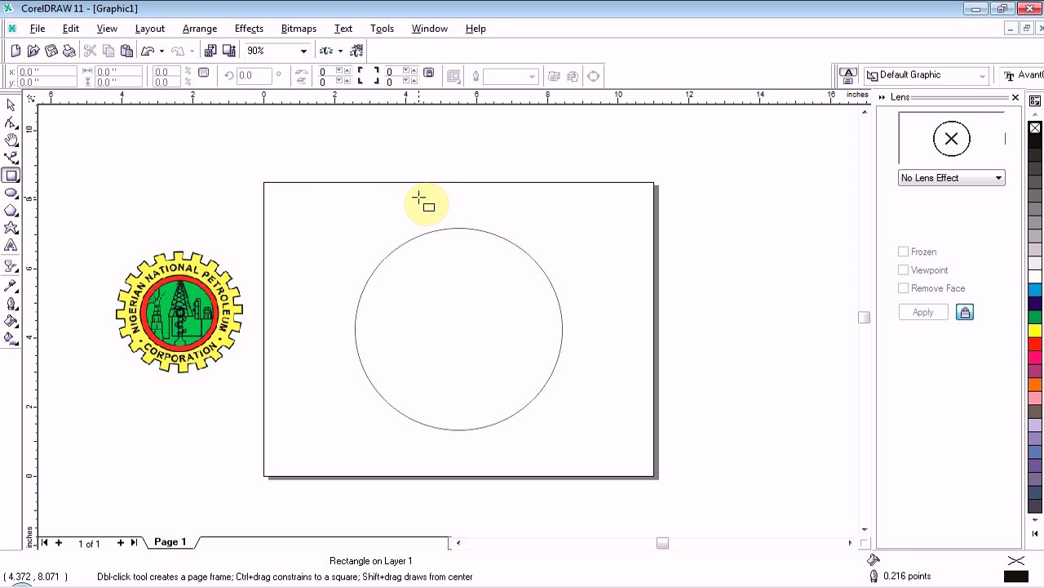
{"action": "left_click_drag", "start_coordinate": [418, 197], "coordinate": [437, 448]}
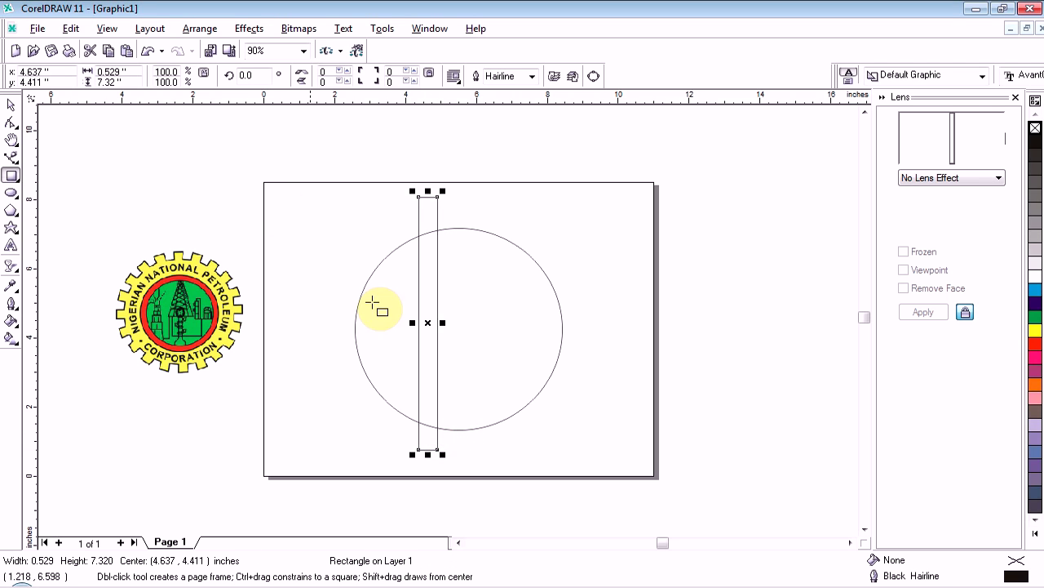
{"action": "left_click_drag", "start_coordinate": [429, 323], "coordinate": [460, 335]}
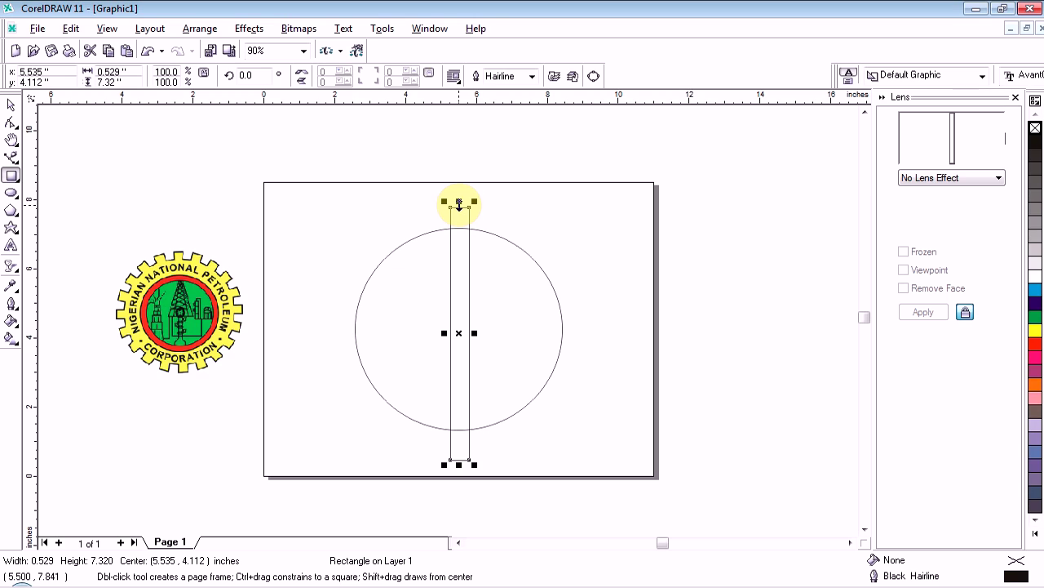
{"action": "left_click_drag", "start_coordinate": [459, 203], "coordinate": [460, 210]}
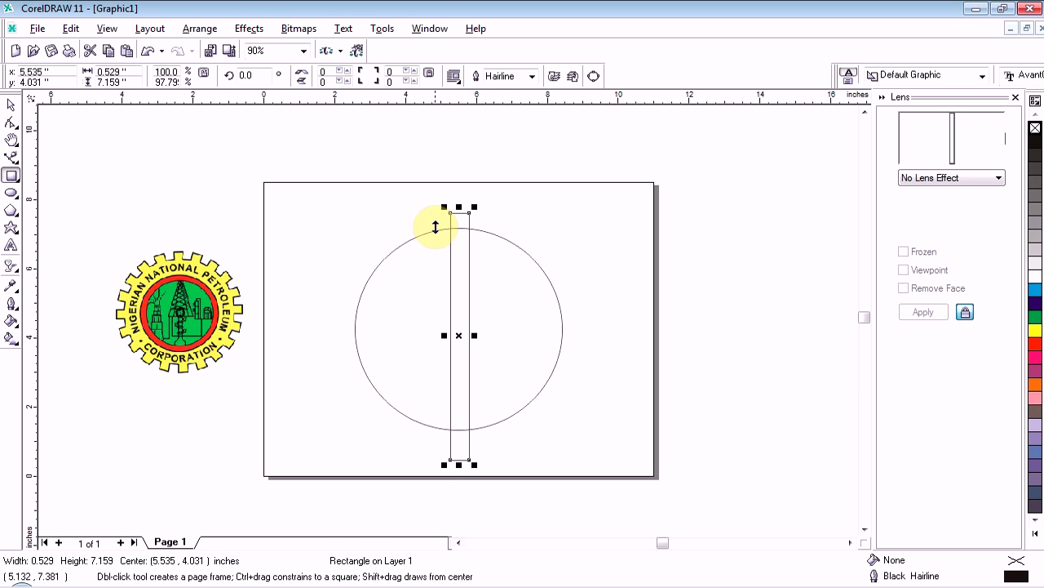
{"action": "left_click", "coordinate": [13, 105]}
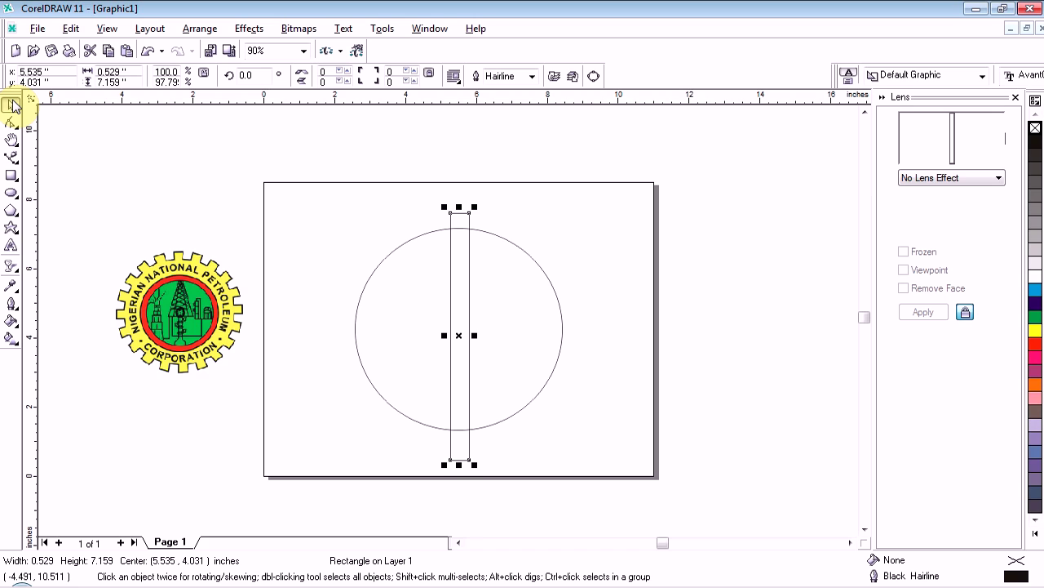
{"action": "key", "text": "p"}
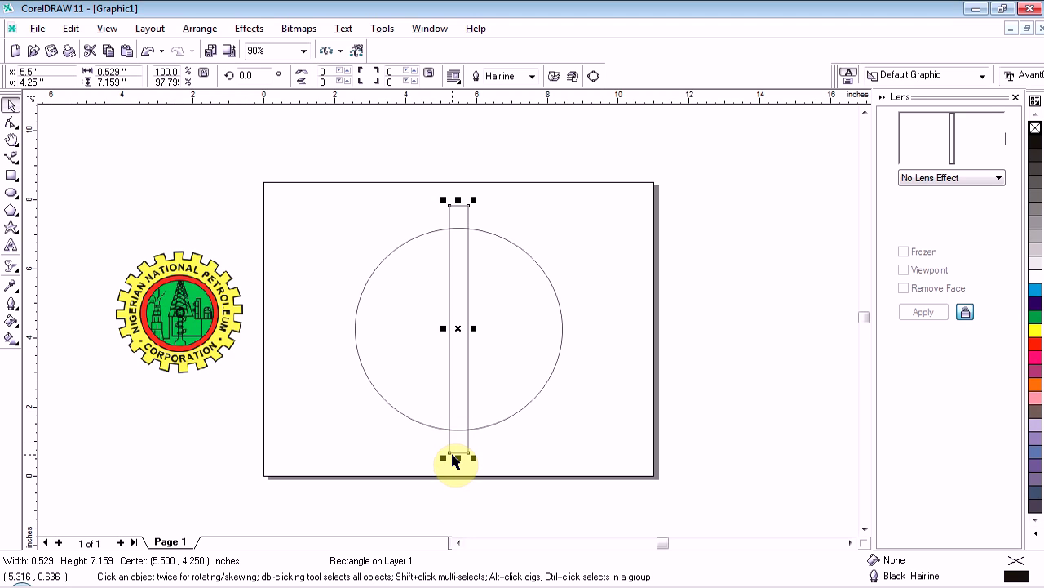
{"action": "left_click", "coordinate": [216, 165]}
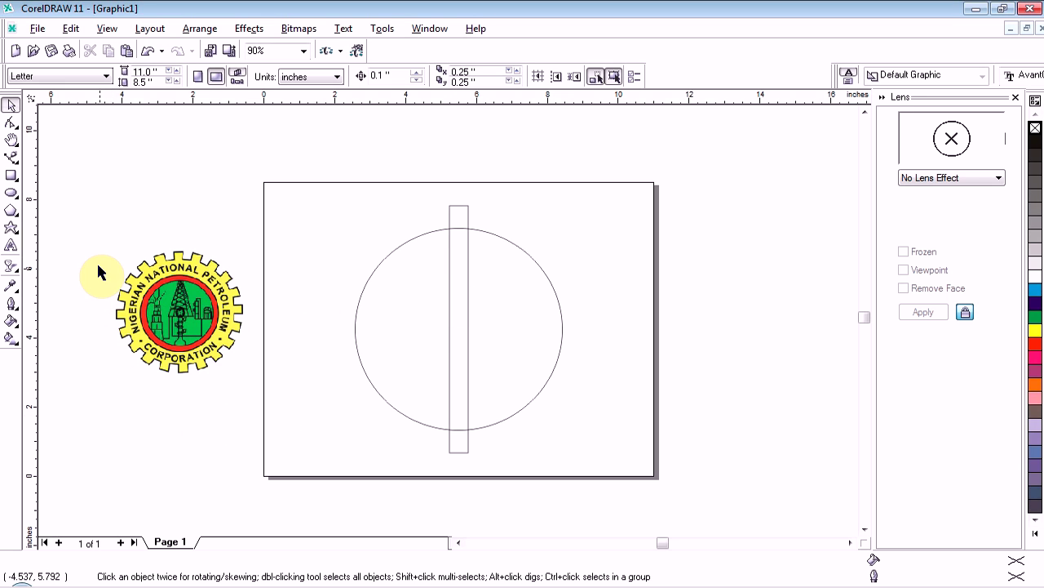
Step: Duplicate the tall bar and rotate the copy 90° to lie horizontally
{"action": "scroll", "coordinate": [98, 270], "scroll_direction": "up", "scroll_amount": 3}
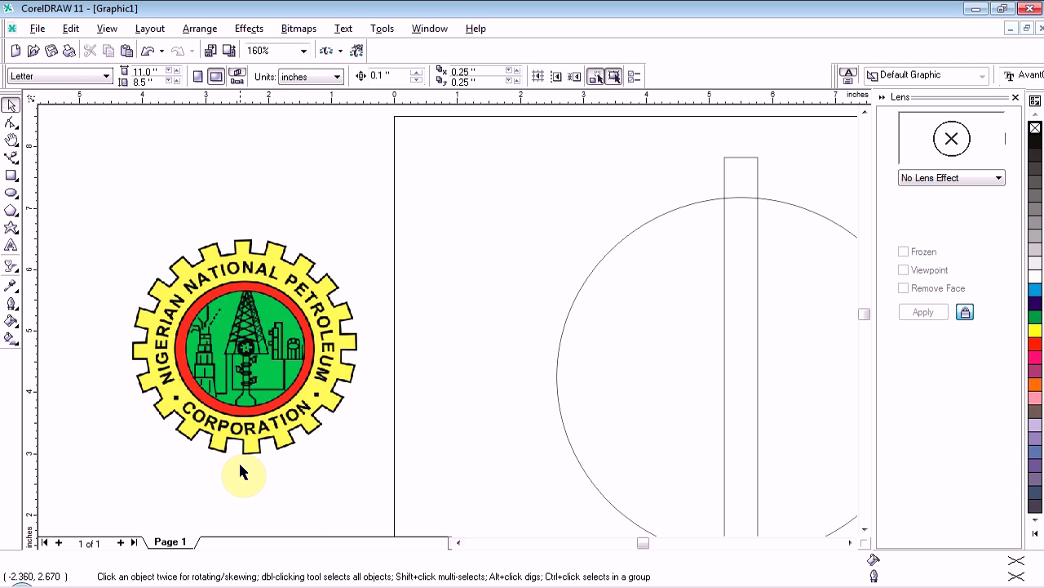
{"action": "scroll", "coordinate": [467, 415], "scroll_direction": "down", "scroll_amount": 1}
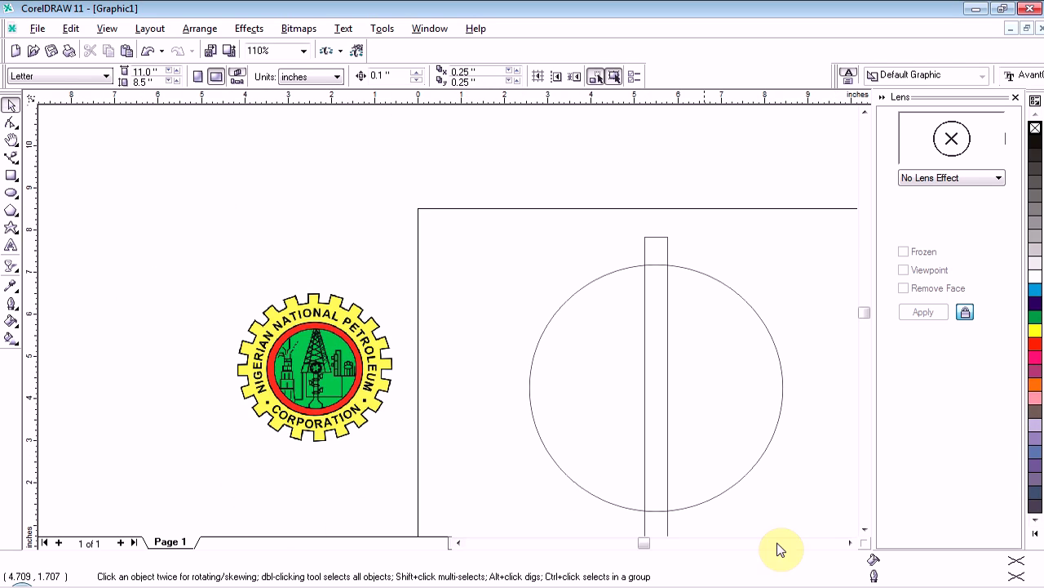
{"action": "left_click", "coordinate": [863, 530]}
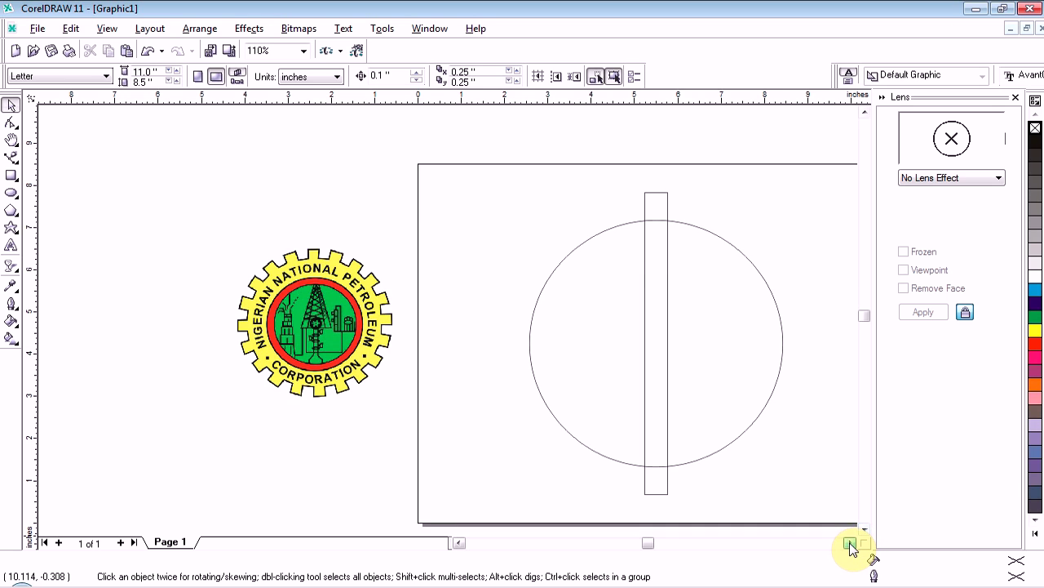
{"action": "left_click", "coordinate": [852, 542]}
{"action": "left_click", "coordinate": [494, 212]}
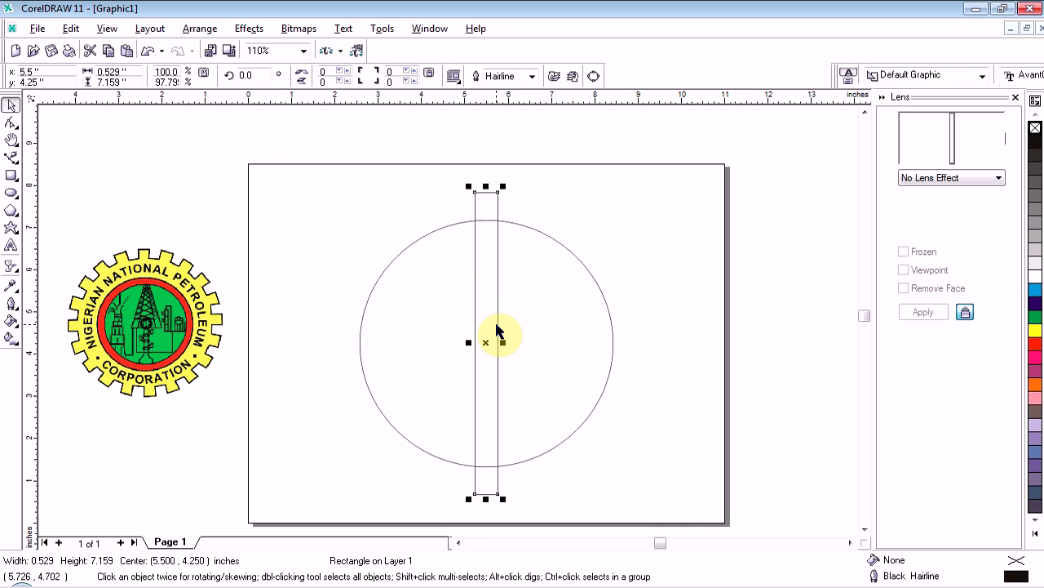
{"action": "key", "text": "ctrl+d"}
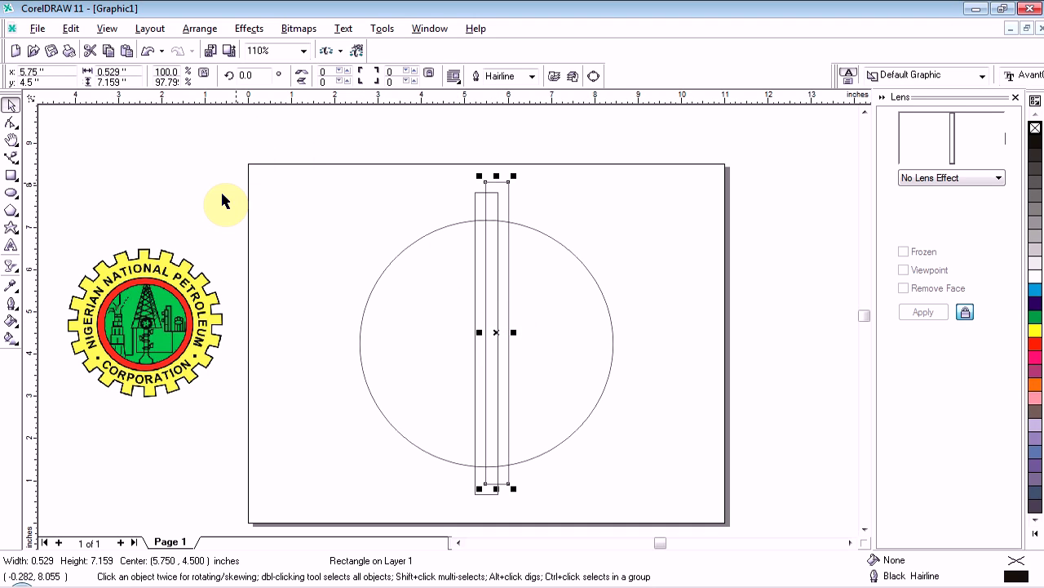
{"action": "left_click", "coordinate": [265, 76]}
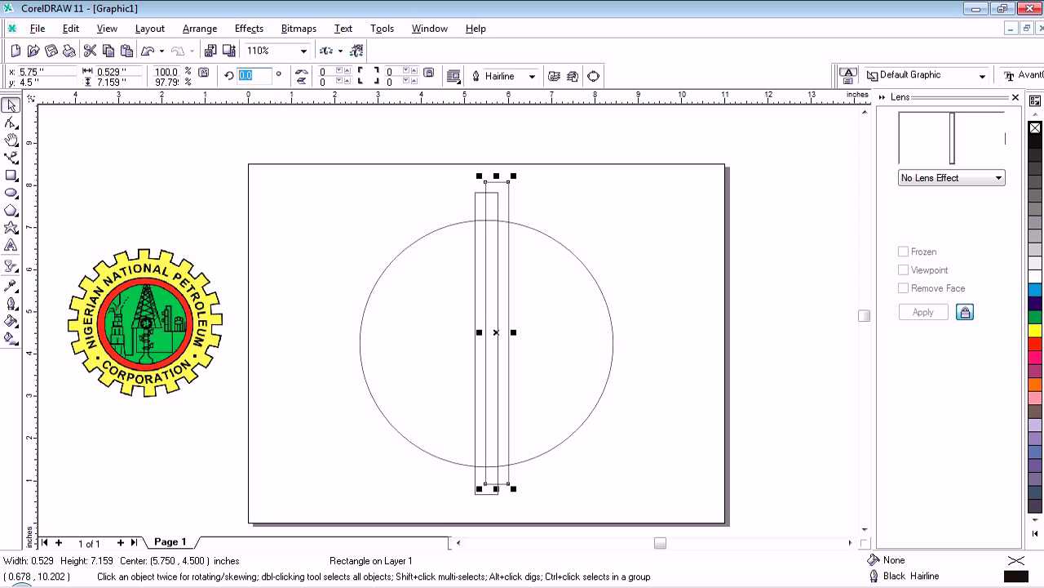
{"action": "key", "text": "Return"}
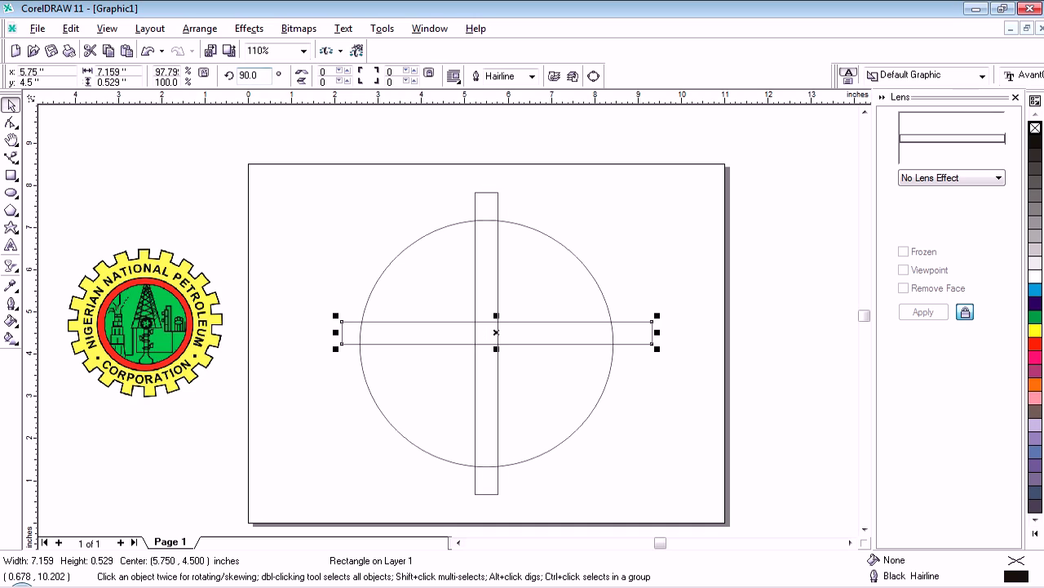
Step: Nudge the horizontal bar left and down to cross the vertical bar at 5.5, 4.25
{"action": "left_click", "coordinate": [343, 137]}
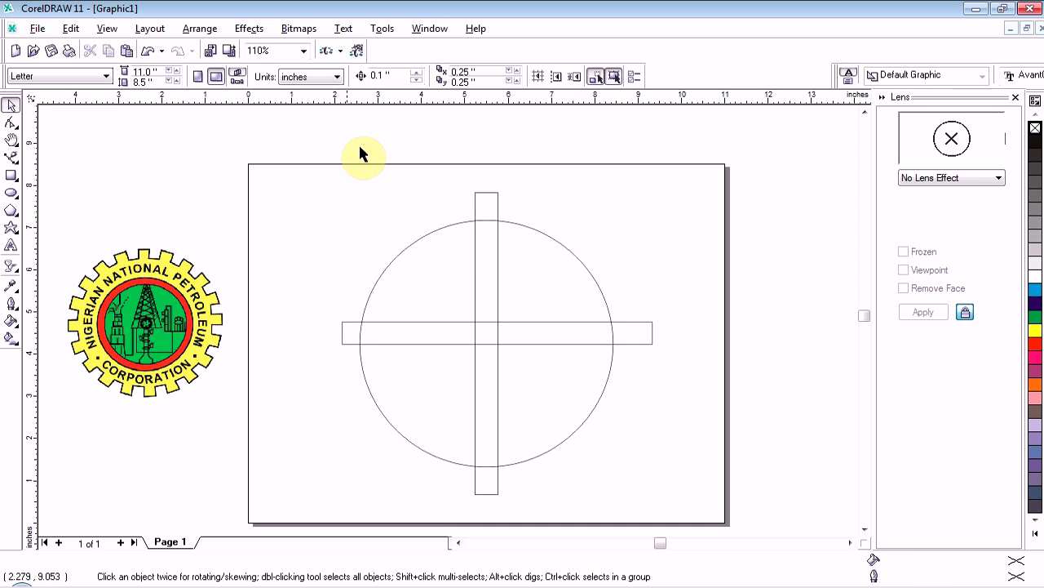
{"action": "left_click", "coordinate": [388, 332]}
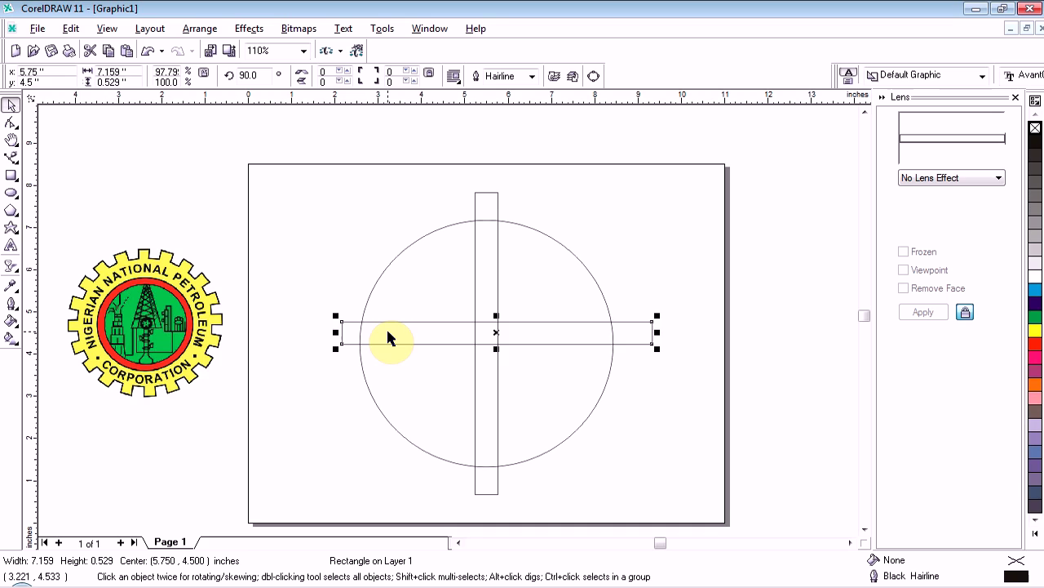
{"action": "key", "text": "Left"}
{"action": "key", "text": "Down"}
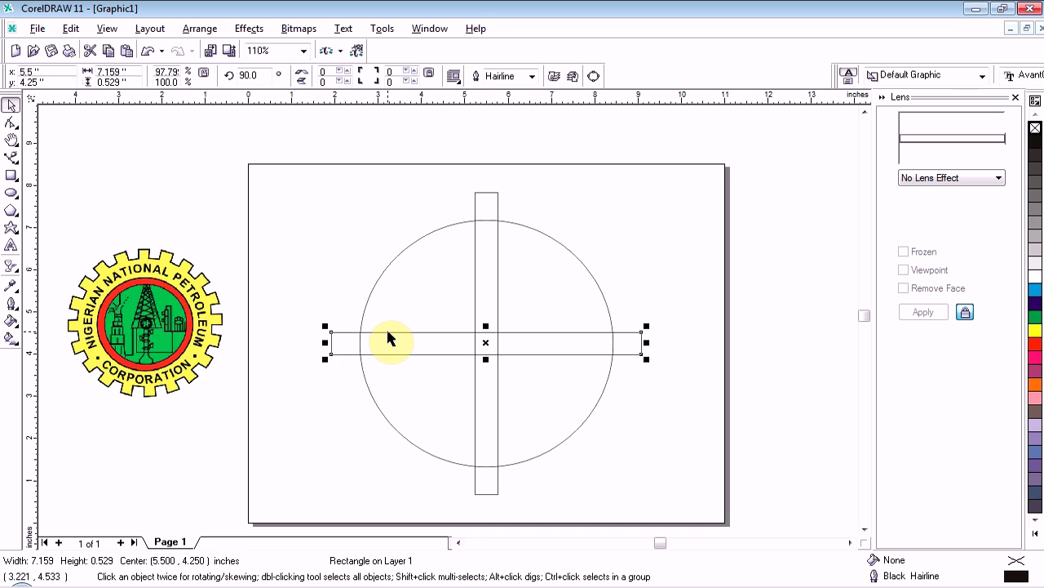
{"action": "left_click", "coordinate": [281, 128]}
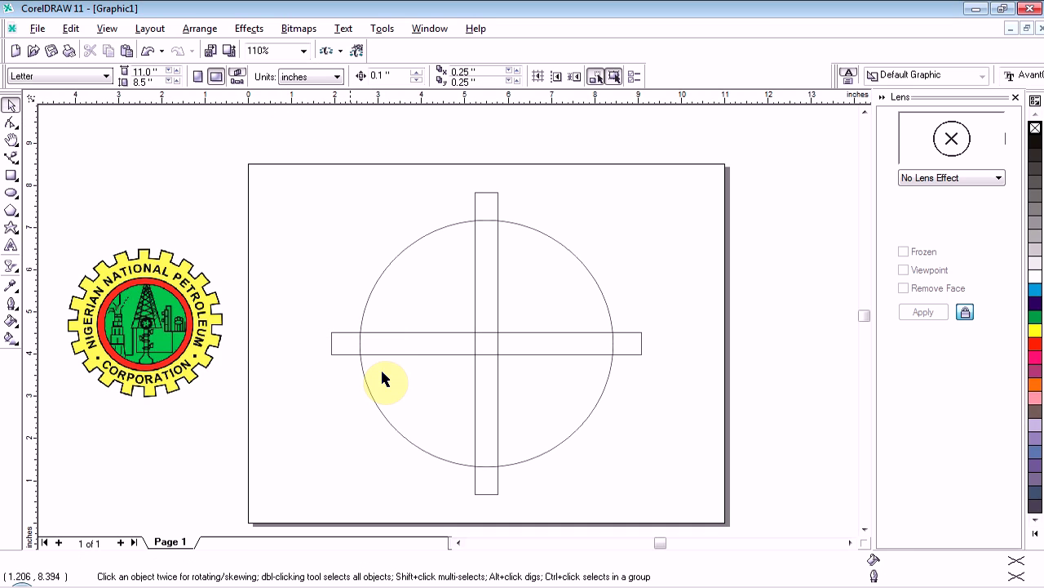
Step: Lock the large circle so it cannot move
{"action": "left_click", "coordinate": [398, 255]}
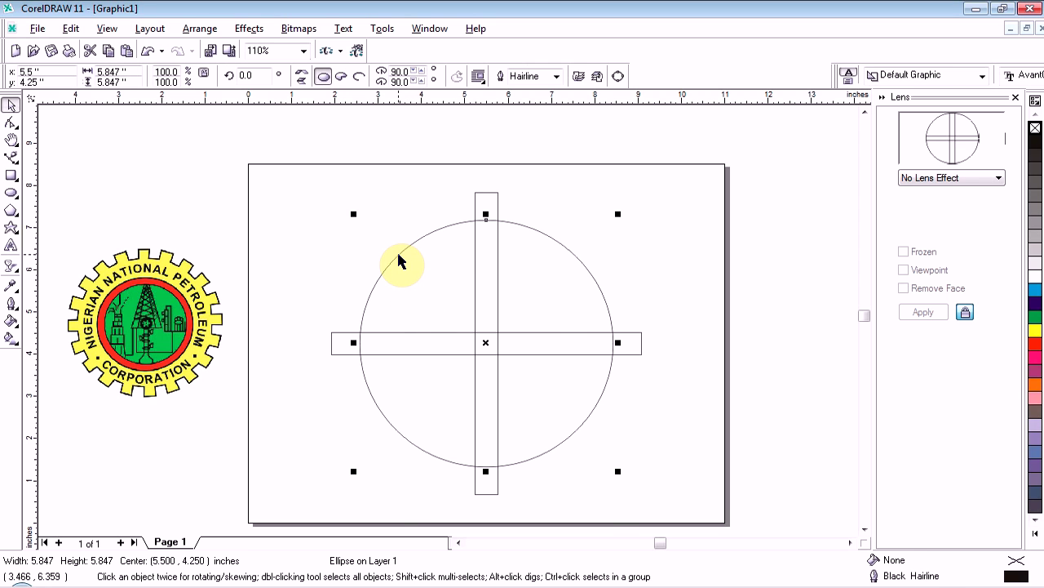
{"action": "right_click", "coordinate": [399, 259]}
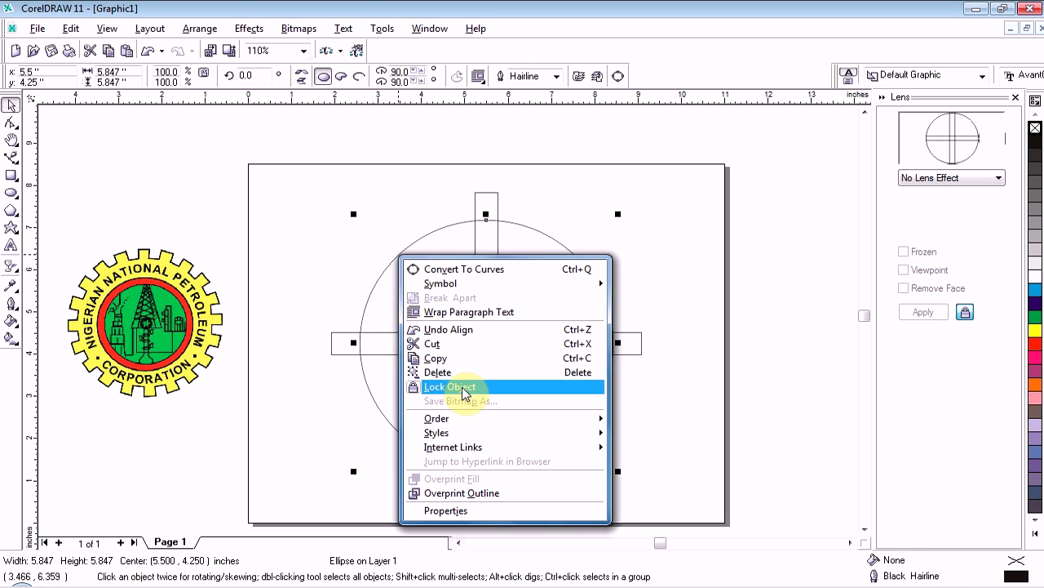
{"action": "left_click", "coordinate": [437, 389]}
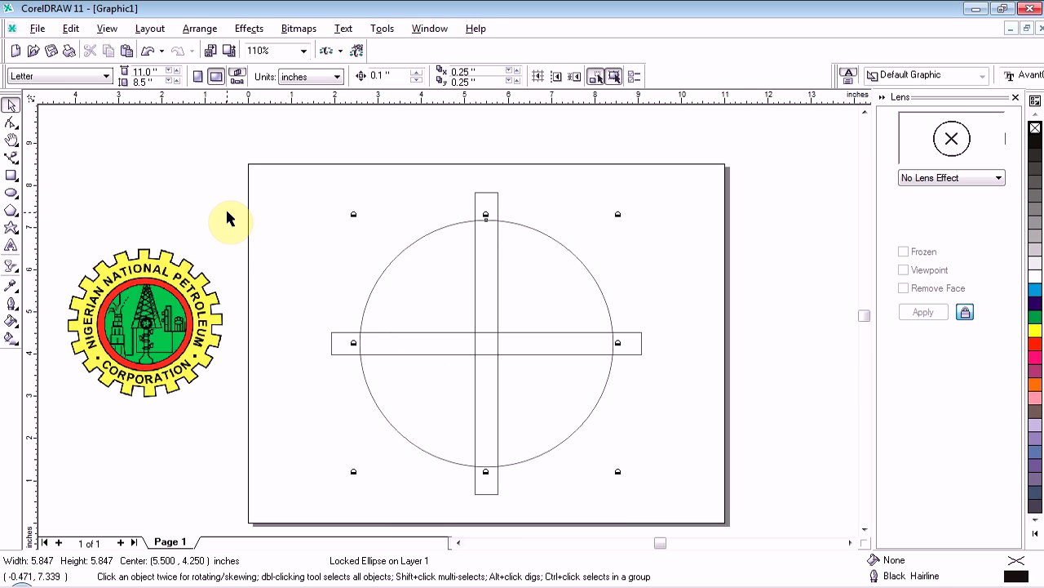
{"action": "left_click", "coordinate": [202, 173]}
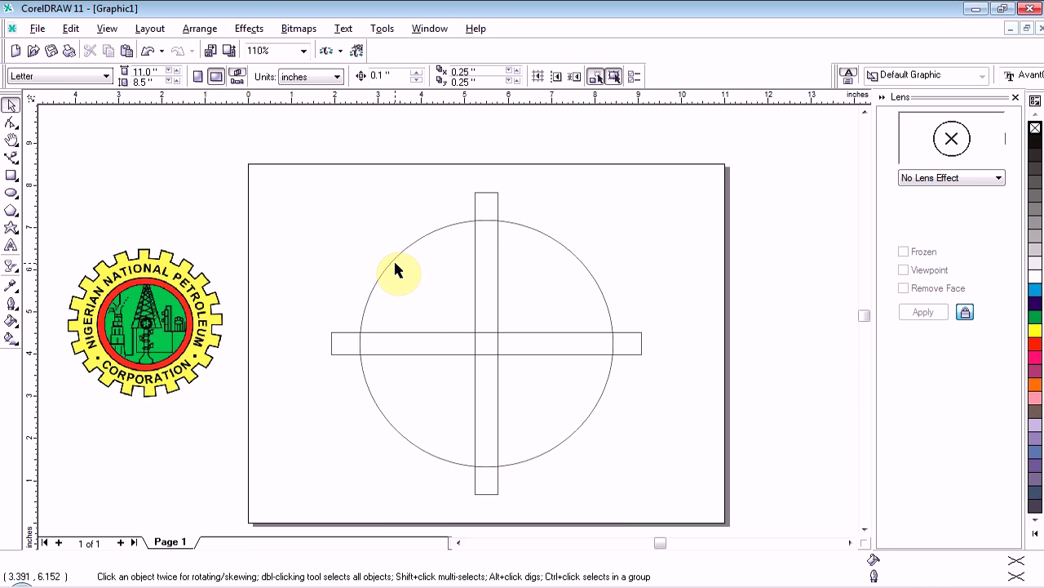
Step: Group the horizontal and vertical bars into one 7.159 × 7.159-inch cross
{"action": "left_click", "coordinate": [223, 123]}
{"action": "left_click_drag", "start_coordinate": [408, 245], "coordinate": [695, 509]}
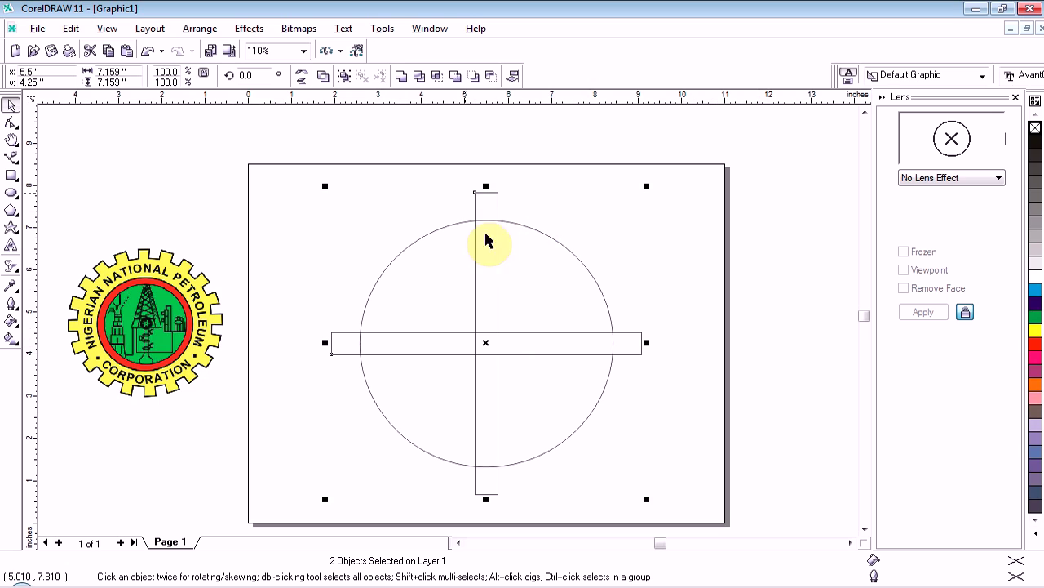
{"action": "right_click", "coordinate": [463, 348]}
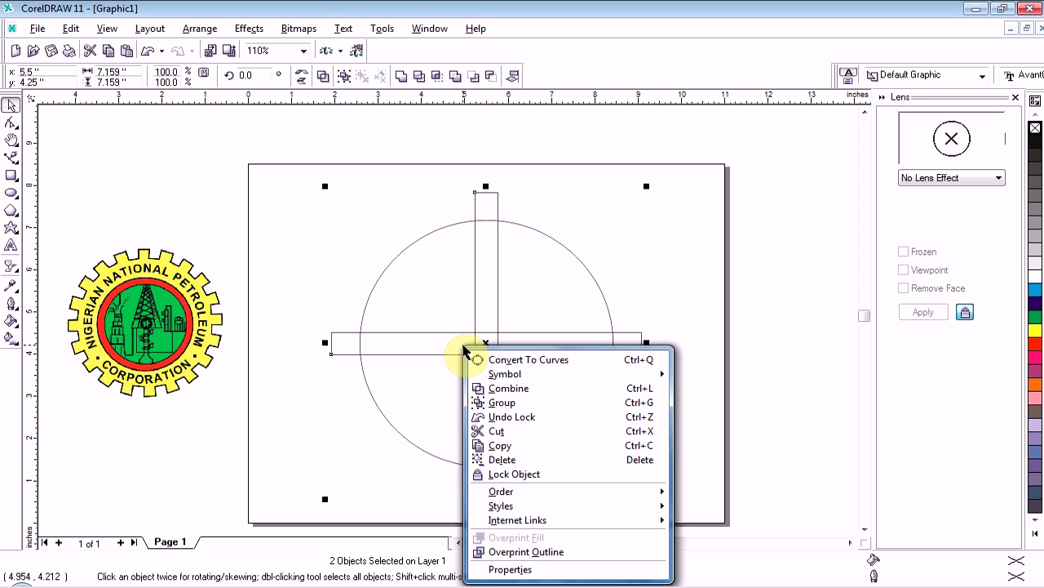
{"action": "left_click", "coordinate": [493, 403]}
{"action": "left_click", "coordinate": [272, 215]}
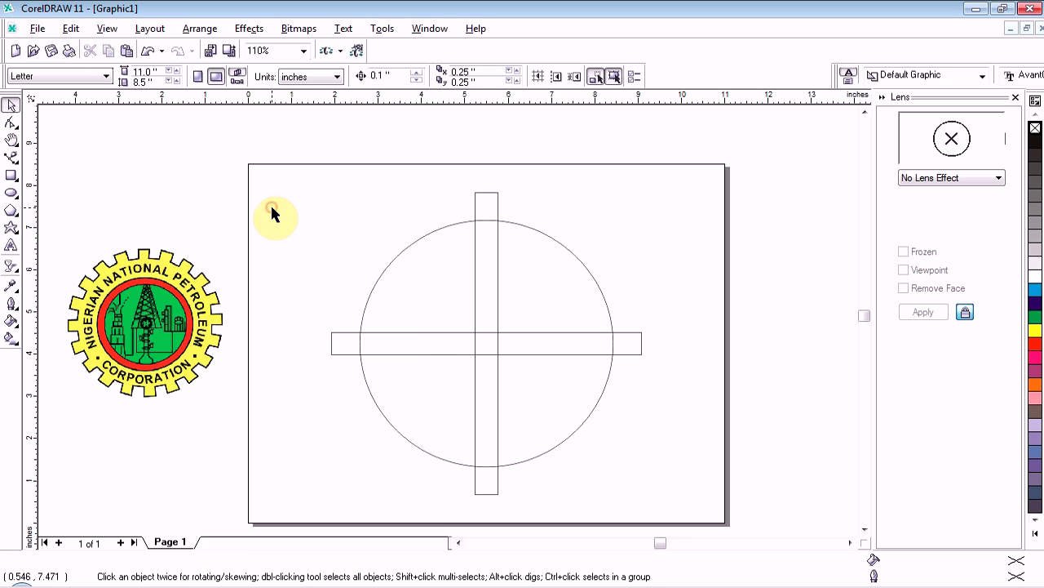
{"action": "left_click", "coordinate": [480, 348]}
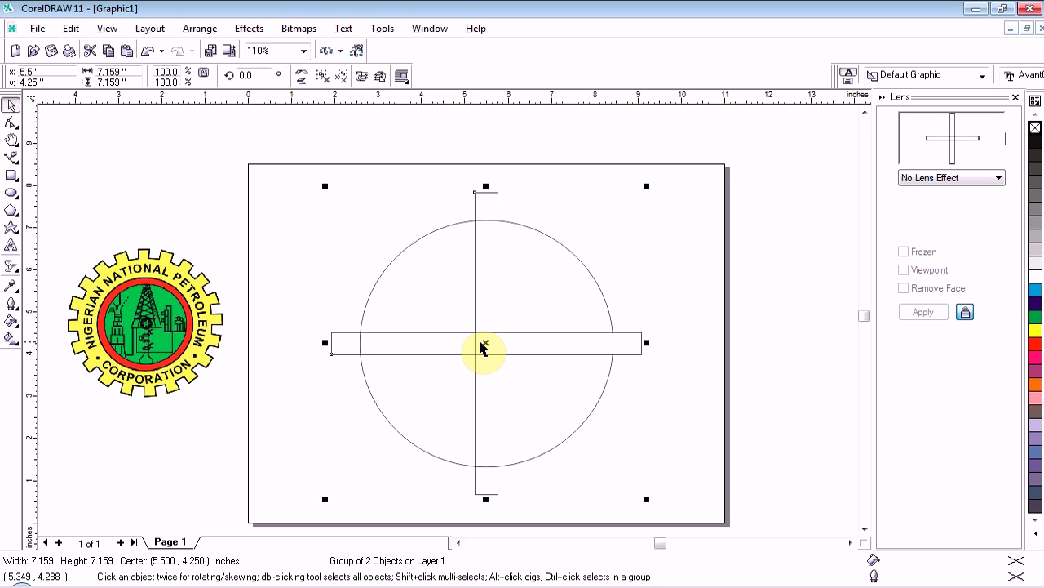
Step: Drop a copy of the bar cross at 2.171, 5.216 inches and bring up Calculator
{"action": "left_click_drag", "start_coordinate": [480, 348], "coordinate": [343, 304]}
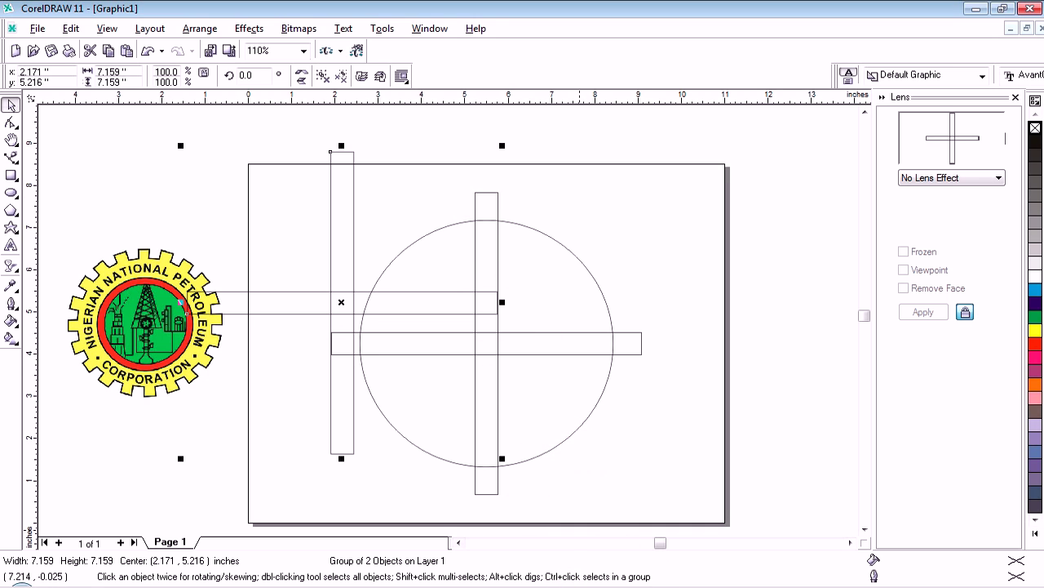
{"action": "left_click", "coordinate": [155, 581]}
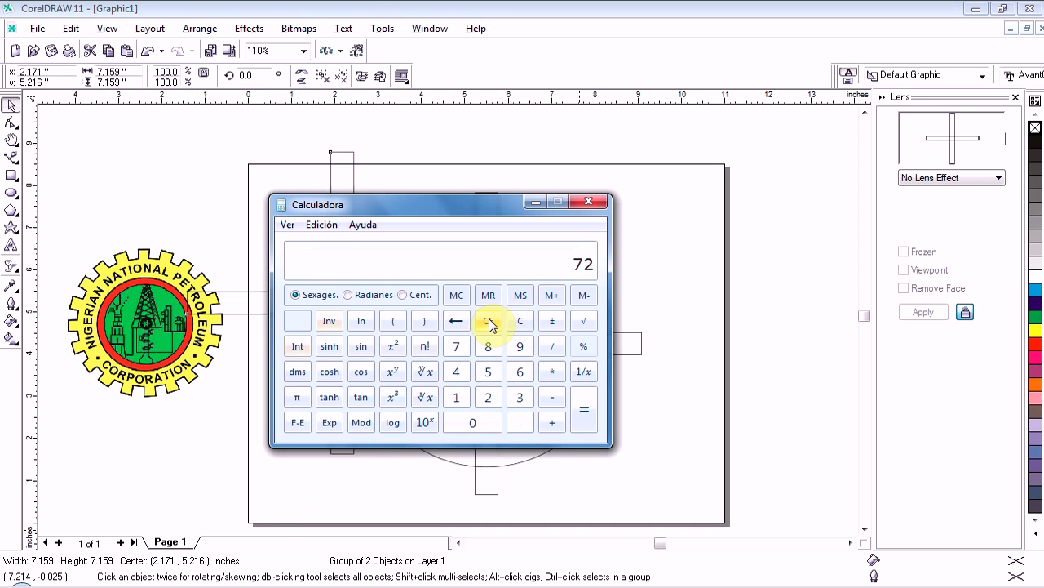
Step: Calculate 90 ÷ 5 = 18 in Calculator and return to the drawing
{"action": "left_click", "coordinate": [489, 322]}
{"action": "left_click", "coordinate": [520, 346]}
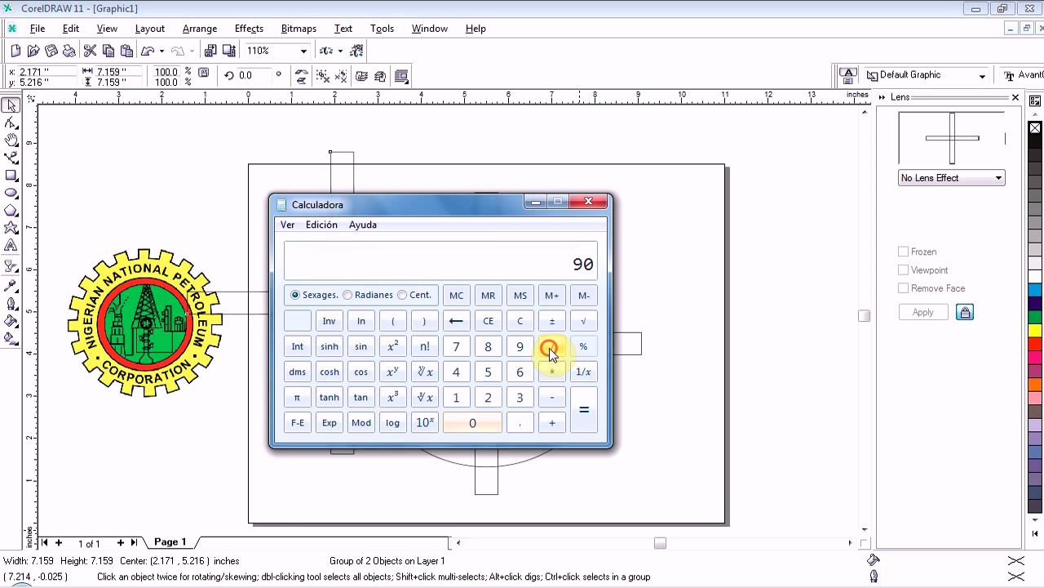
{"action": "left_click", "coordinate": [550, 349]}
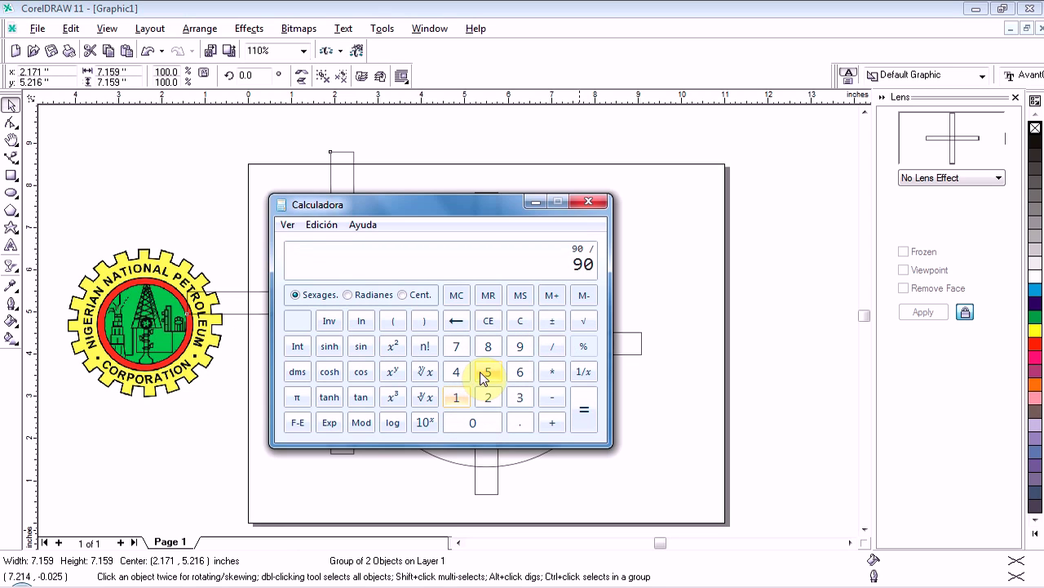
{"action": "left_click", "coordinate": [488, 372]}
{"action": "left_click", "coordinate": [584, 416]}
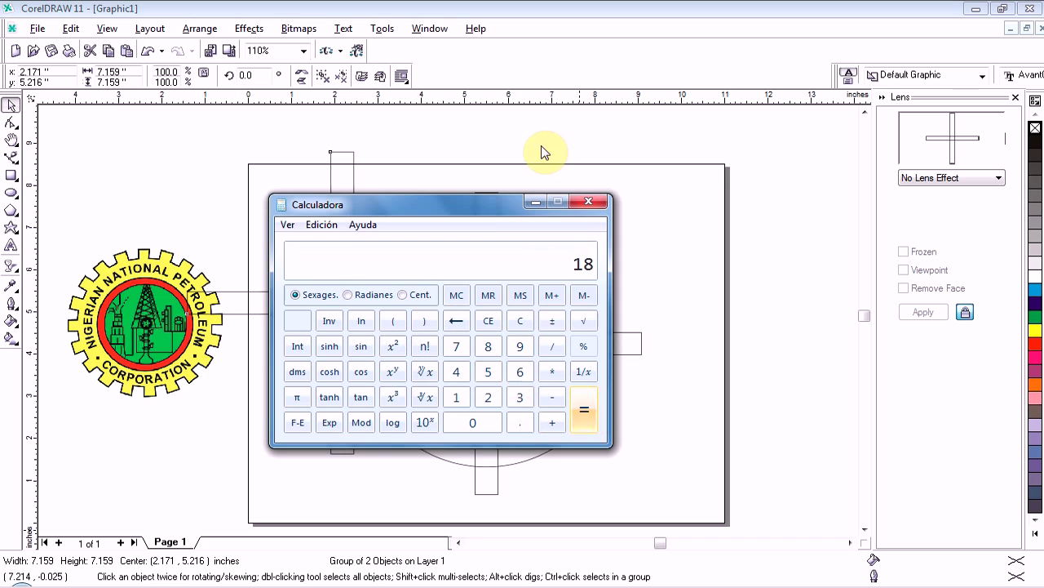
{"action": "left_click", "coordinate": [535, 202]}
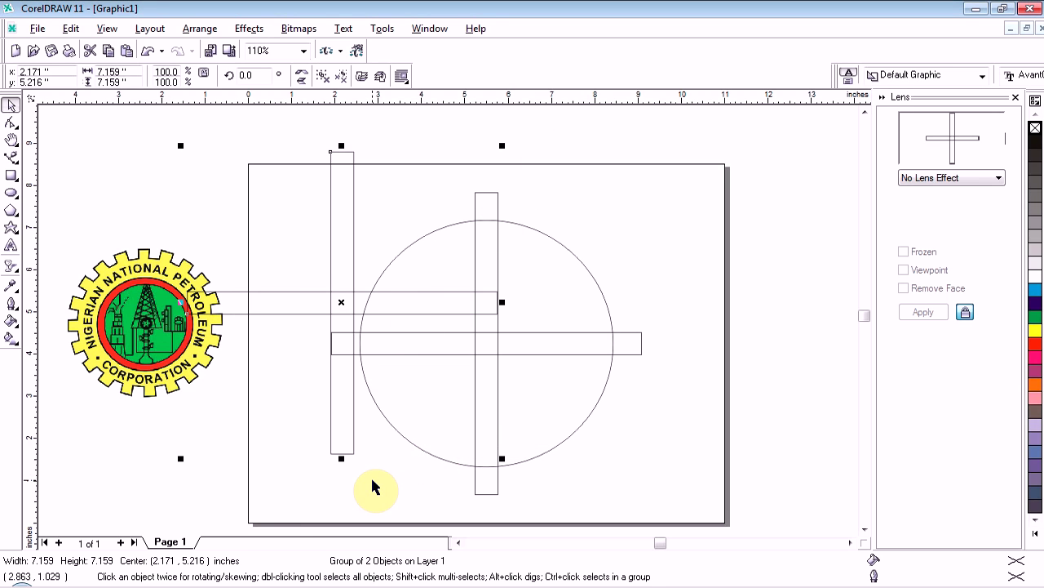
Step: Rotate the copied cross 18°, centre it on the circle, and duplicate it
{"action": "left_click", "coordinate": [244, 76]}
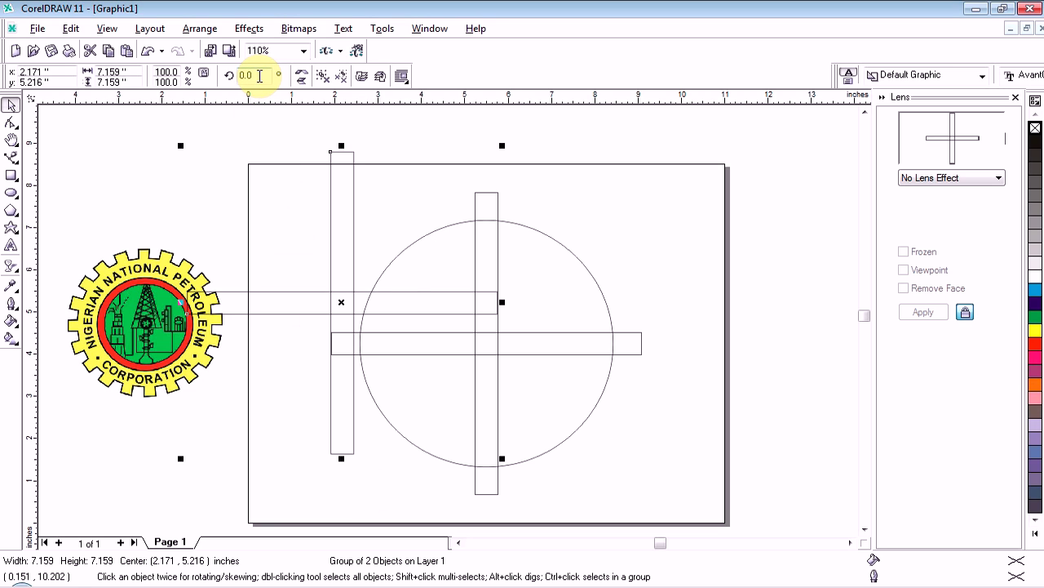
{"action": "double_click", "coordinate": [245, 76]}
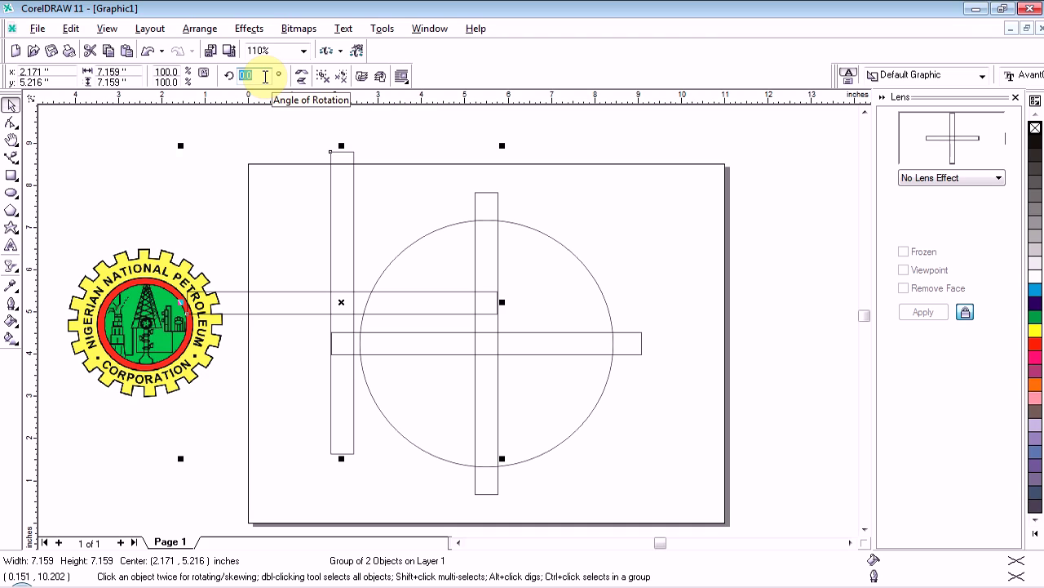
{"action": "type", "text": "1"}
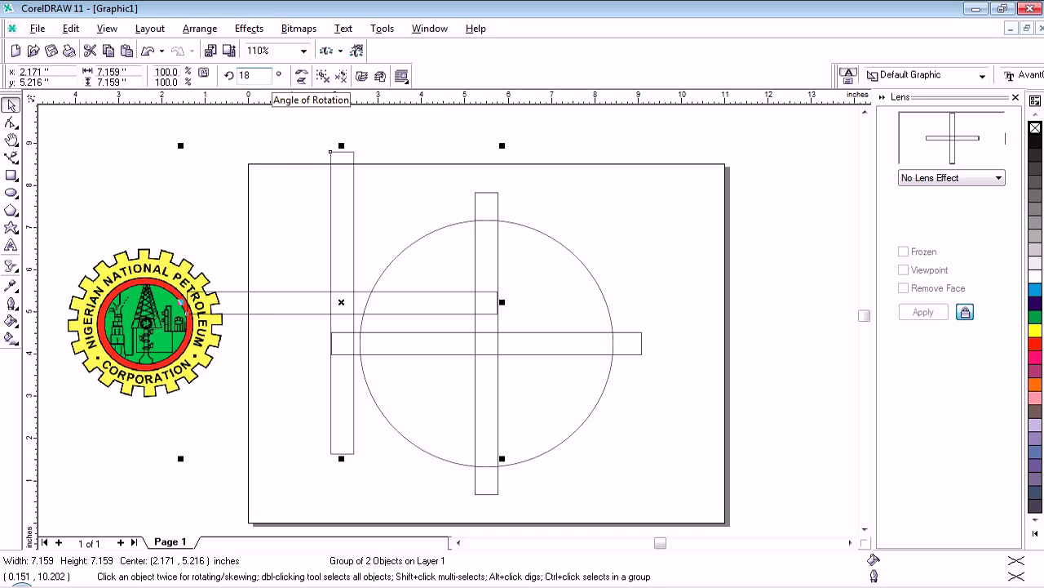
{"action": "type", "text": "8"}
{"action": "key", "text": "Return"}
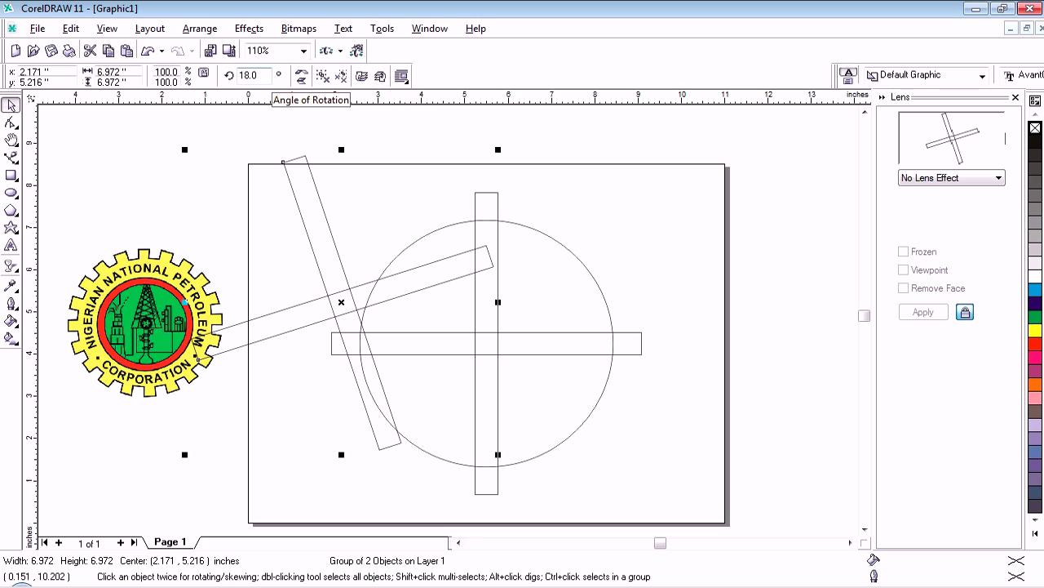
{"action": "key", "text": "p"}
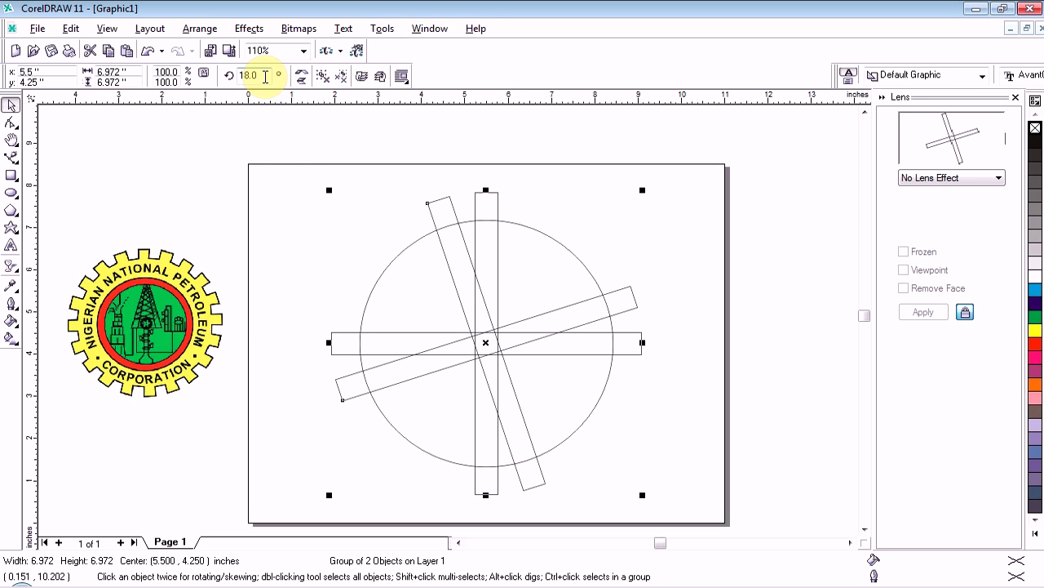
{"action": "left_click", "coordinate": [210, 204]}
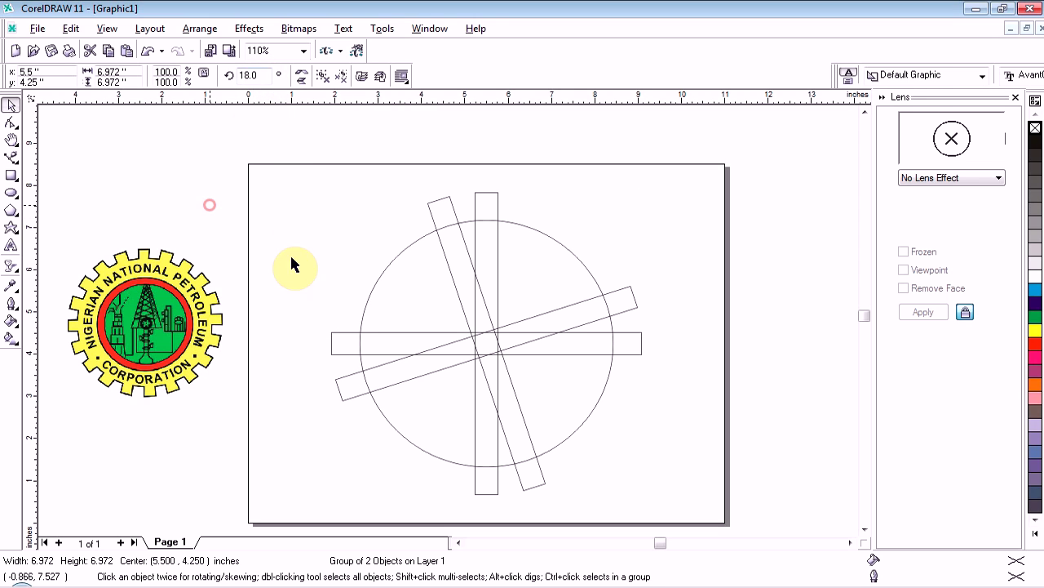
{"action": "left_click", "coordinate": [460, 260]}
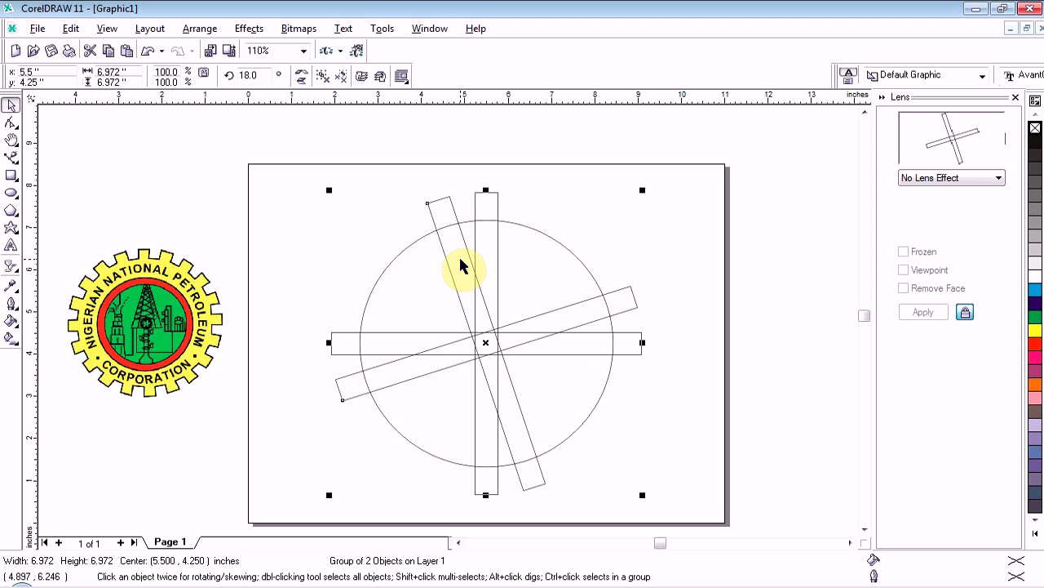
{"action": "key", "text": "ctrl+d"}
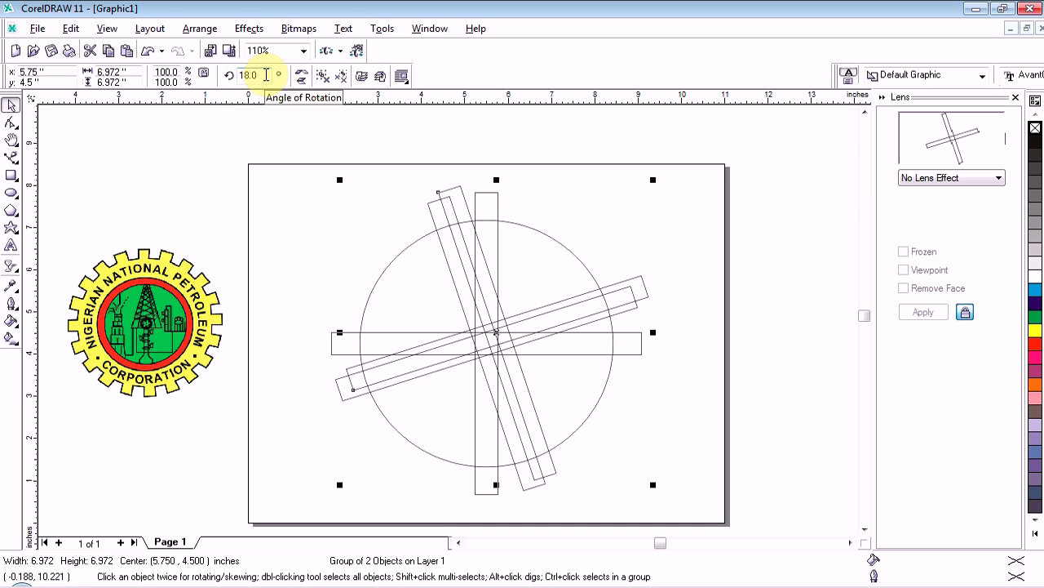
Step: Rotate the duplicate cross to 36°, centre it, and make another copy
{"action": "left_click_drag", "start_coordinate": [266, 75], "coordinate": [238, 82]}
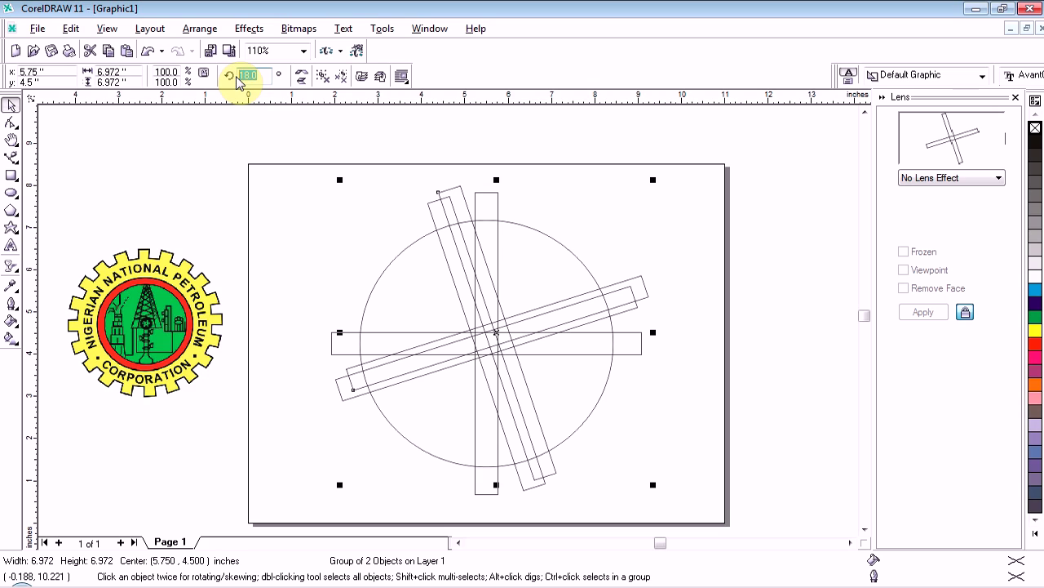
{"action": "type", "text": "36"}
{"action": "key", "text": "Return"}
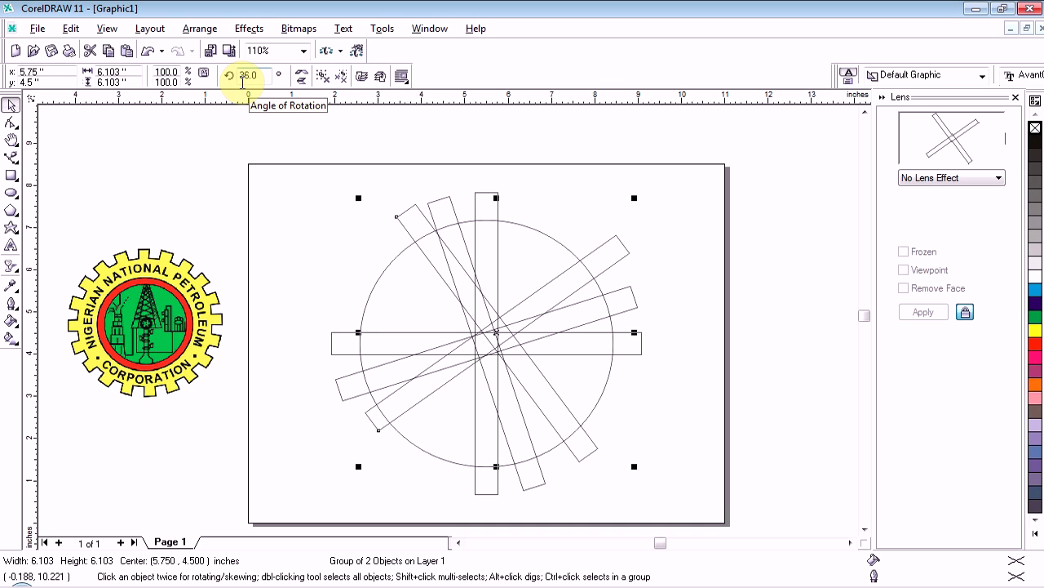
{"action": "key", "text": "Return"}
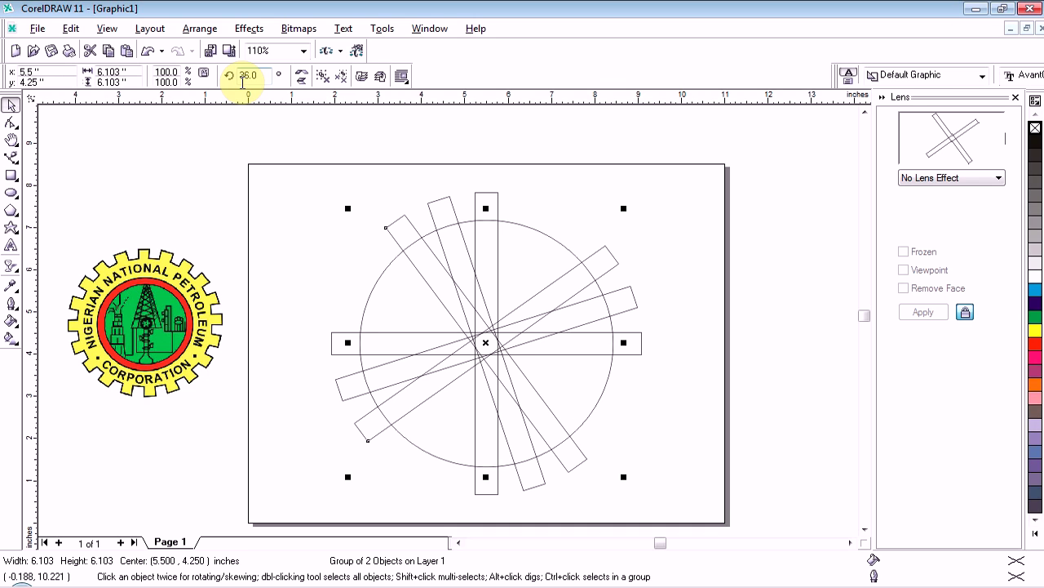
{"action": "left_click", "coordinate": [311, 204]}
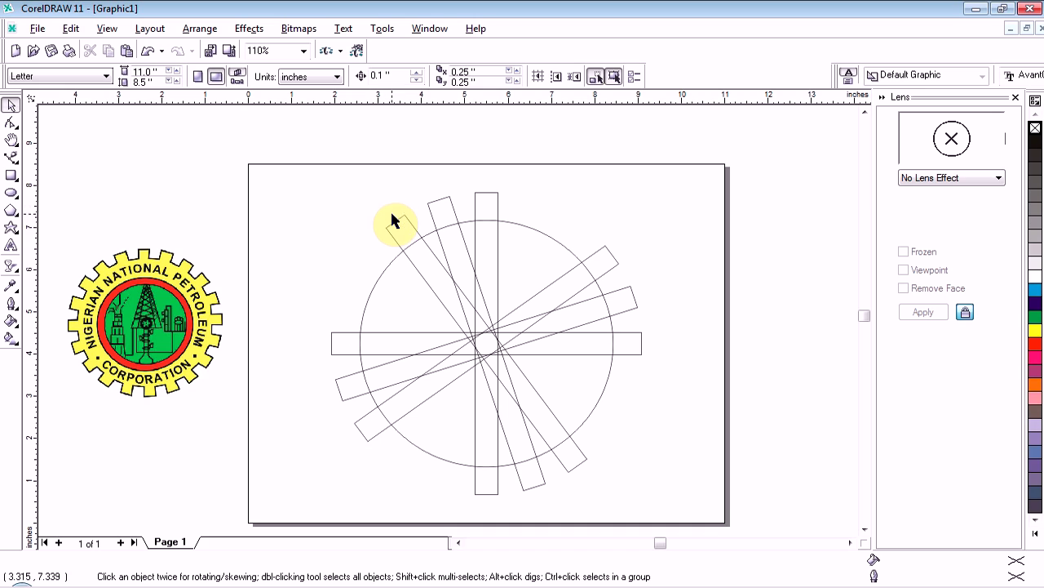
{"action": "left_click", "coordinate": [398, 238]}
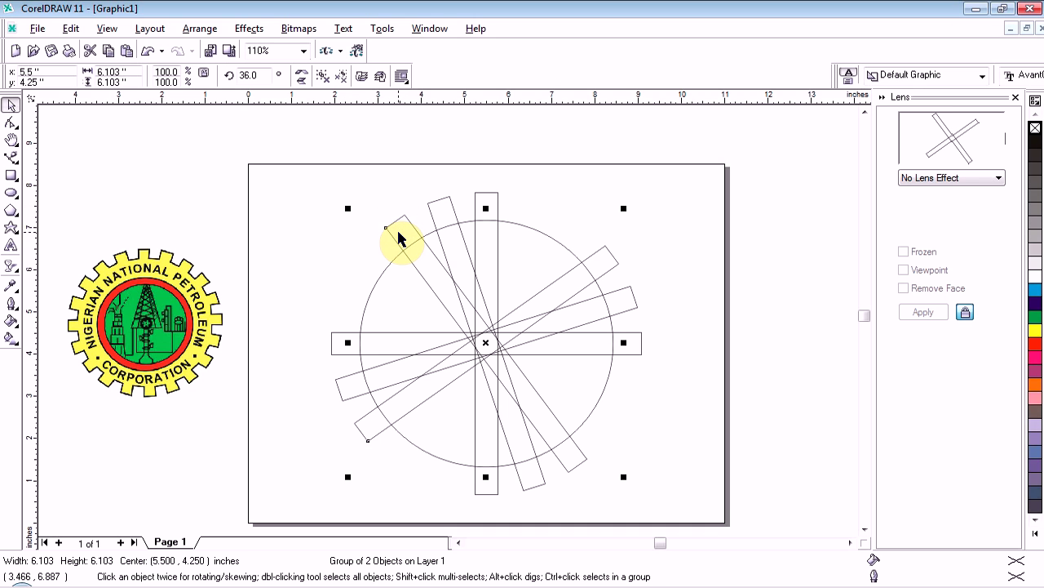
{"action": "key", "text": "ctrl+d"}
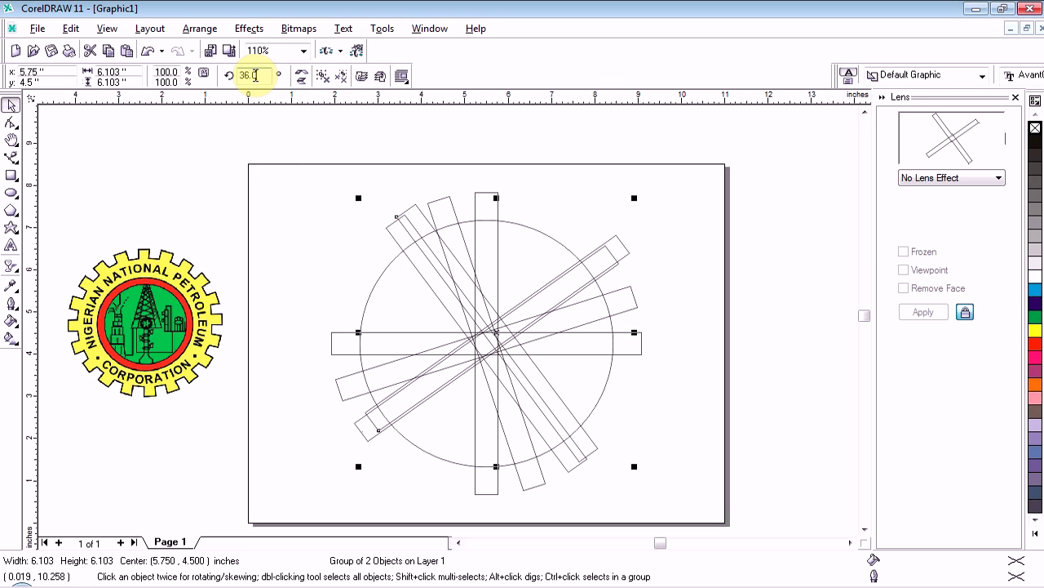
Step: Rotate the next copy to 54°, centre it on the page, and duplicate it
{"action": "left_click_drag", "start_coordinate": [262, 75], "coordinate": [237, 77]}
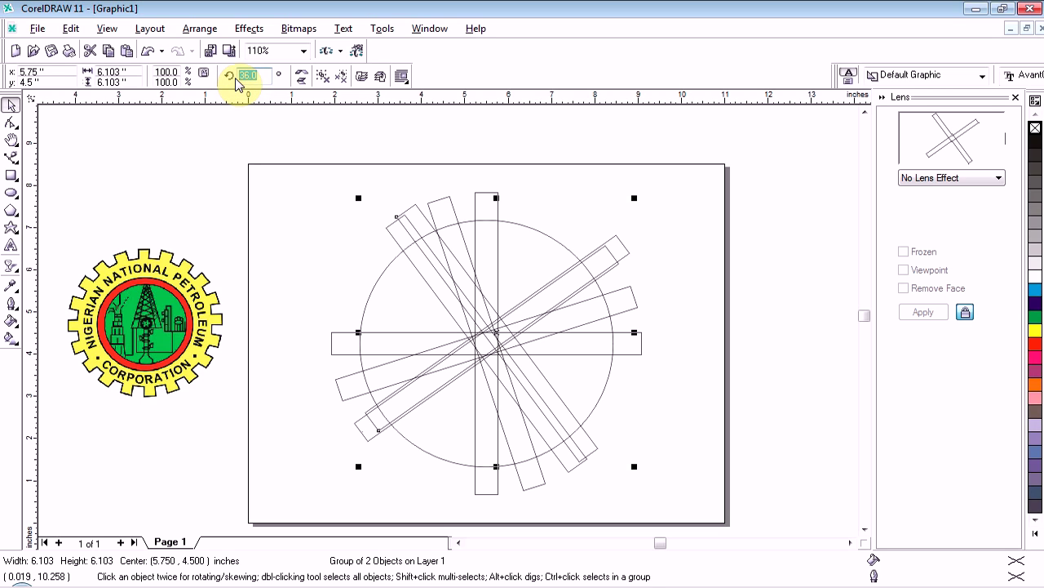
{"action": "type", "text": "5"}
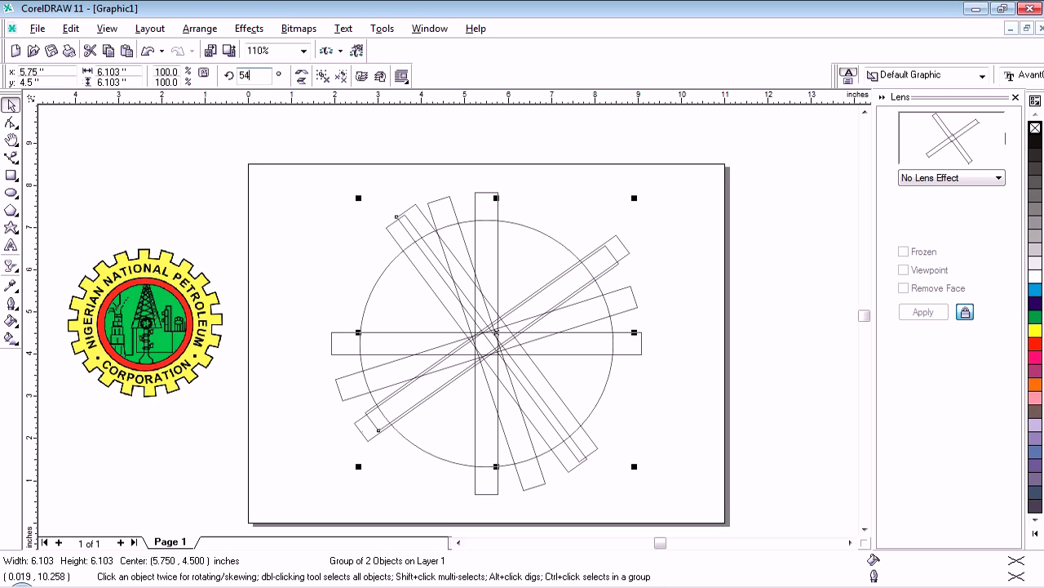
{"action": "type", "text": "4"}
{"action": "key", "text": "Return"}
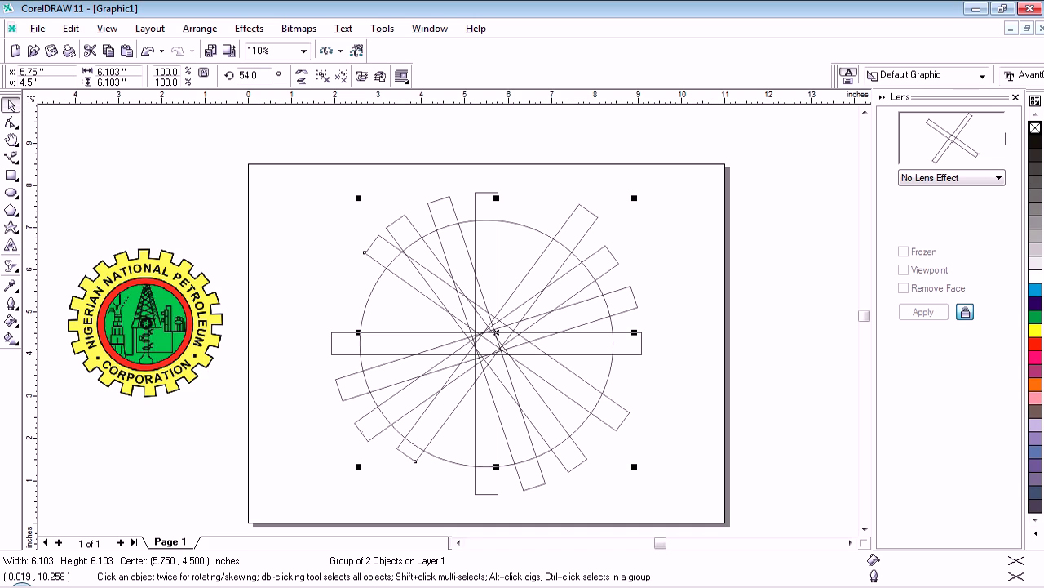
{"action": "key", "text": "p"}
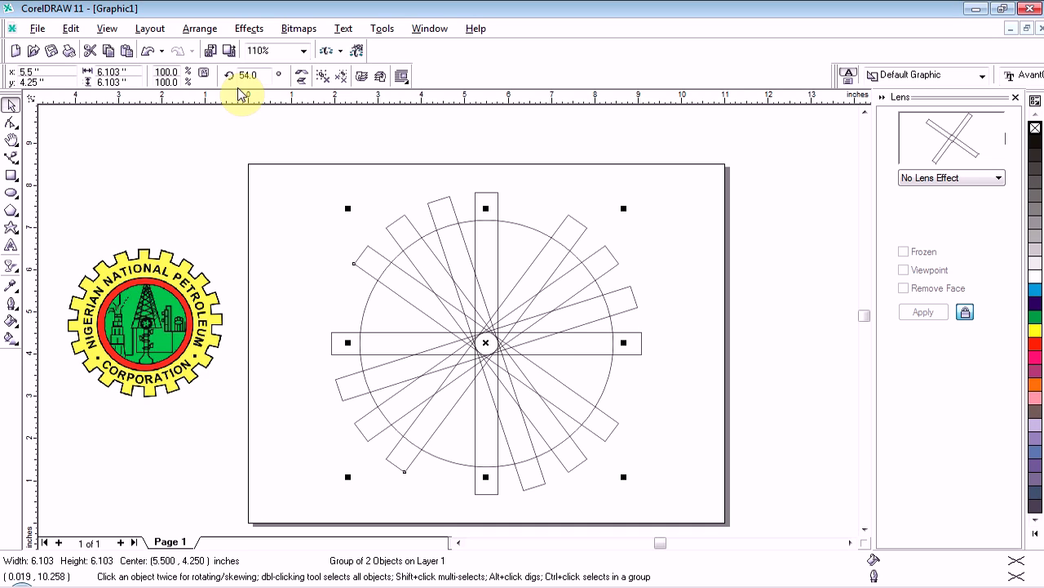
{"action": "left_click", "coordinate": [396, 361]}
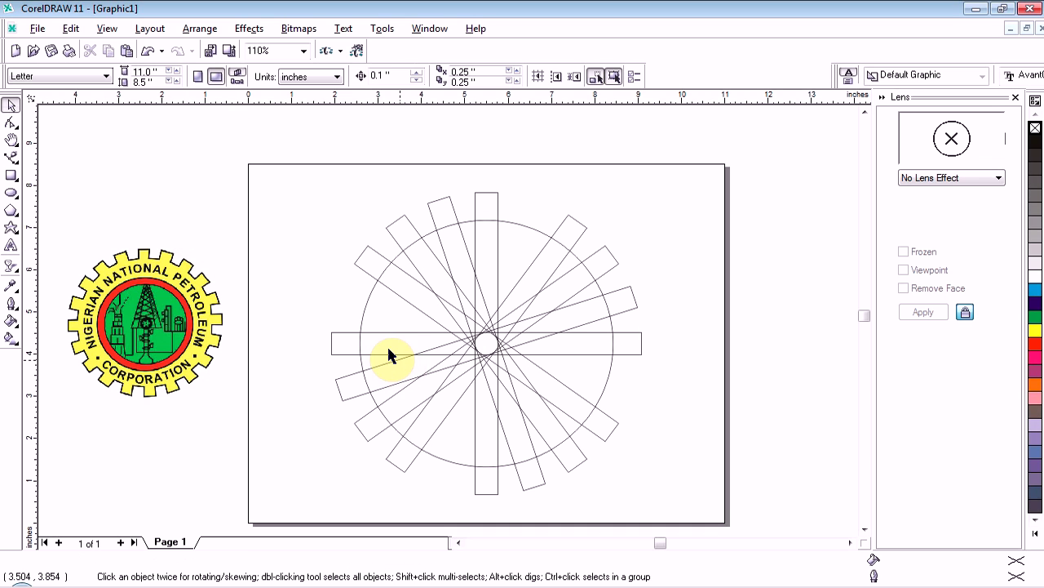
{"action": "left_click", "coordinate": [365, 265]}
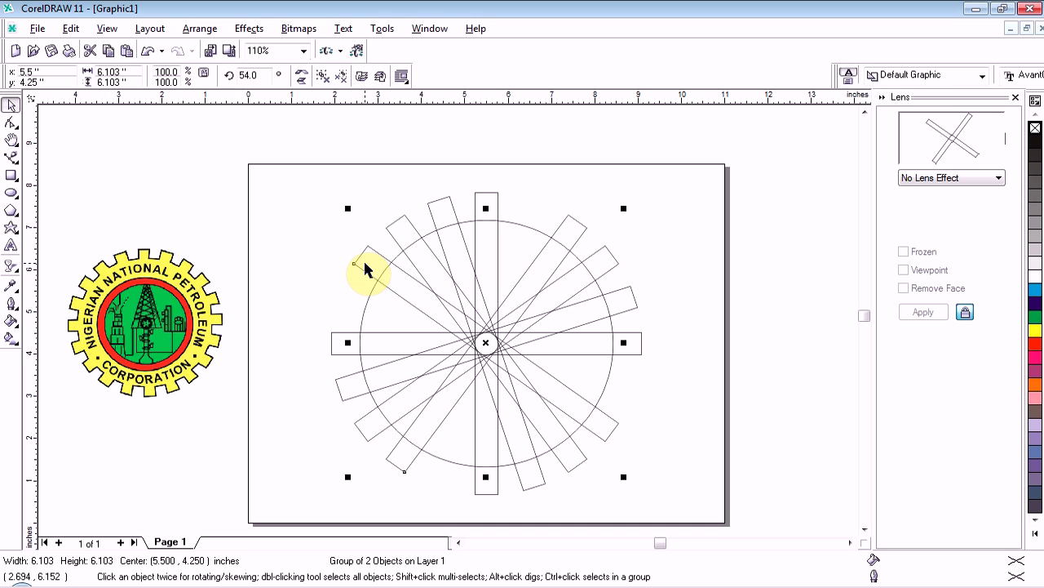
{"action": "key", "text": "ctrl+d"}
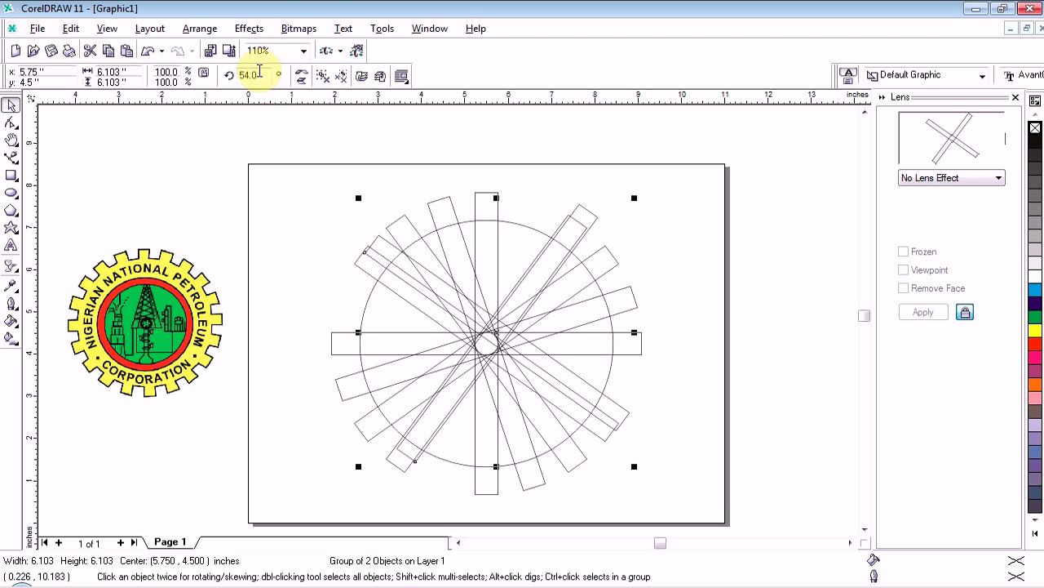
Step: Rotate the last copy to 72° and centre it on the page
{"action": "left_click_drag", "start_coordinate": [258, 75], "coordinate": [234, 76]}
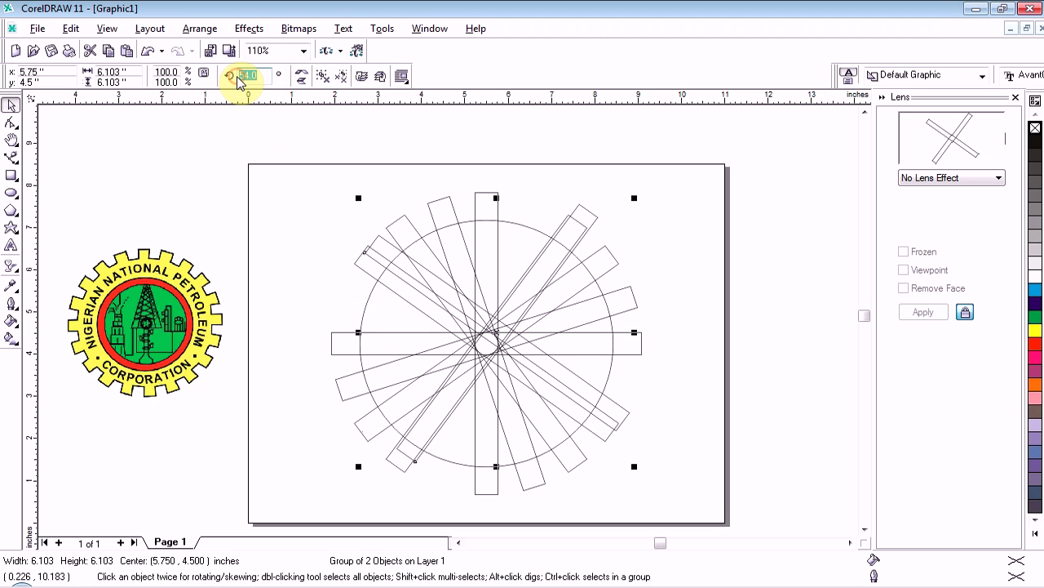
{"action": "type", "text": "7"}
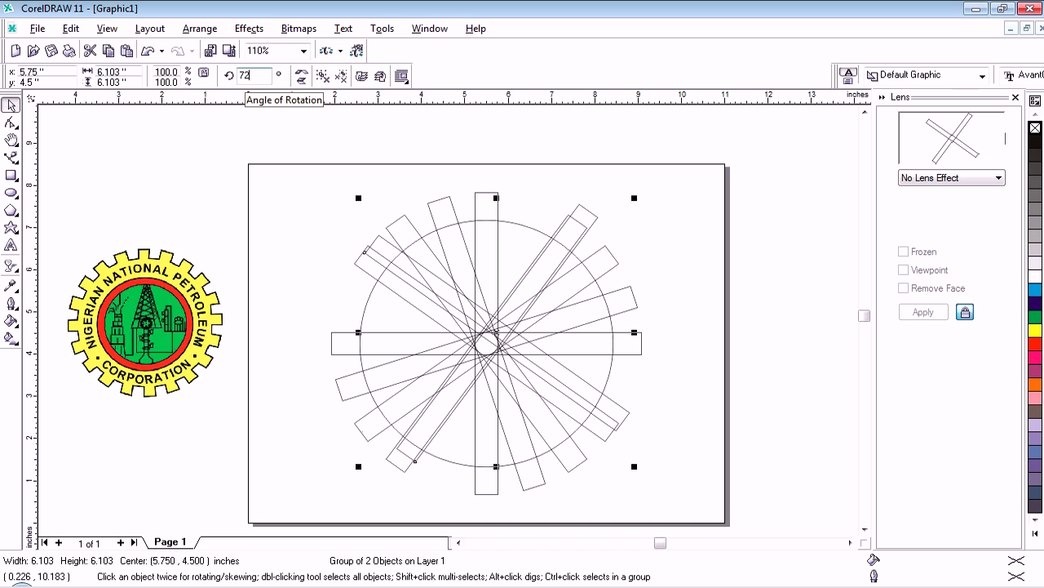
{"action": "type", "text": "2"}
{"action": "key", "text": "Return"}
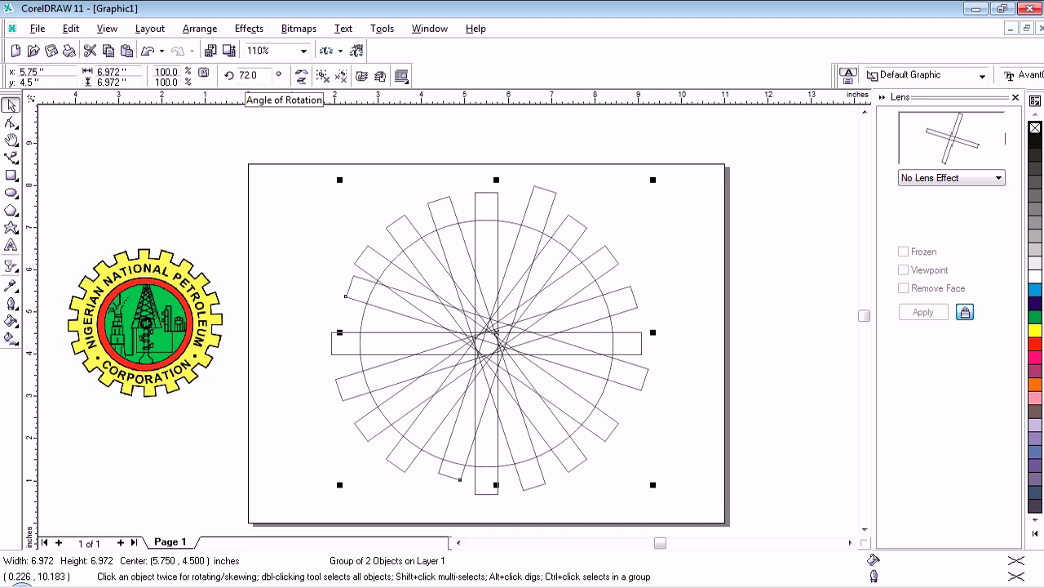
{"action": "left_click", "coordinate": [242, 79]}
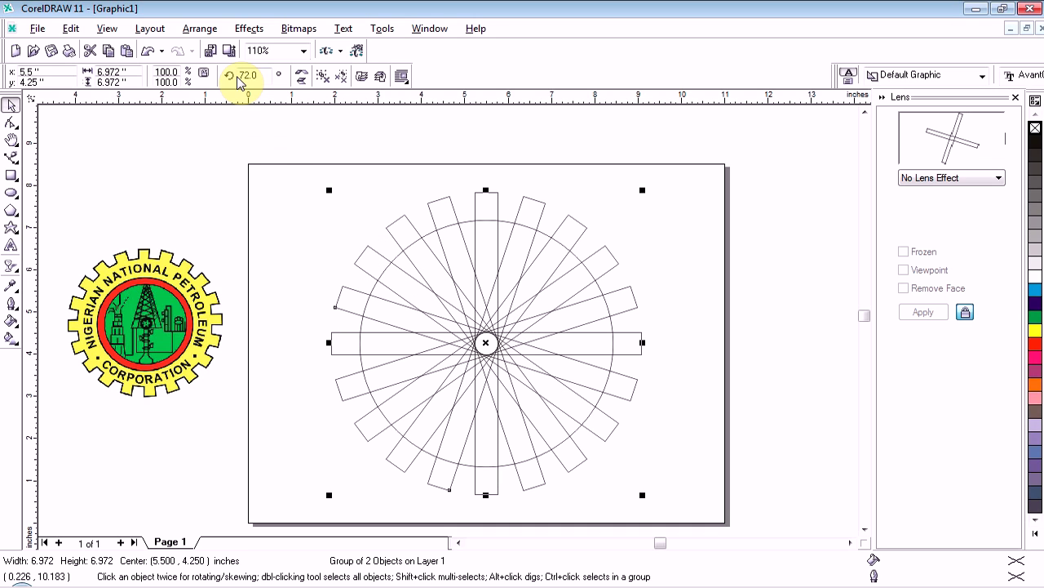
{"action": "left_click", "coordinate": [261, 246]}
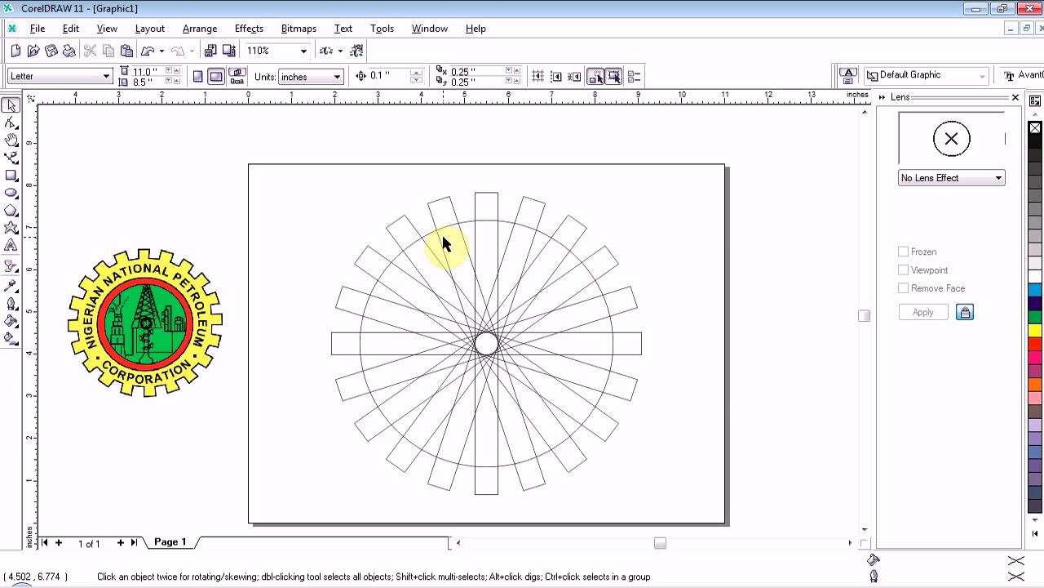
Step: Unlock the circle and weld it with all rotated bar crosses into one gear curve
{"action": "left_click", "coordinate": [611, 364]}
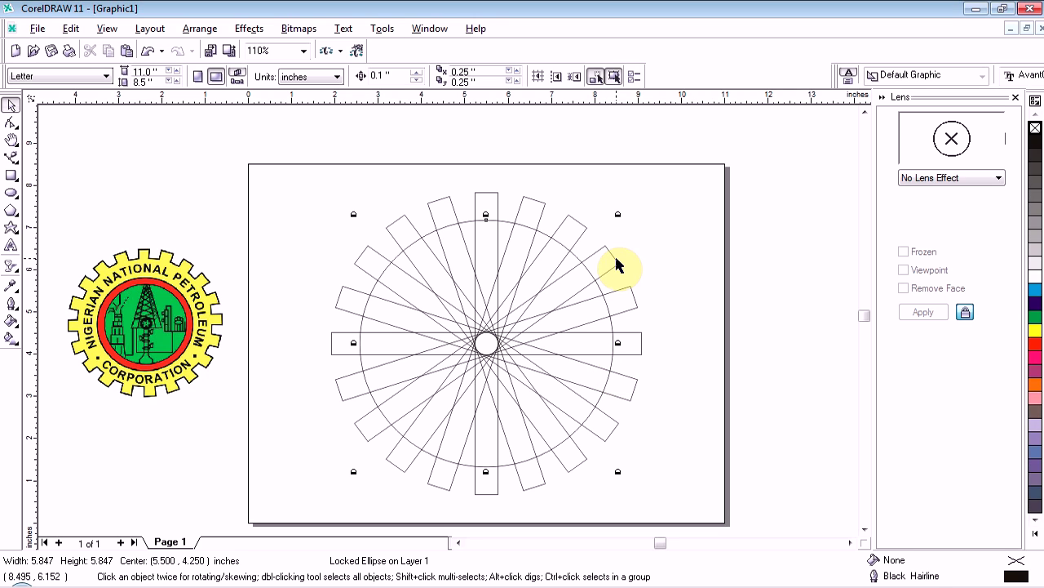
{"action": "right_click", "coordinate": [595, 364]}
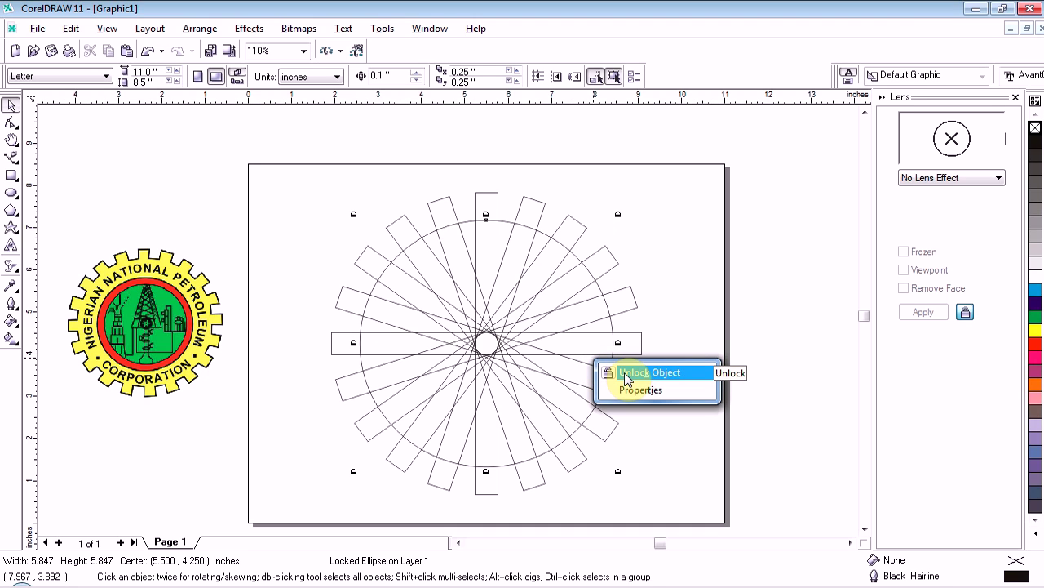
{"action": "left_click", "coordinate": [627, 374]}
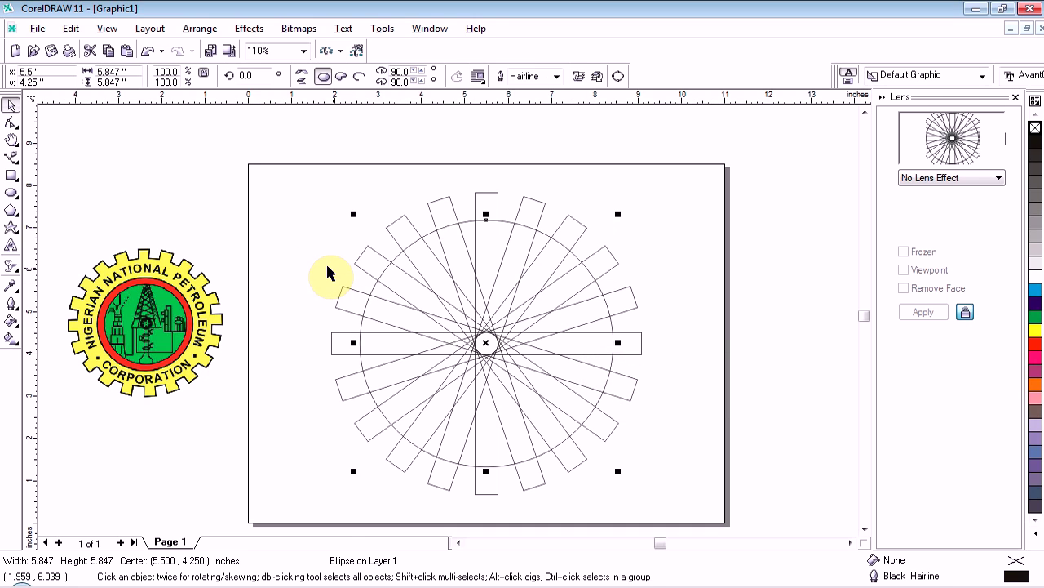
{"action": "left_click", "coordinate": [267, 247]}
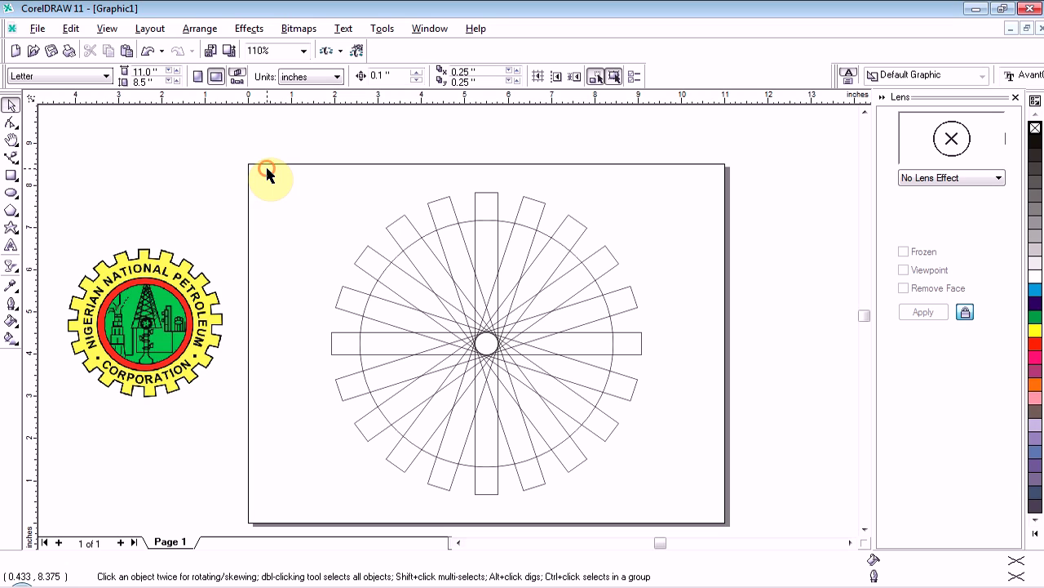
{"action": "mouse_move", "coordinate": [267, 169]}
{"action": "left_mouse_down"}
{"action": "mouse_move", "coordinate": [455, 250]}
{"action": "mouse_move", "coordinate": [650, 464]}
{"action": "mouse_move", "coordinate": [675, 517]}
{"action": "left_mouse_up"}
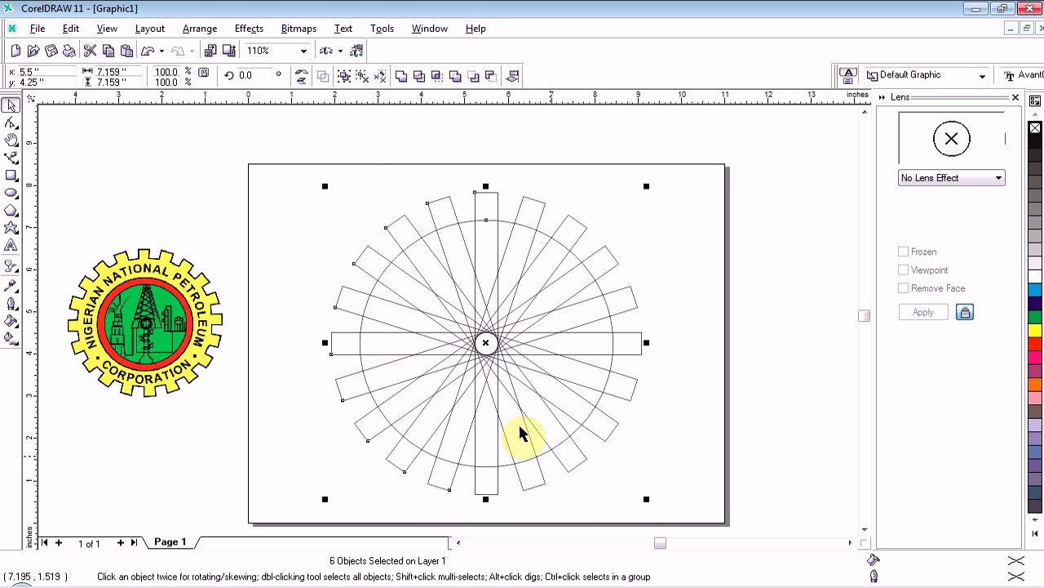
{"action": "left_click", "coordinate": [401, 77]}
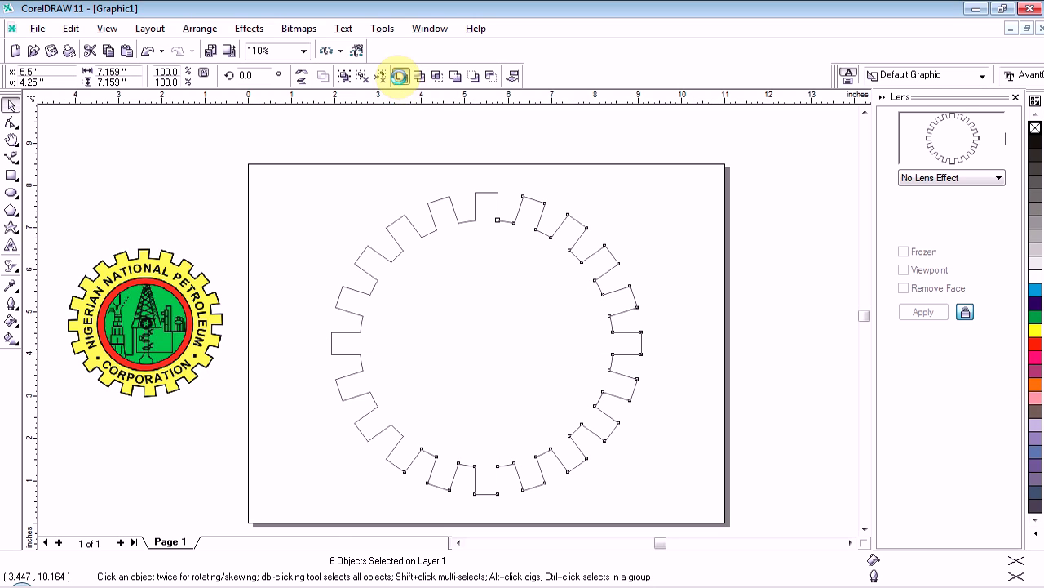
Step: Fill the welded gear shape with yellow
{"action": "left_click", "coordinate": [804, 222]}
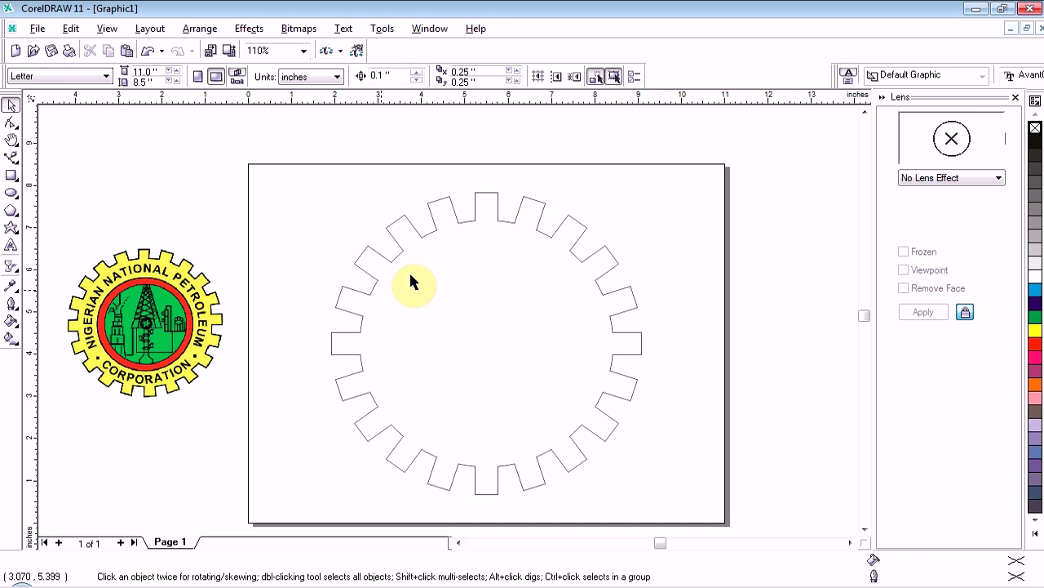
{"action": "left_click", "coordinate": [536, 366]}
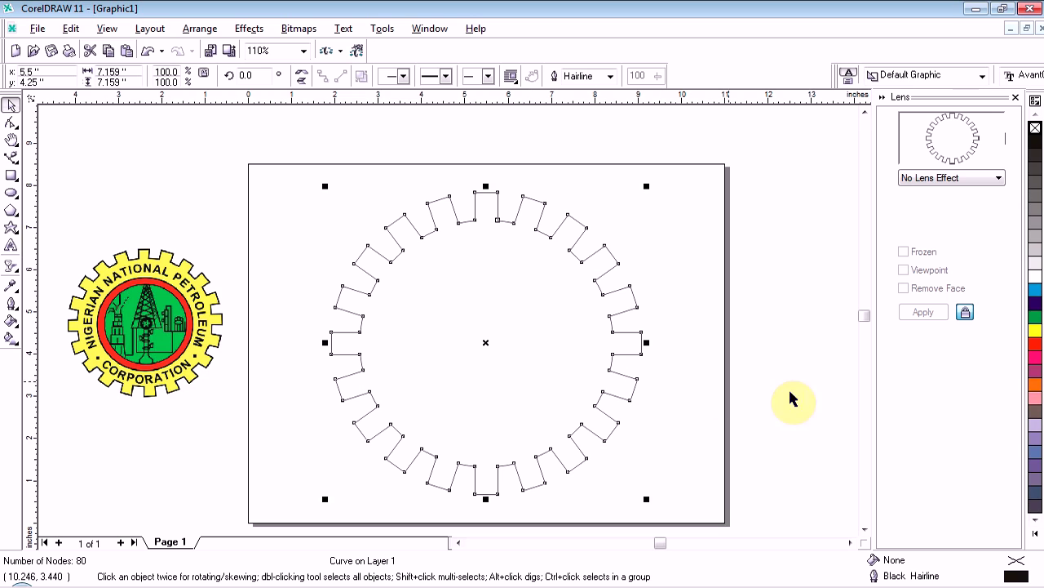
{"action": "left_click", "coordinate": [1035, 330]}
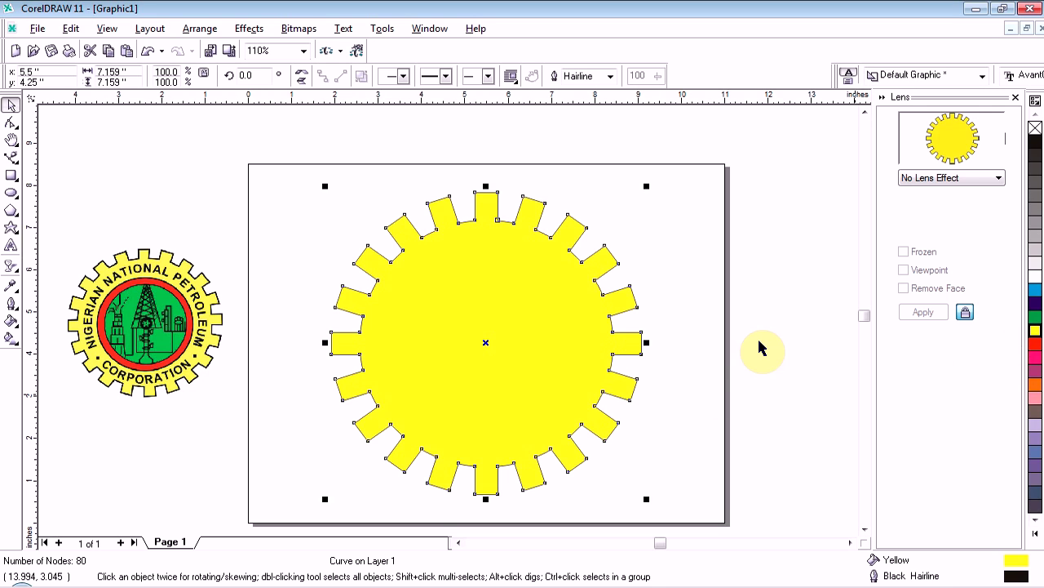
{"action": "left_click", "coordinate": [759, 347]}
Step: Set the gear's outline width to 4.0 pt
{"action": "left_click", "coordinate": [499, 381]}
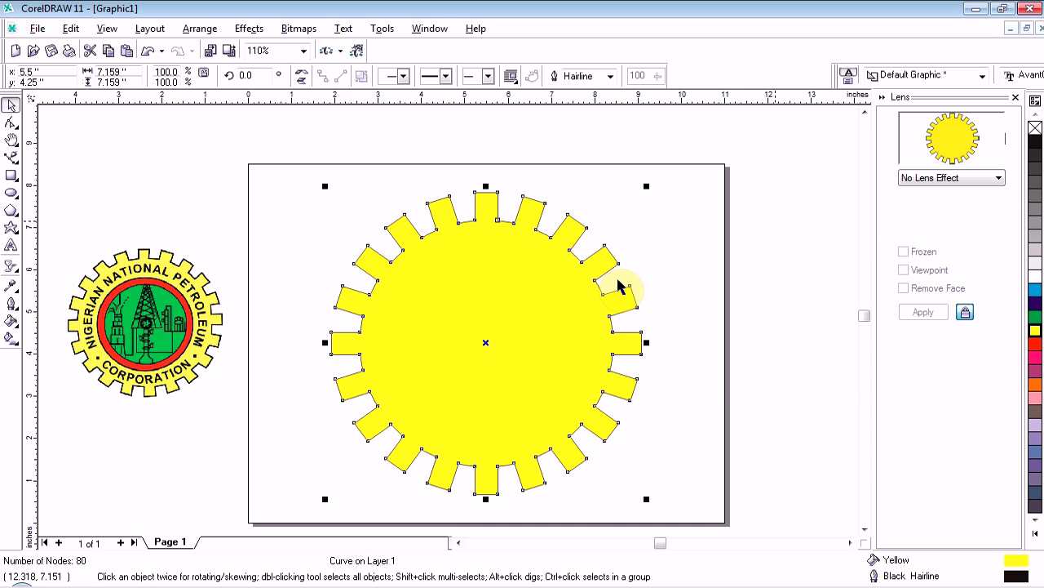
{"action": "left_click", "coordinate": [610, 76]}
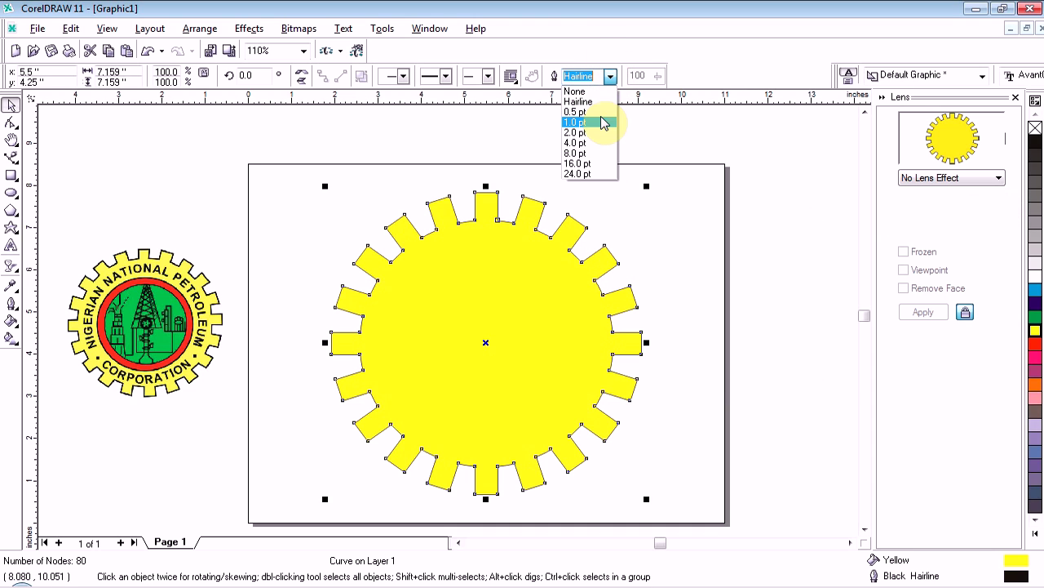
{"action": "left_click", "coordinate": [587, 132]}
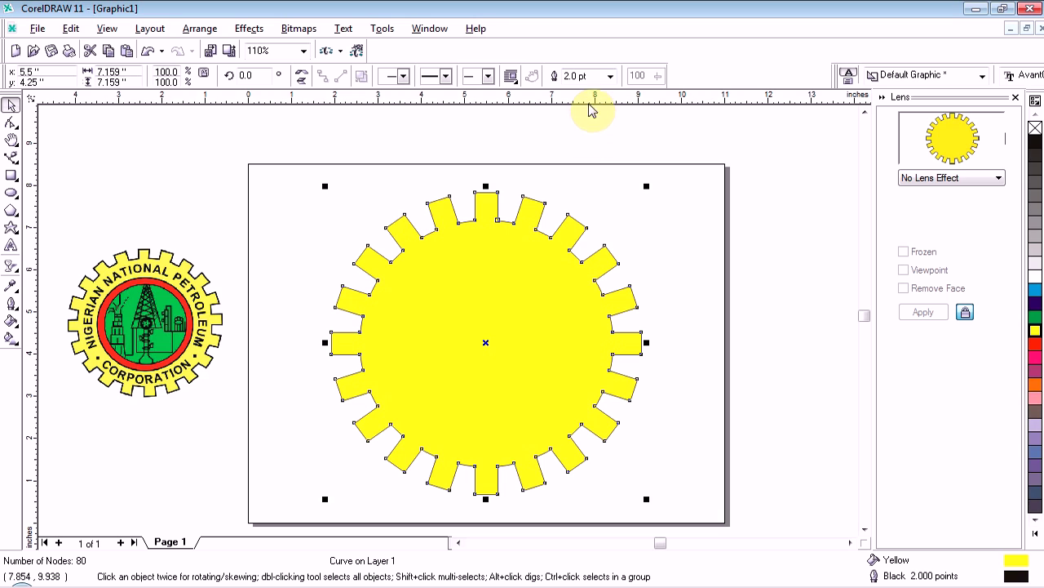
{"action": "left_click", "coordinate": [610, 76]}
{"action": "left_click", "coordinate": [586, 143]}
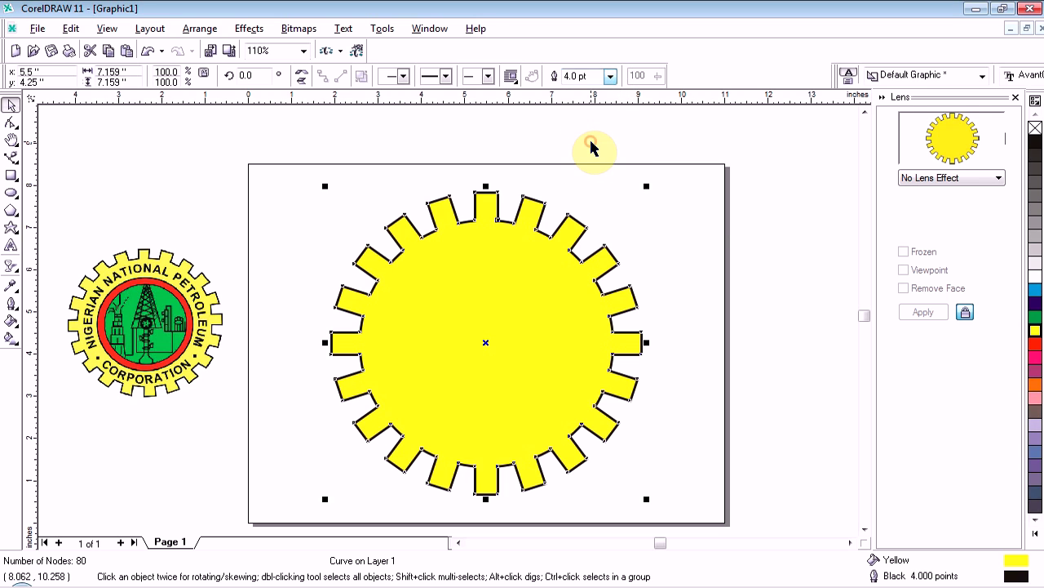
{"action": "left_click", "coordinate": [756, 226]}
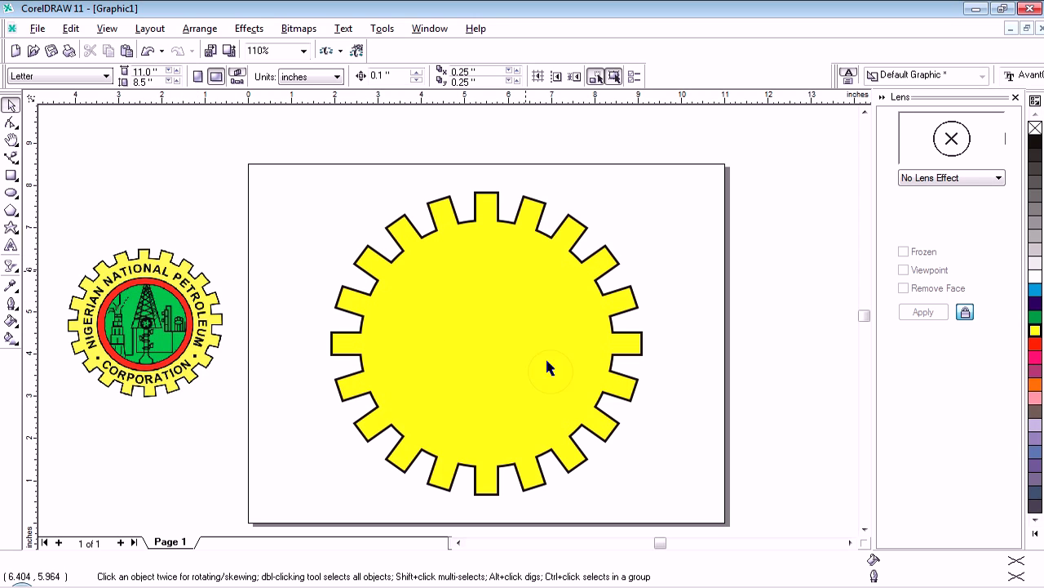
{"action": "left_click", "coordinate": [13, 196]}
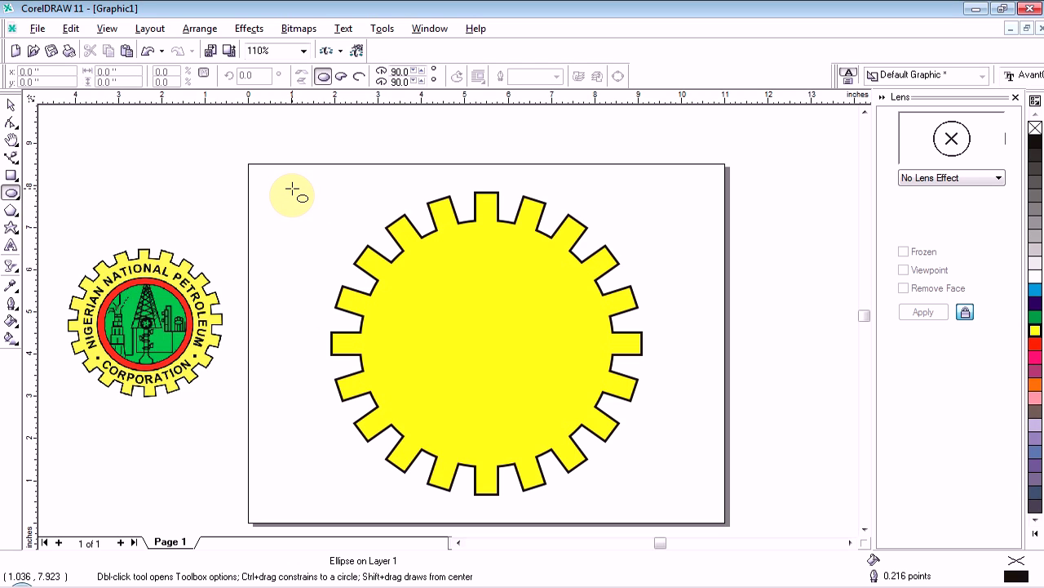
Step: Draw a circle over the gear and centre it on the page
{"action": "left_click_drag", "start_coordinate": [292, 190], "coordinate": [511, 390]}
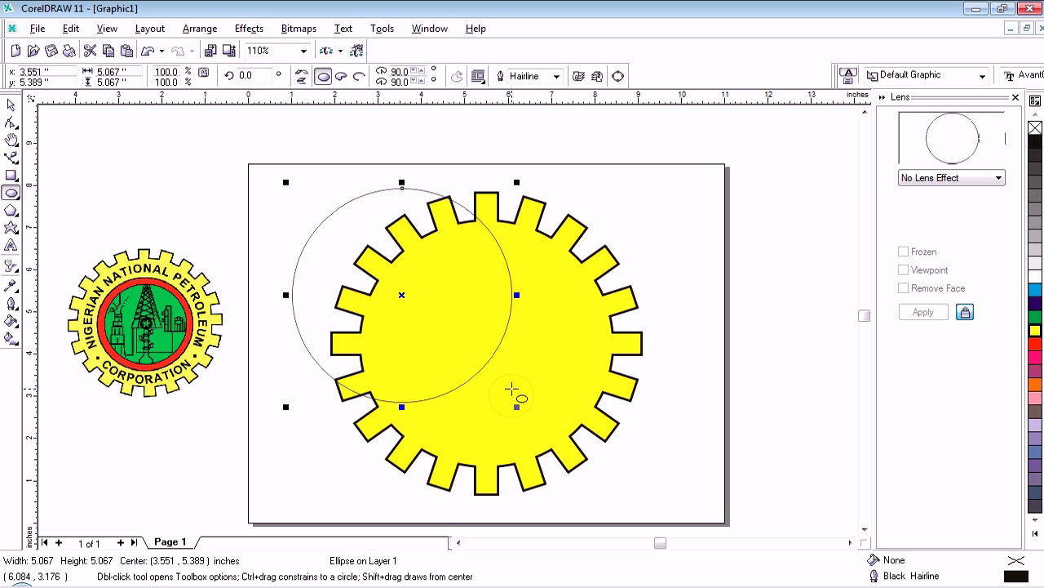
{"action": "left_click", "coordinate": [8, 108]}
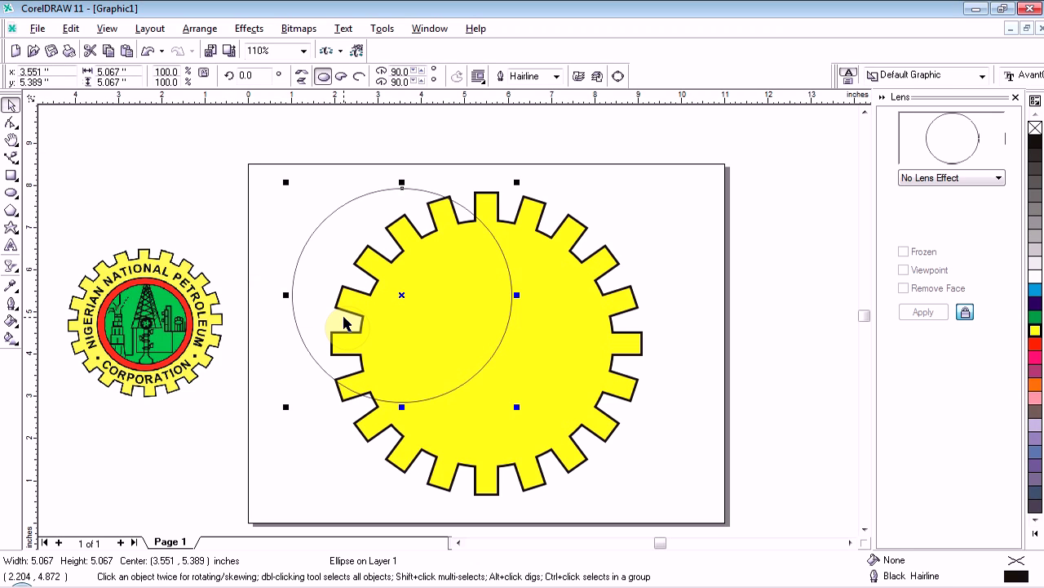
{"action": "key", "text": "p"}
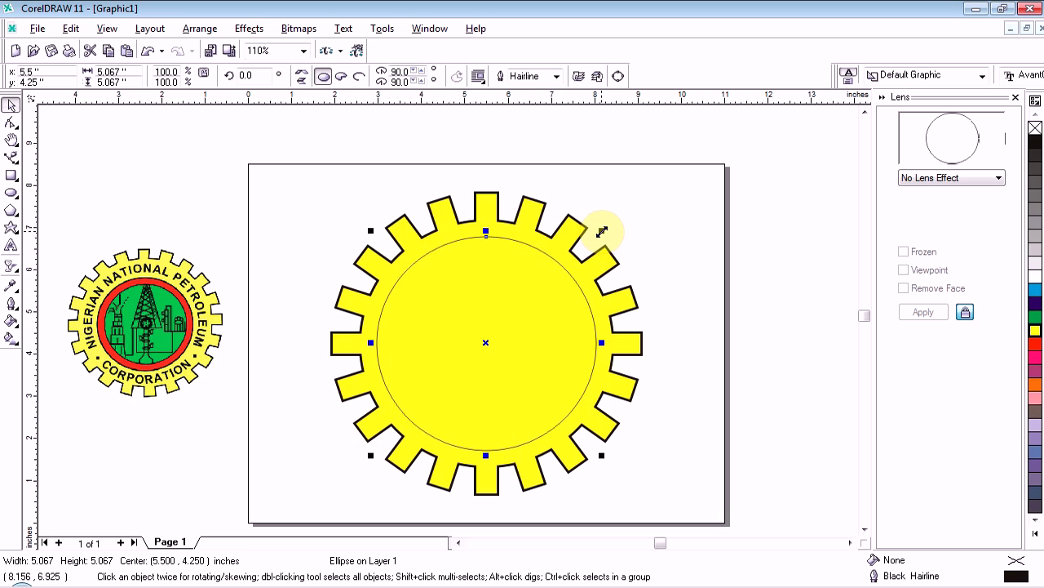
Step: Shrink the circle to 4.318 inches, centre it at 5.5, 4.25 inside the gear, and fill it red
{"action": "left_click_drag", "start_coordinate": [601, 232], "coordinate": [579, 254]}
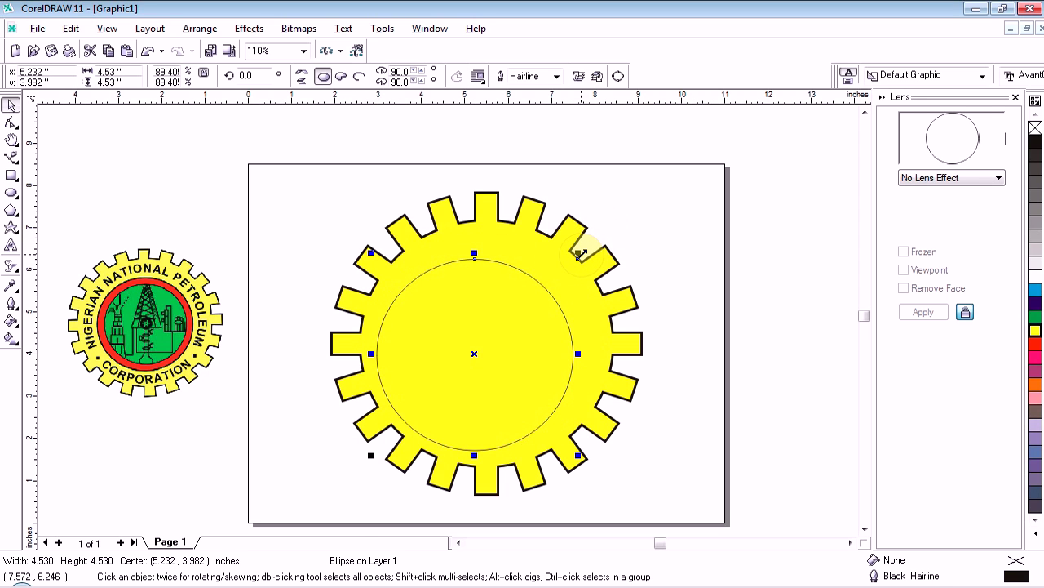
{"action": "key", "text": "p"}
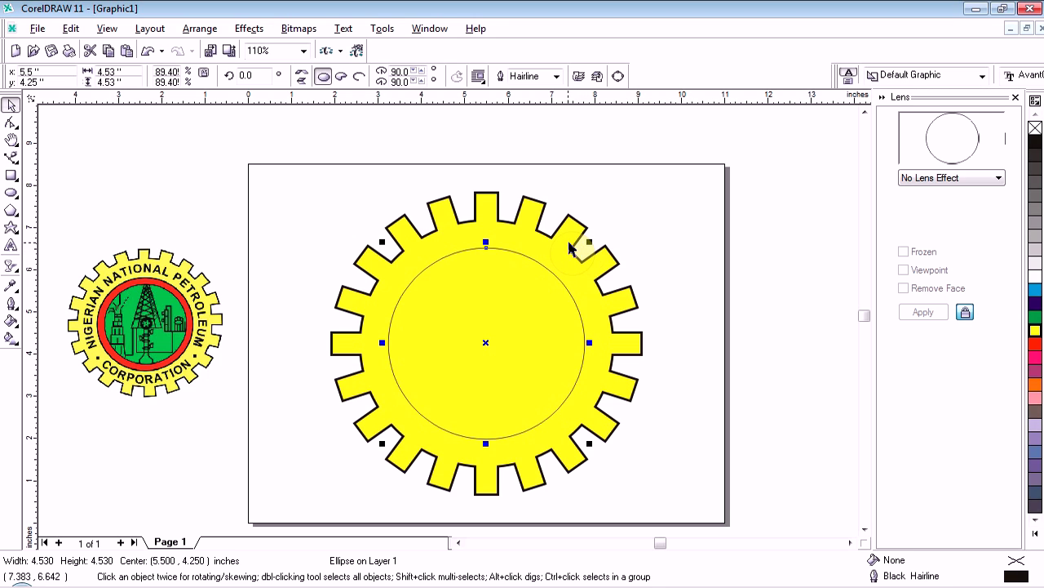
{"action": "left_click_drag", "start_coordinate": [593, 243], "coordinate": [589, 255]}
{"action": "key", "text": "p"}
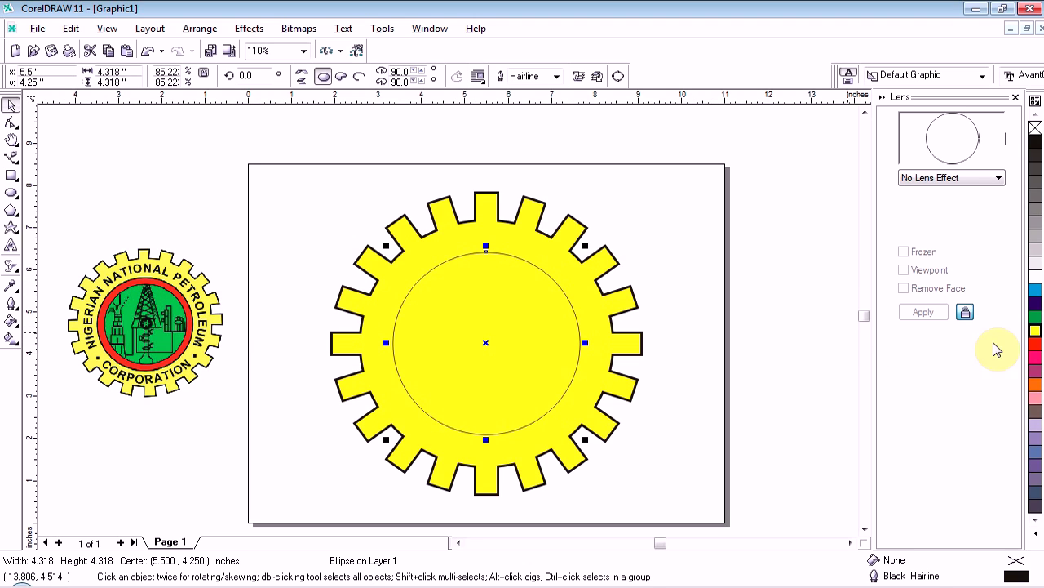
{"action": "left_click", "coordinate": [1035, 344]}
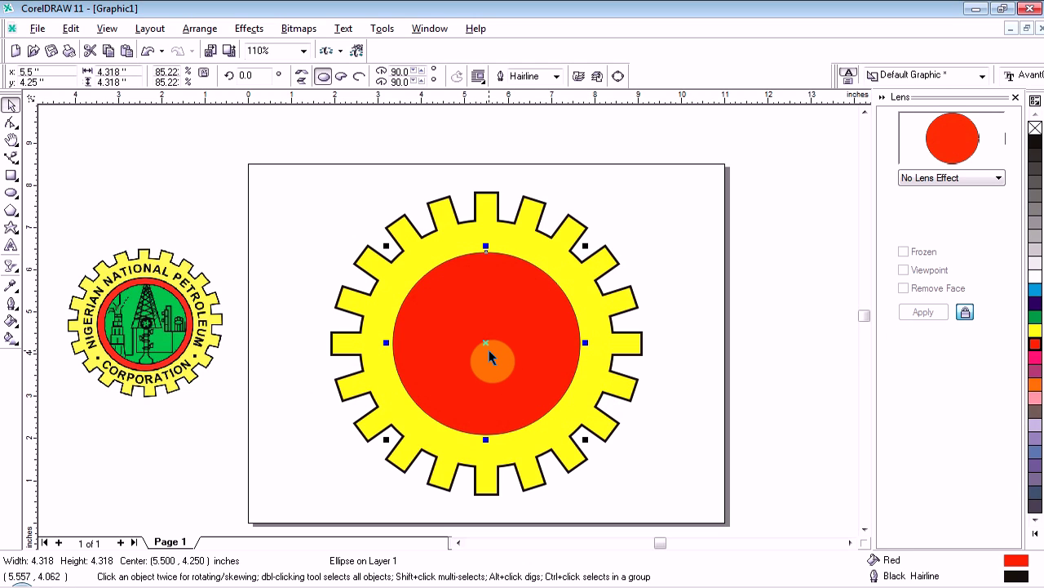
Step: Duplicate the red circle, shrink the copy, nudge it back to centre, and fill it green
{"action": "key", "text": "ctrl+d"}
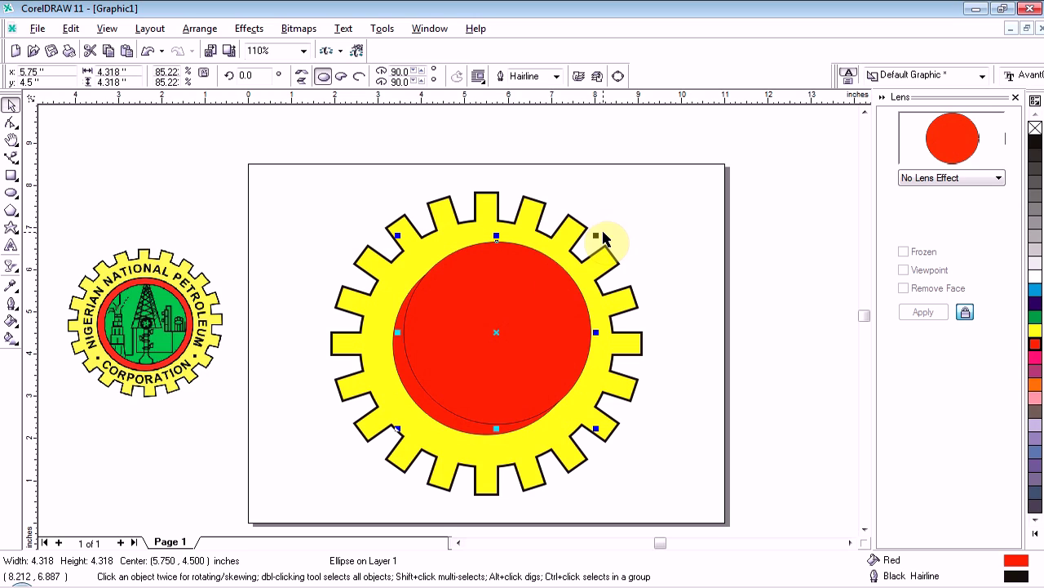
{"action": "left_click_drag", "start_coordinate": [598, 235], "coordinate": [574, 259]}
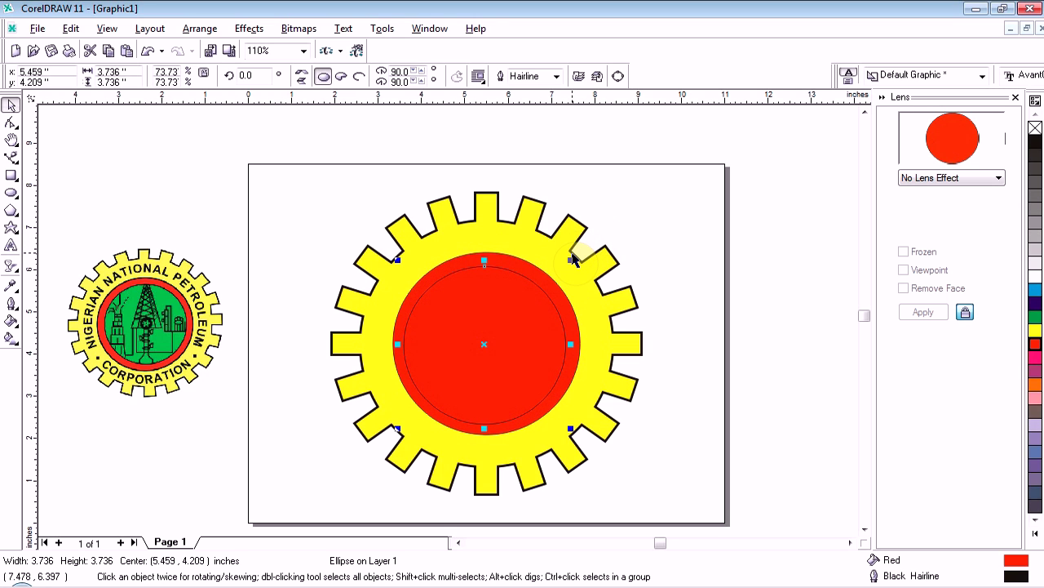
{"action": "key", "text": "Up"}
{"action": "key", "text": "Right"}
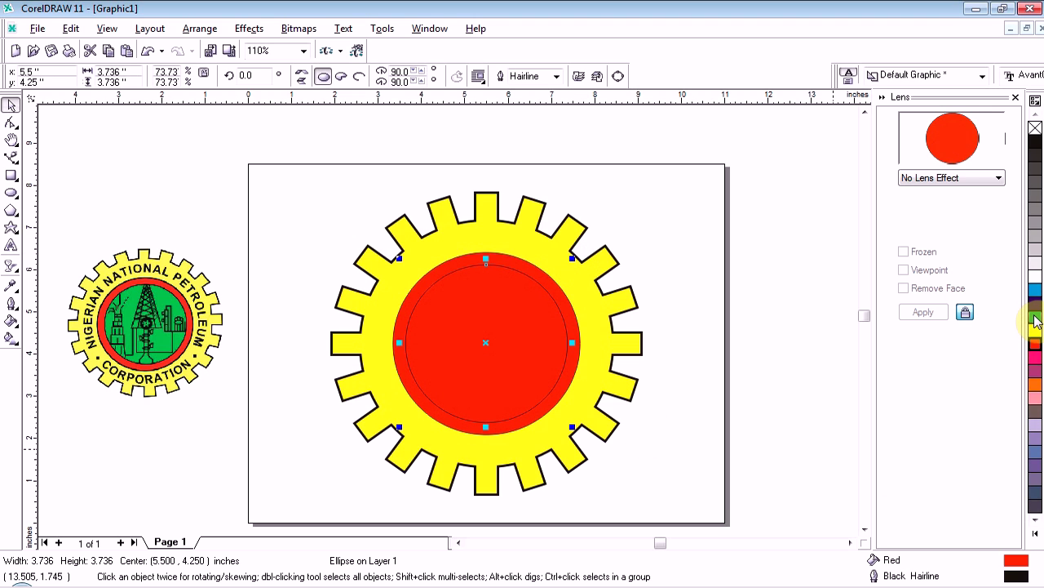
{"action": "left_click", "coordinate": [740, 310]}
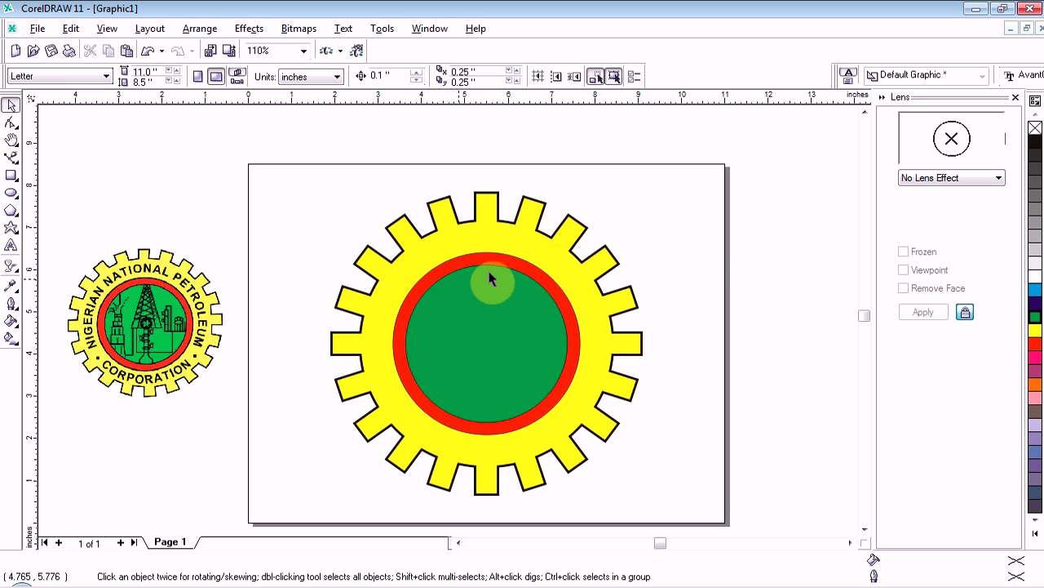
Step: Enlarge the red and green circles together slightly and centre them on the page
{"action": "left_click_drag", "start_coordinate": [714, 241], "coordinate": [368, 464]}
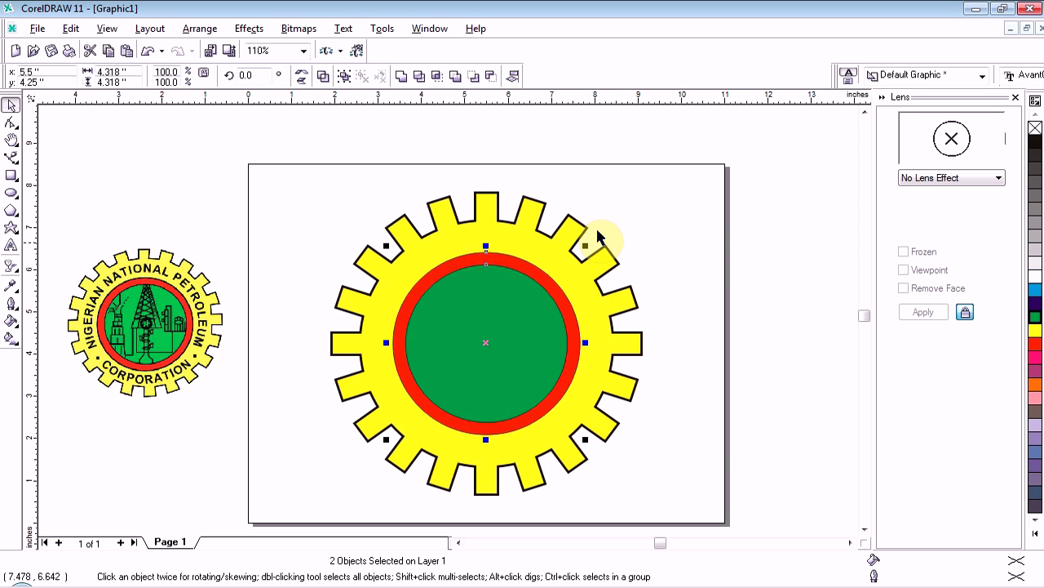
{"action": "left_click_drag", "start_coordinate": [581, 247], "coordinate": [591, 239]}
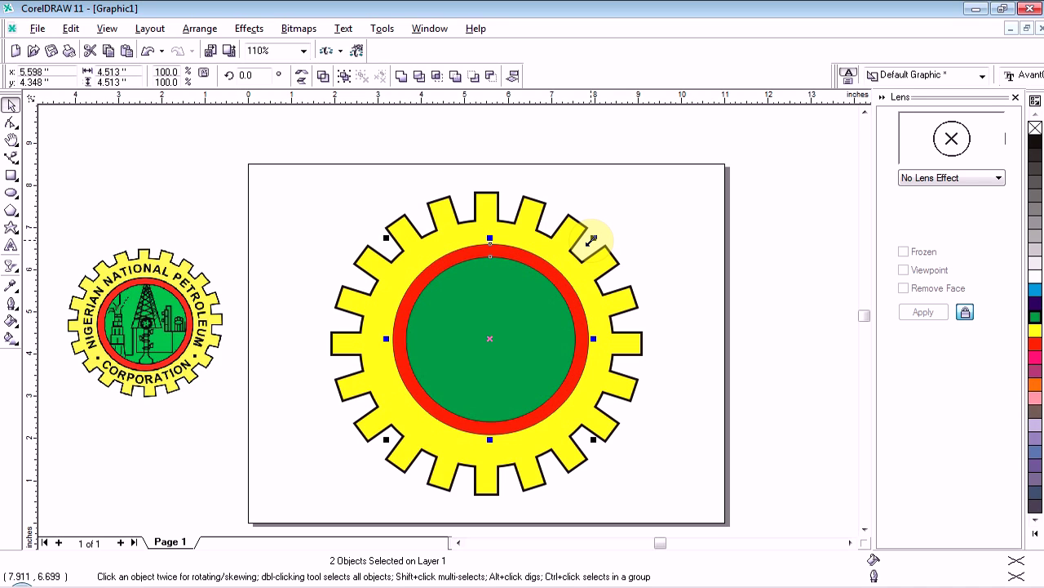
{"action": "key", "text": "p"}
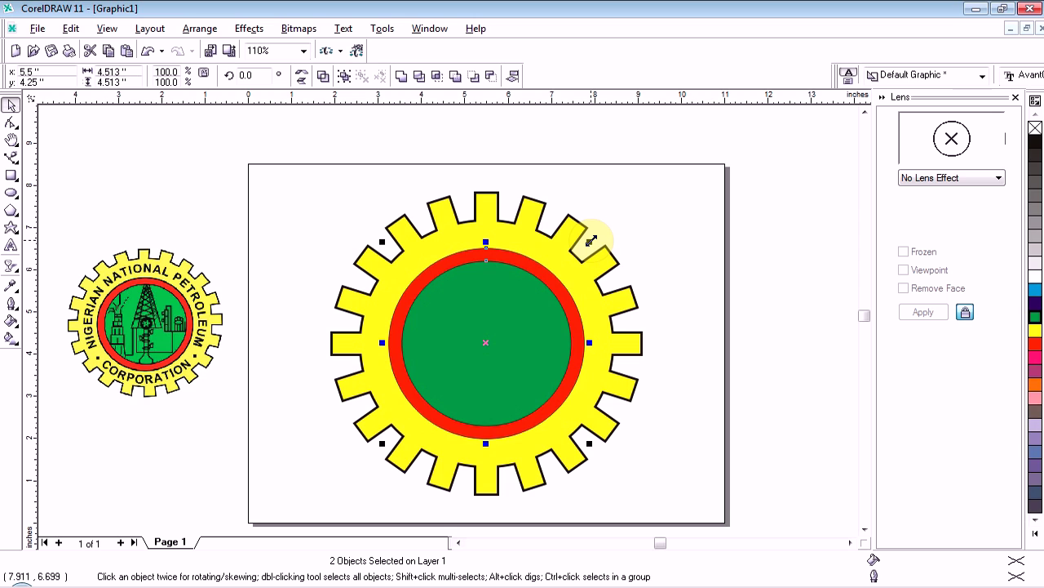
{"action": "left_click", "coordinate": [786, 329]}
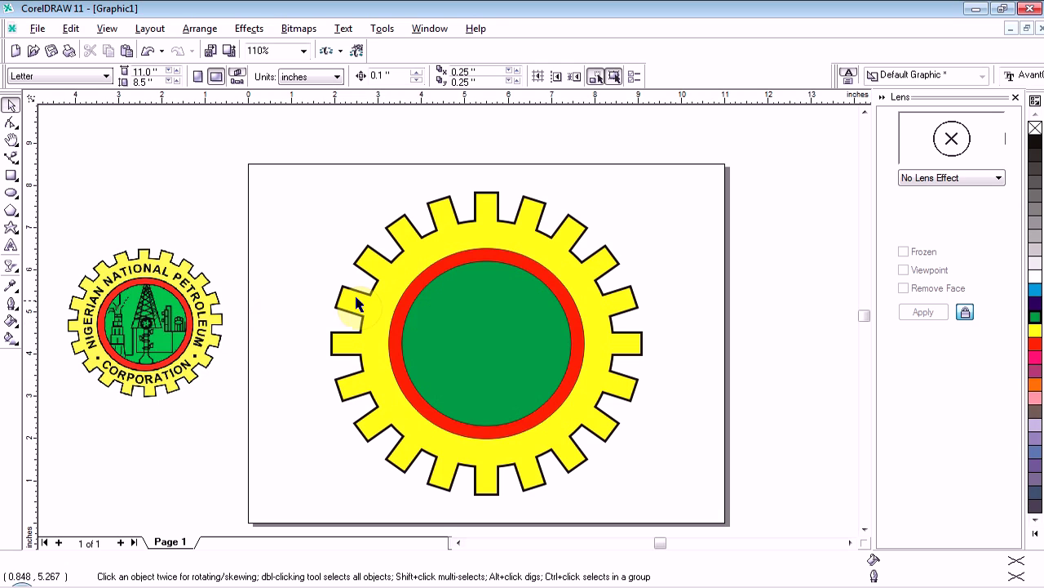
Step: Set the green disc's and the red ring's outline widths to 4.0 pt
{"action": "left_click", "coordinate": [481, 359]}
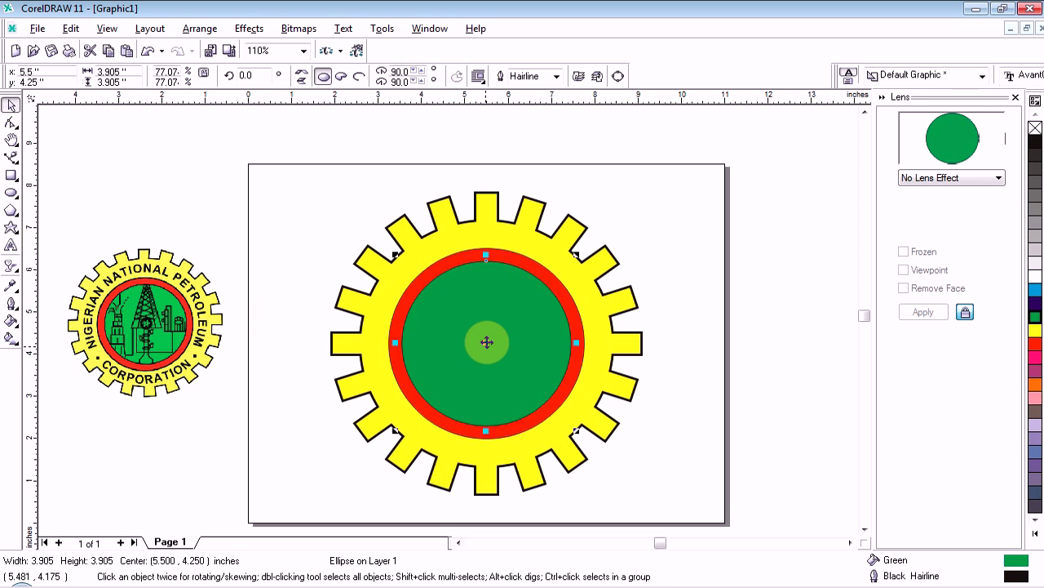
{"action": "left_click", "coordinate": [557, 76]}
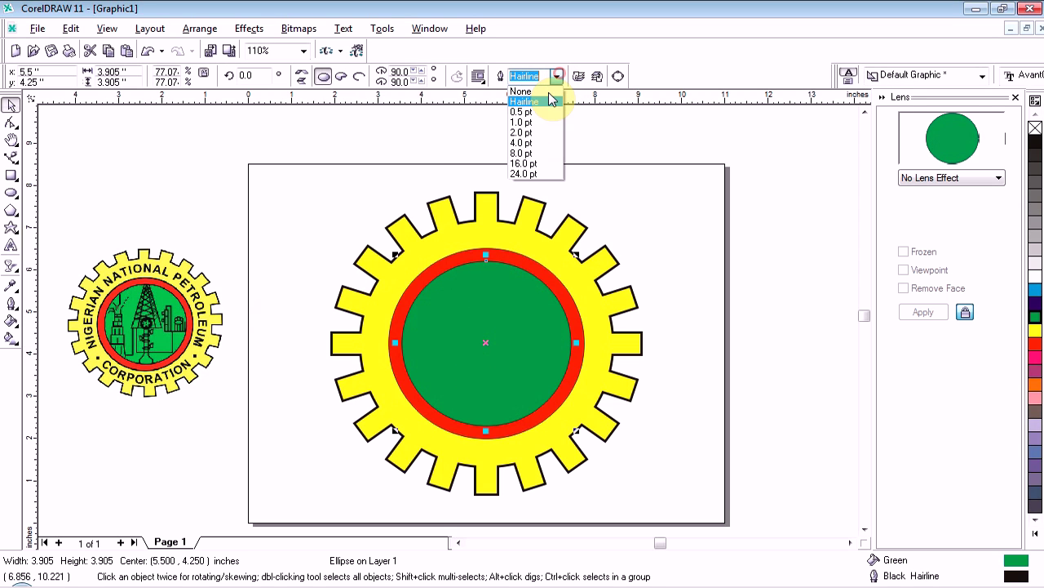
{"action": "left_click", "coordinate": [539, 143]}
{"action": "left_click", "coordinate": [454, 135]}
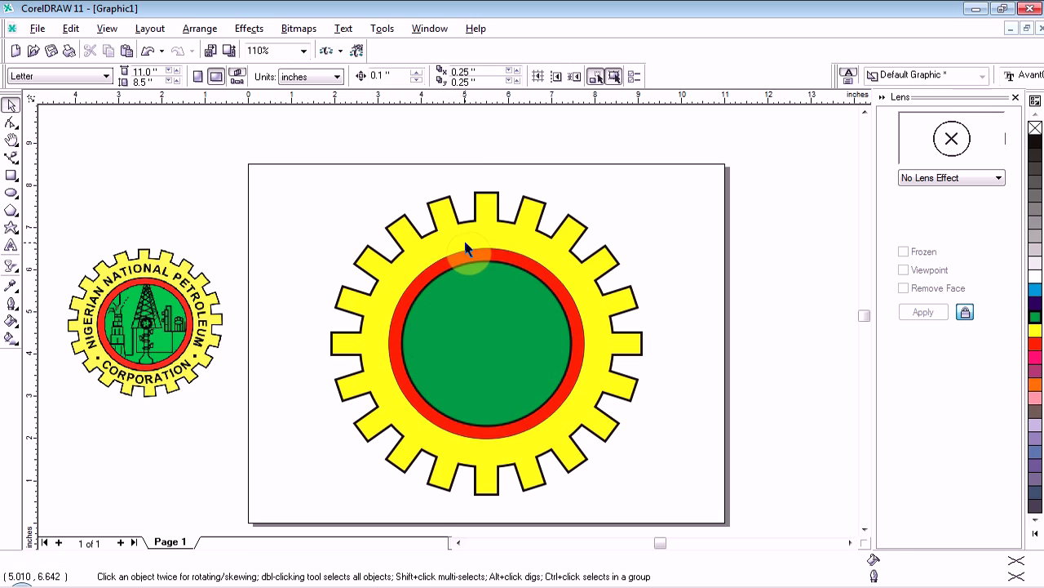
{"action": "left_click", "coordinate": [470, 259]}
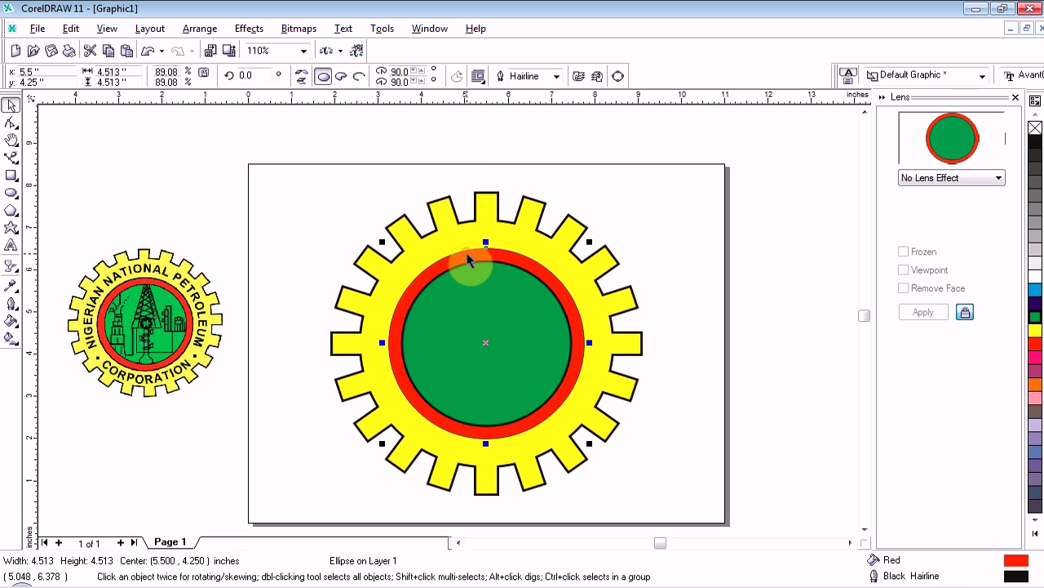
{"action": "left_click", "coordinate": [557, 76]}
{"action": "left_click", "coordinate": [522, 143]}
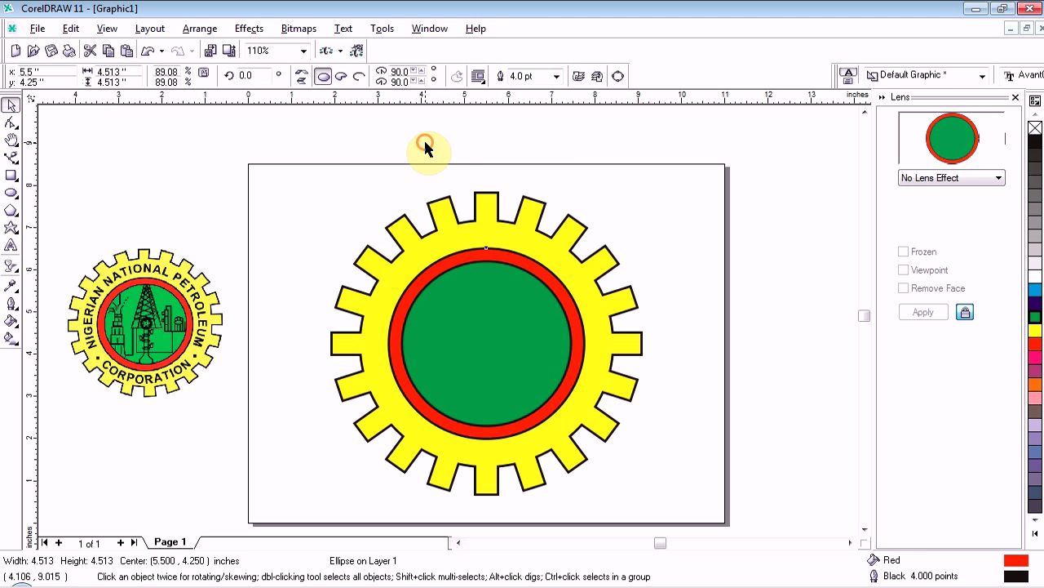
{"action": "left_click", "coordinate": [424, 138]}
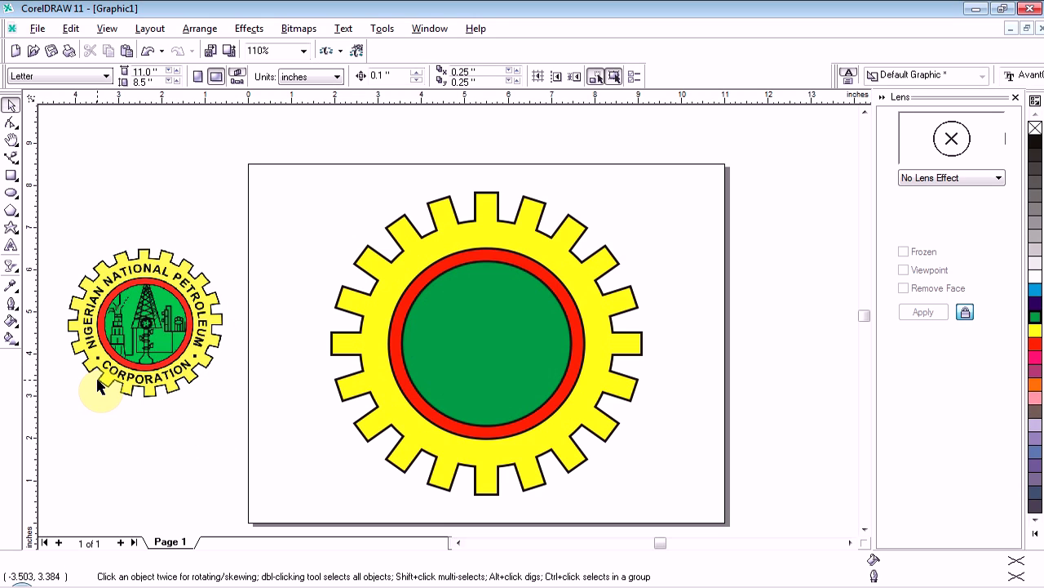
Step: Add artistic text reading NIGERIAN NATIONAL PETROLEUM above the gear
{"action": "left_click", "coordinate": [10, 246]}
{"action": "left_click", "coordinate": [222, 200]}
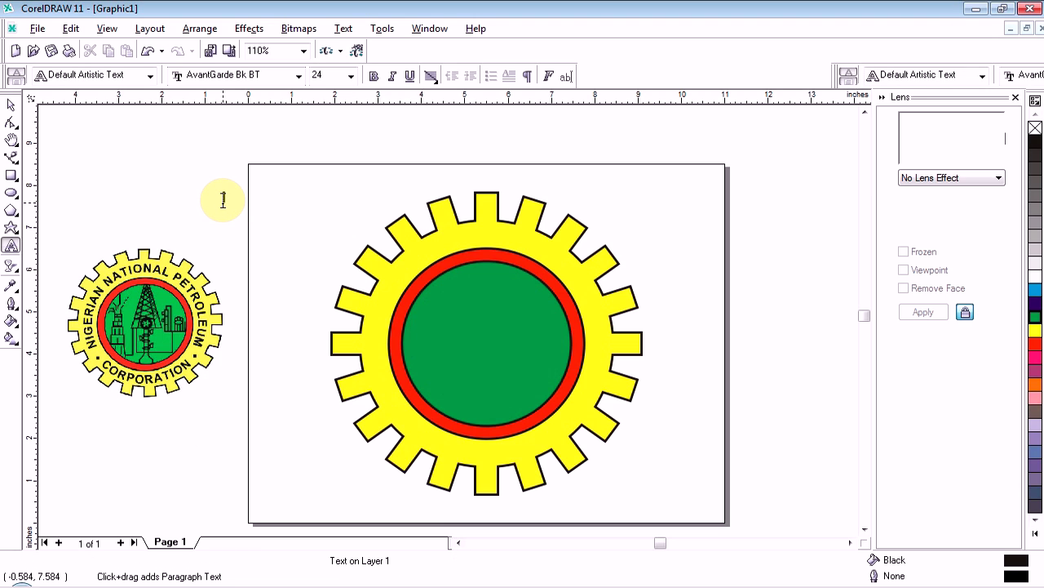
{"action": "type", "text": "NIGERIAN NATIONAL PETROLEUM"}
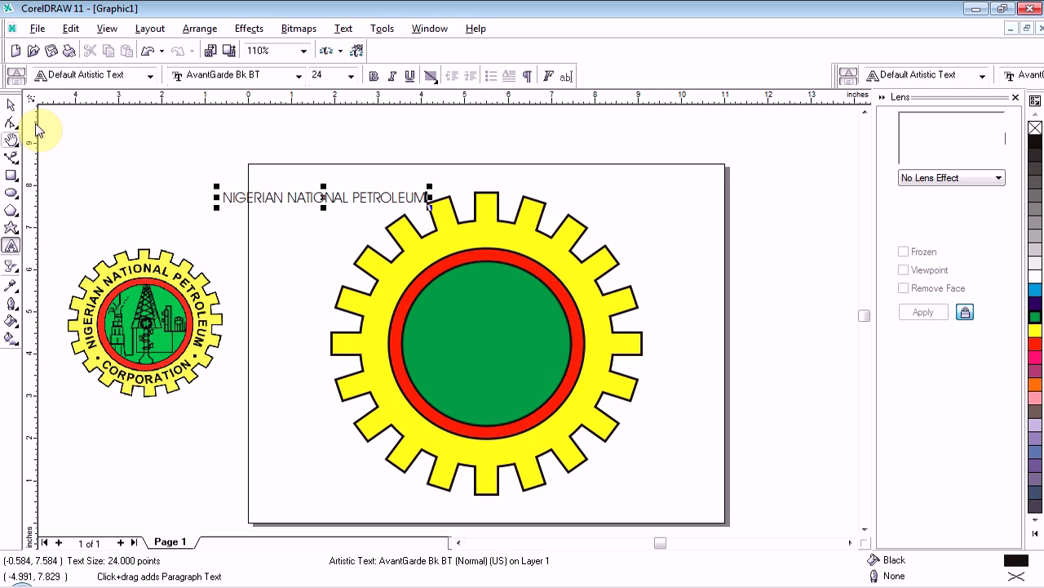
Step: Change the heading's font to Arial and make it bold
{"action": "left_click", "coordinate": [10, 105]}
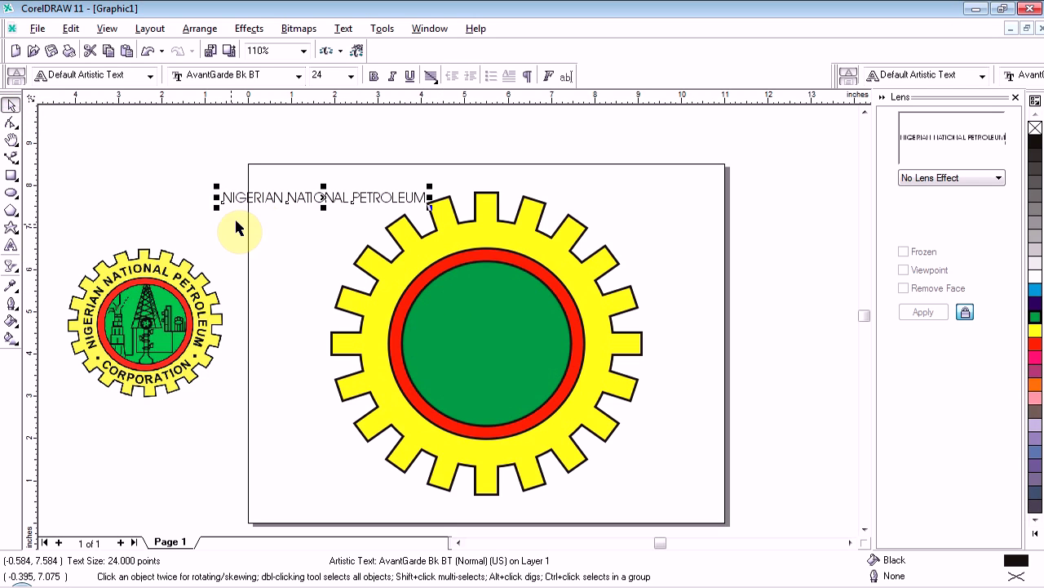
{"action": "left_click", "coordinate": [299, 75]}
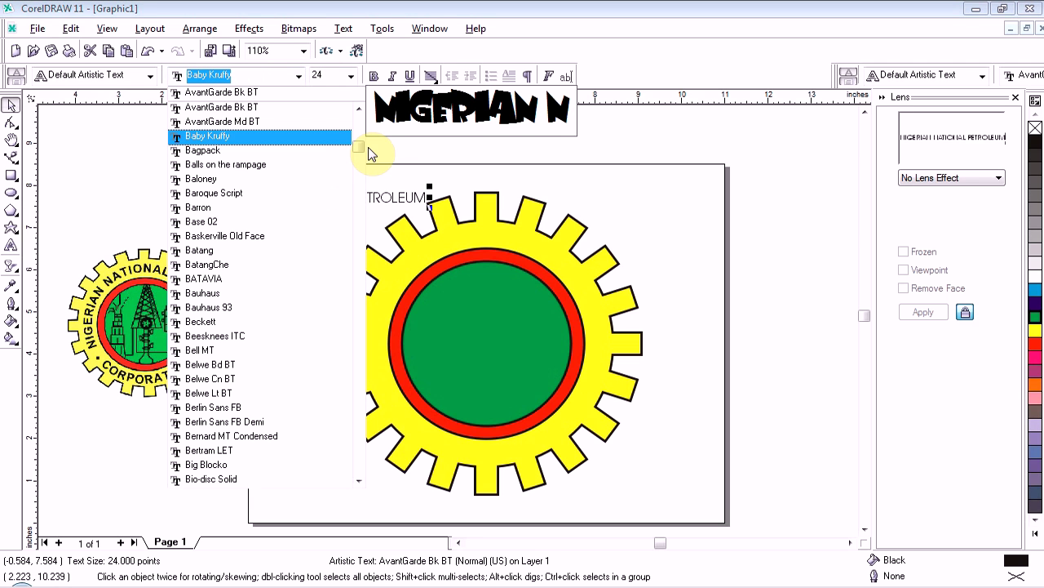
{"action": "left_click_drag", "start_coordinate": [359, 147], "coordinate": [353, 125]}
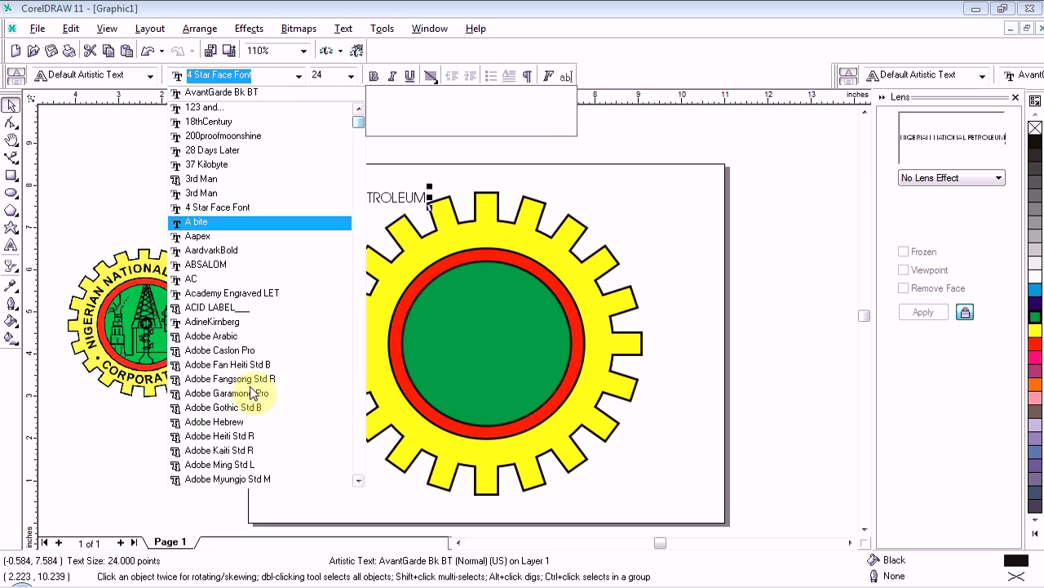
{"action": "type", "text": "Ar"}
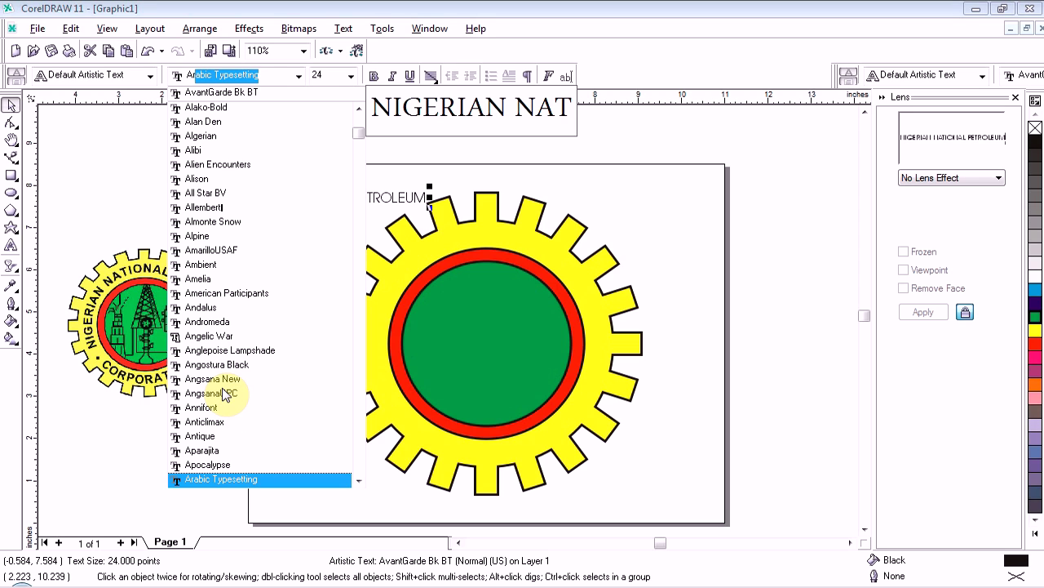
{"action": "type", "text": "ial"}
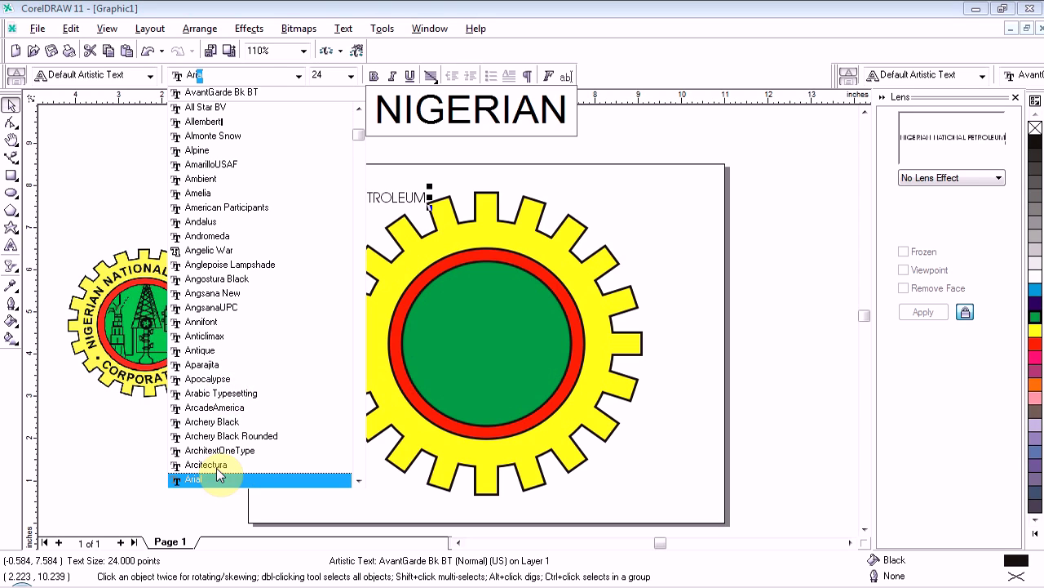
{"action": "left_click", "coordinate": [193, 479]}
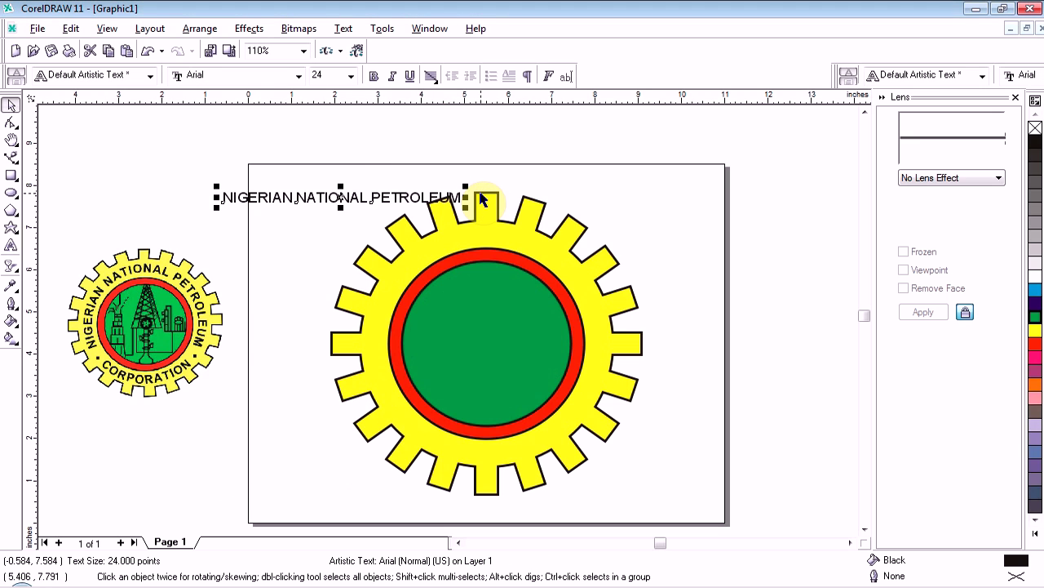
{"action": "left_click", "coordinate": [373, 77]}
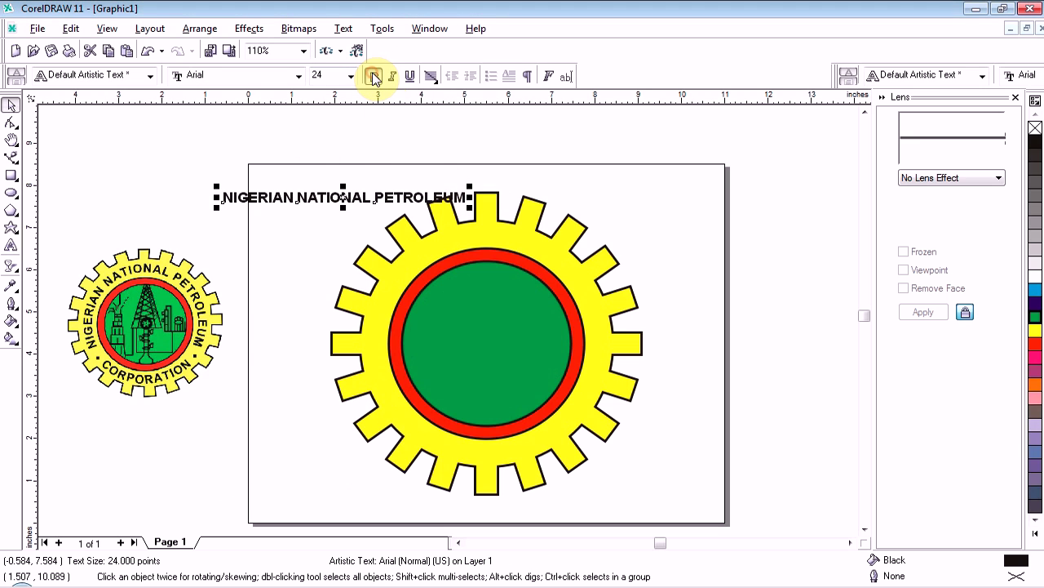
Step: Scale the heading to about 34.3 pt, centre it above the gear, and park a copy at upper left
{"action": "left_click_drag", "start_coordinate": [467, 186], "coordinate": [571, 159]}
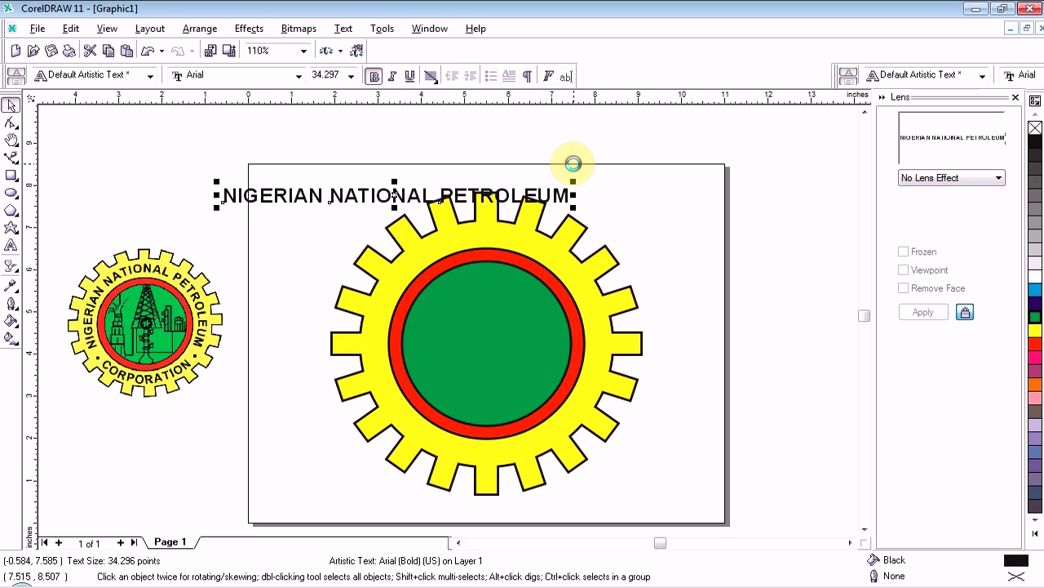
{"action": "left_click_drag", "start_coordinate": [394, 195], "coordinate": [458, 172]}
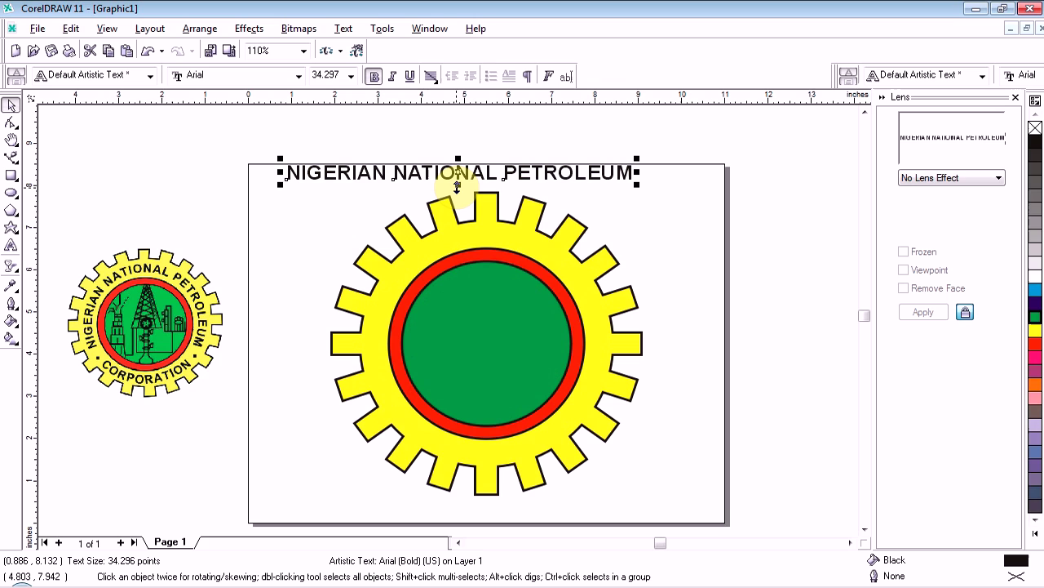
{"action": "key", "text": "ctrl+d"}
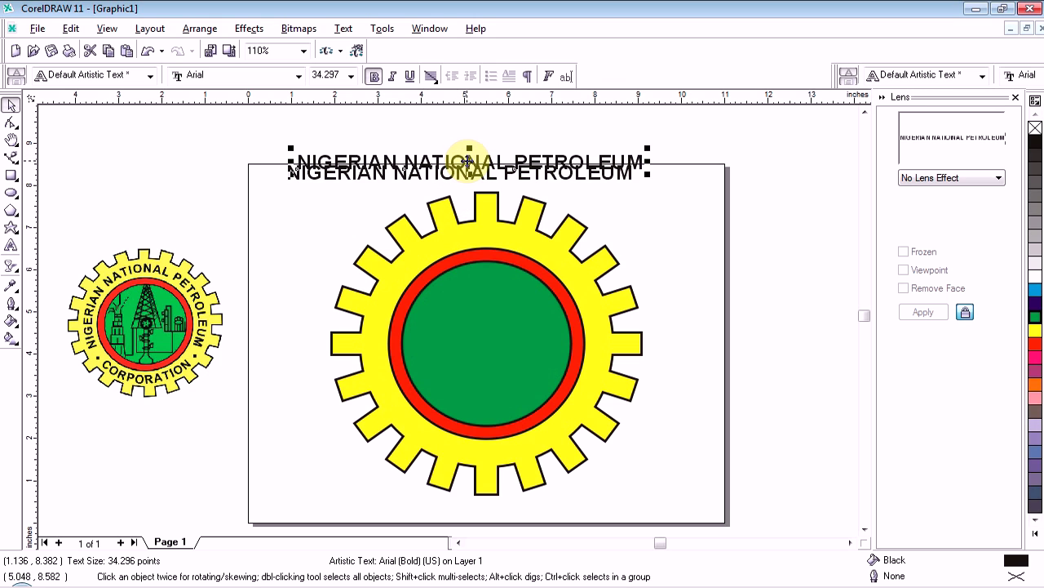
{"action": "left_click_drag", "start_coordinate": [469, 164], "coordinate": [329, 140]}
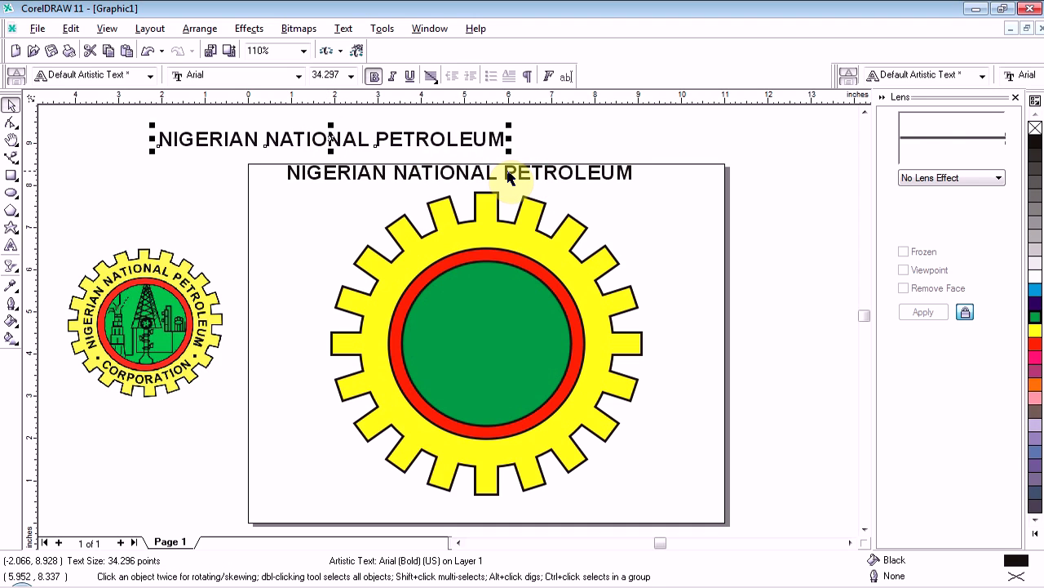
{"action": "left_click", "coordinate": [506, 172]}
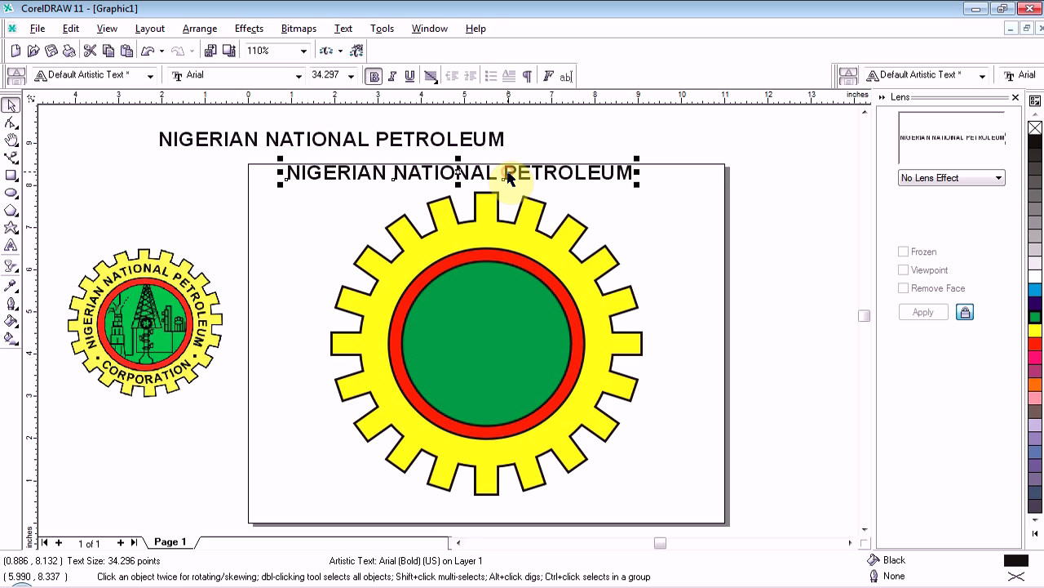
Step: Fit the heading text to the red ring's path so it arches over the top
{"action": "left_click", "coordinate": [345, 29]}
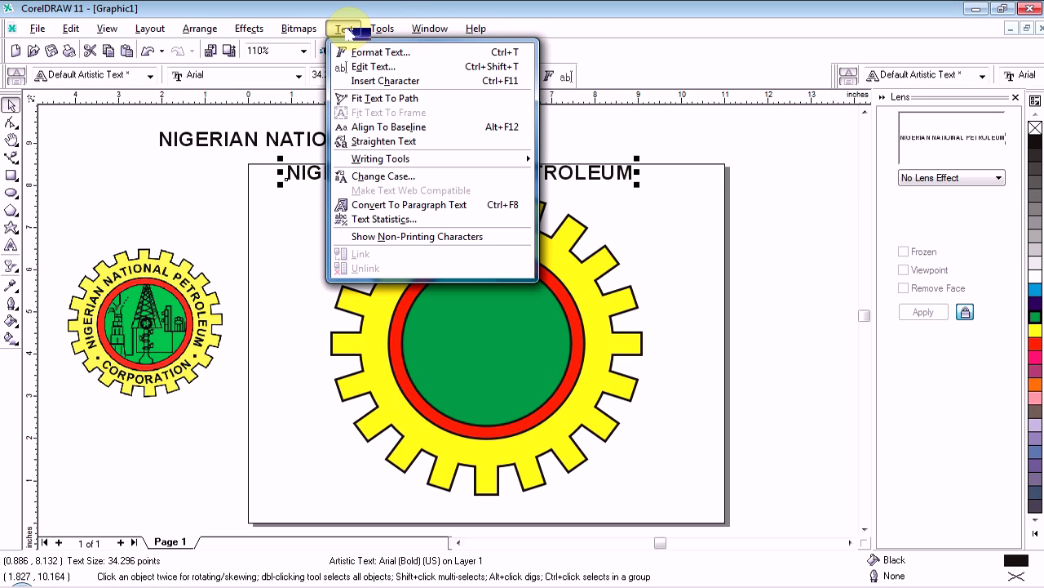
{"action": "left_click", "coordinate": [374, 100]}
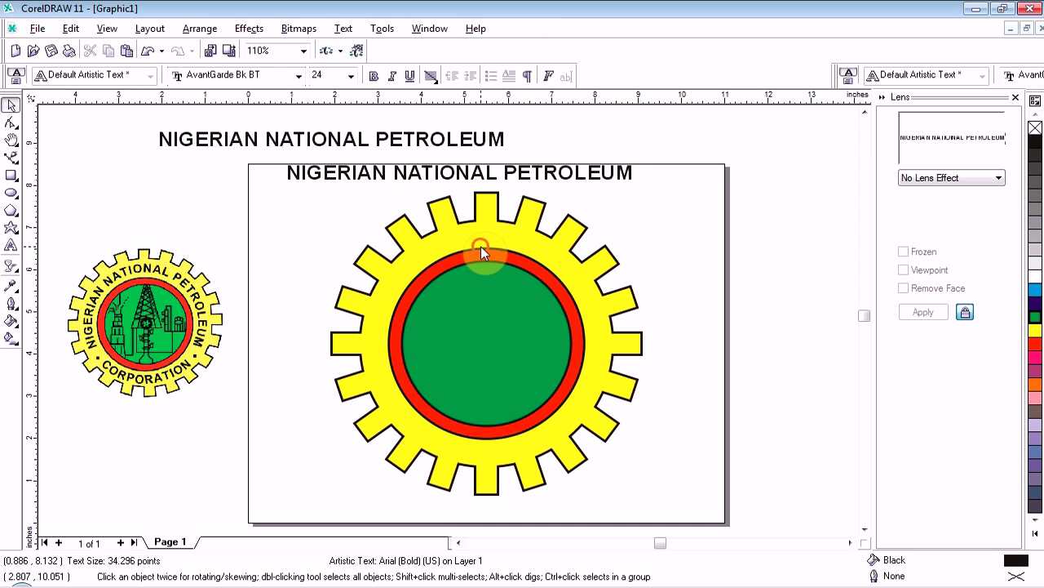
{"action": "left_click", "coordinate": [481, 246]}
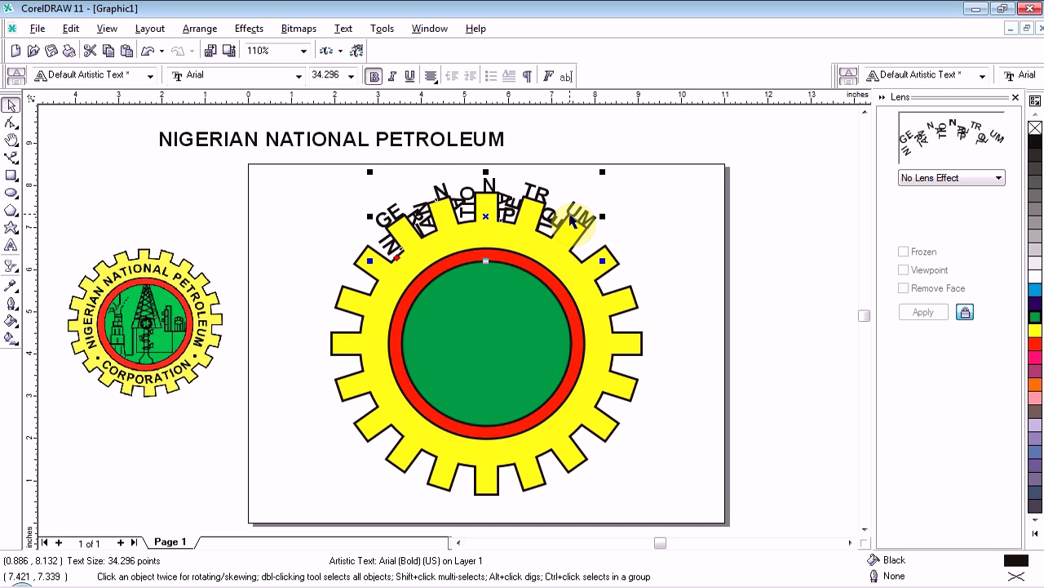
{"action": "key", "text": "ctrl+z"}
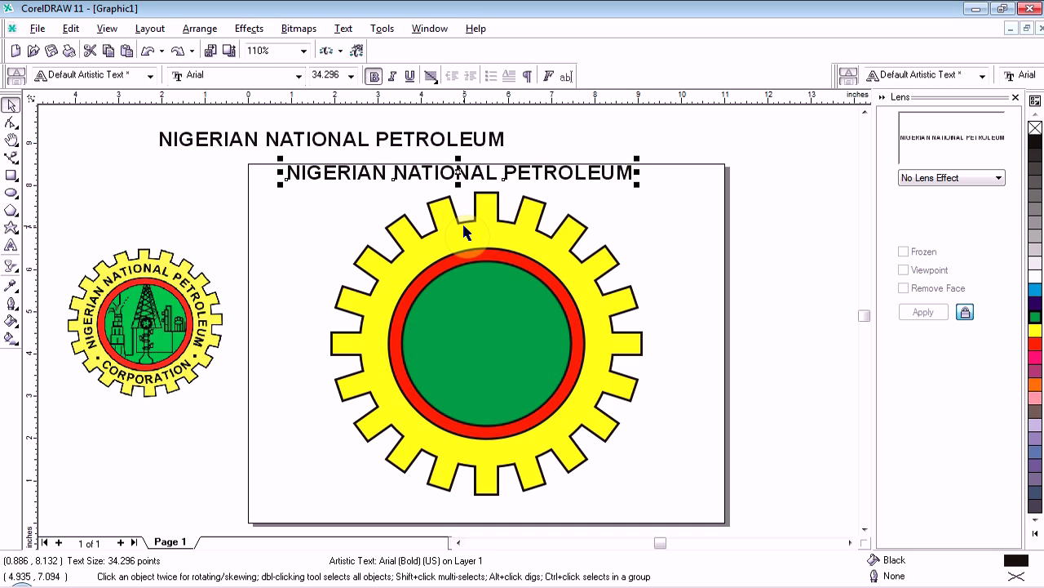
{"action": "left_click", "coordinate": [344, 30]}
{"action": "left_click", "coordinate": [384, 99]}
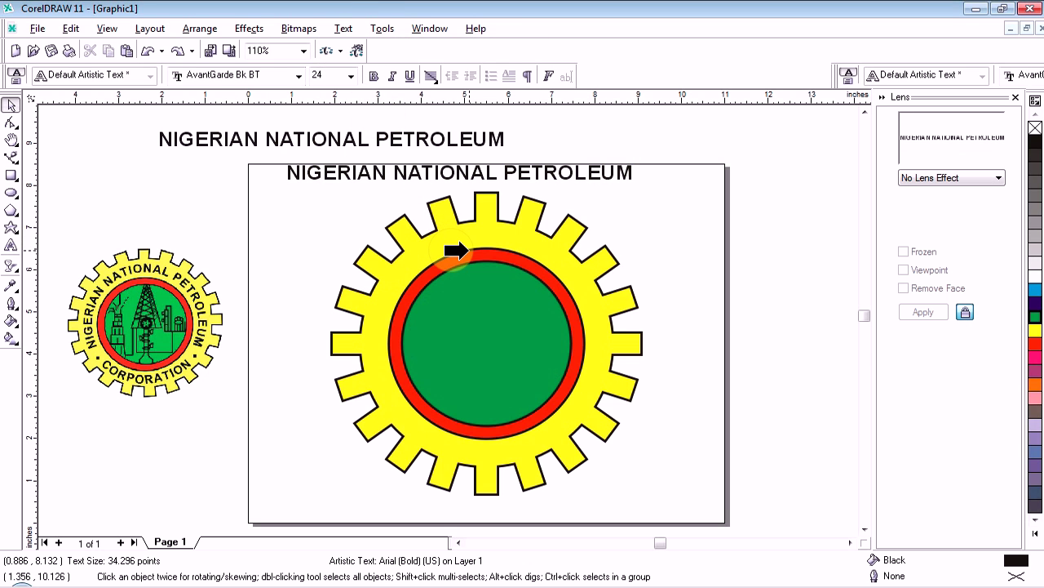
{"action": "left_click", "coordinate": [467, 250]}
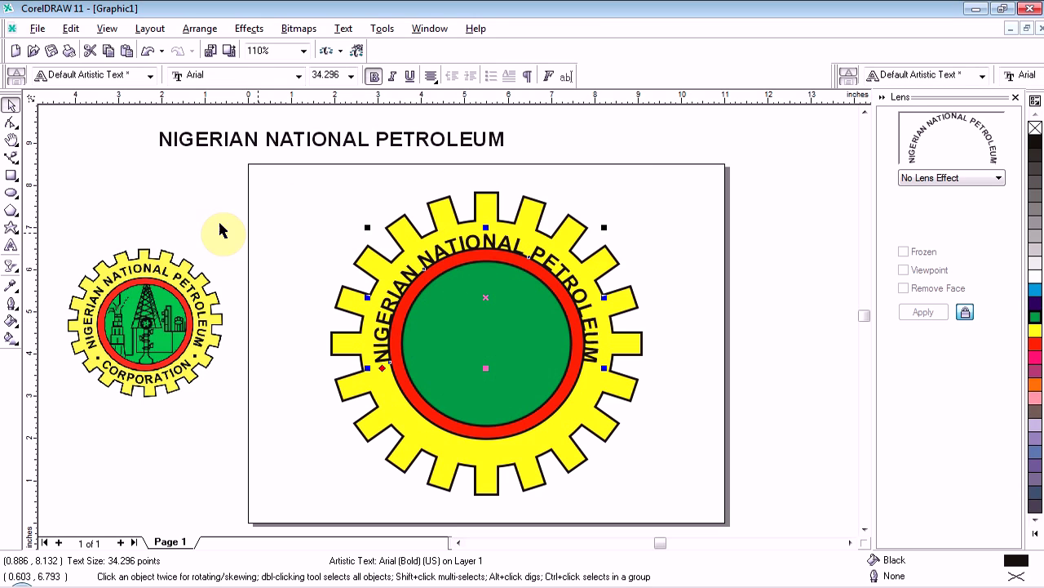
{"action": "left_click", "coordinate": [157, 205]}
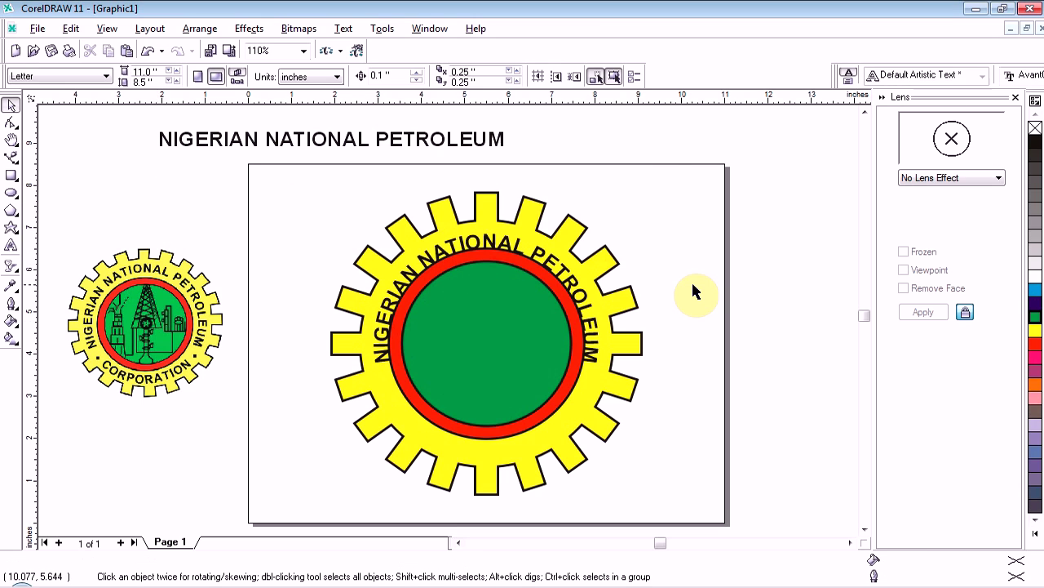
Step: Set the arched heading 0.15 in from the ring and convert it to curves
{"action": "left_click", "coordinate": [461, 245]}
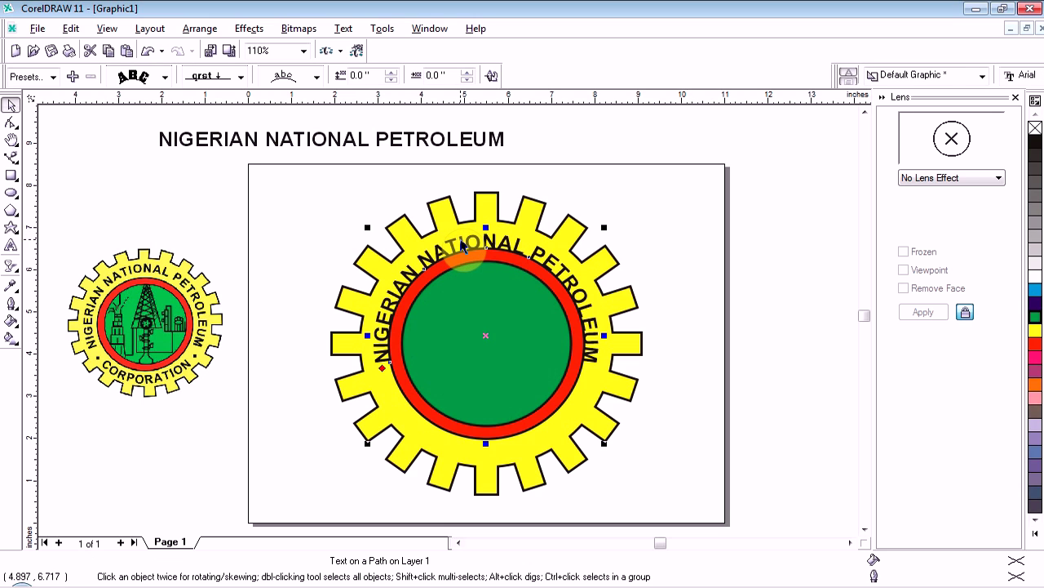
{"action": "left_click", "coordinate": [388, 72]}
{"action": "left_click", "coordinate": [389, 73]}
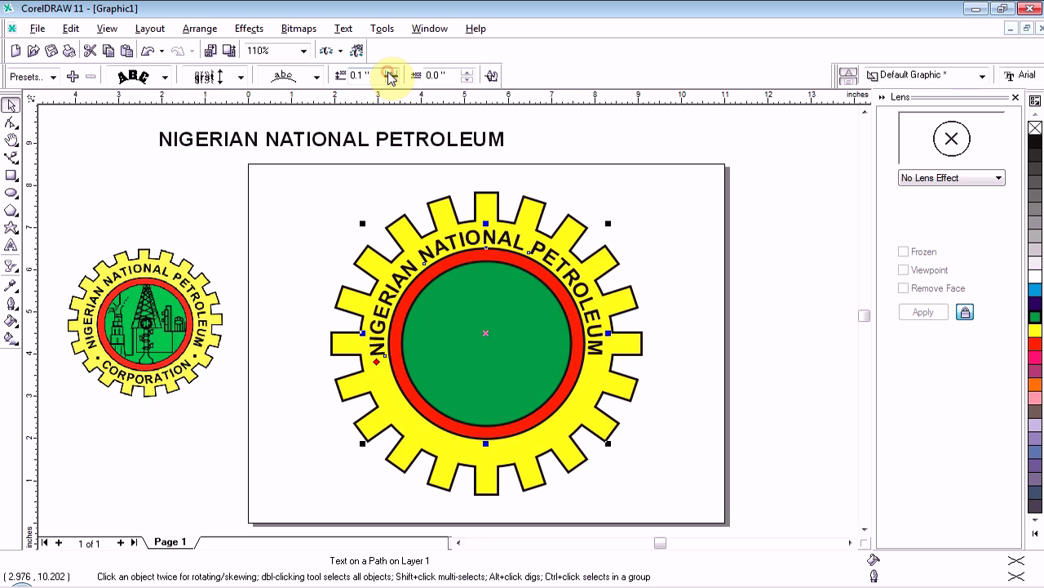
{"action": "left_click", "coordinate": [389, 72]}
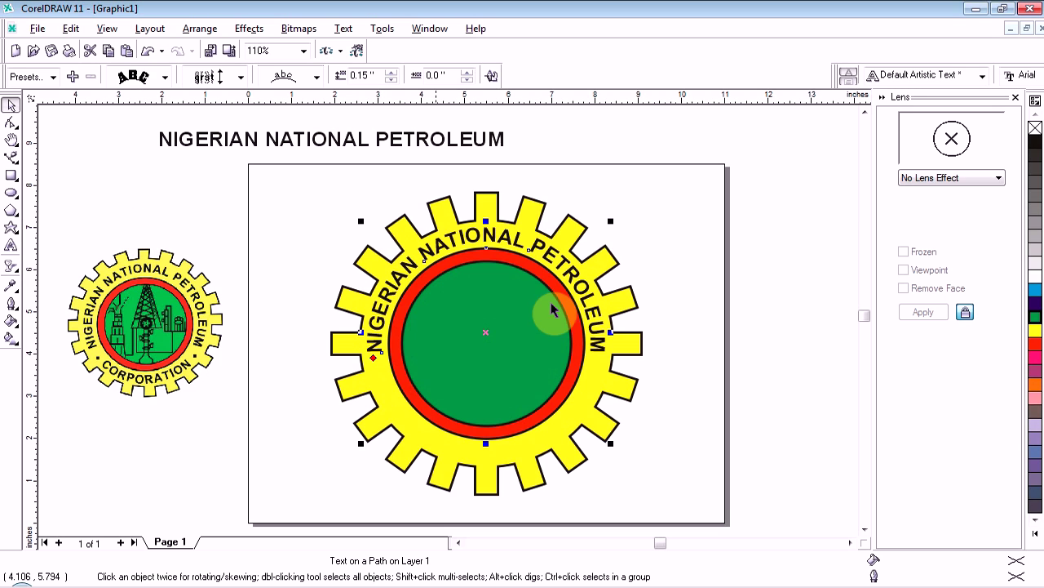
{"action": "right_click", "coordinate": [486, 332]}
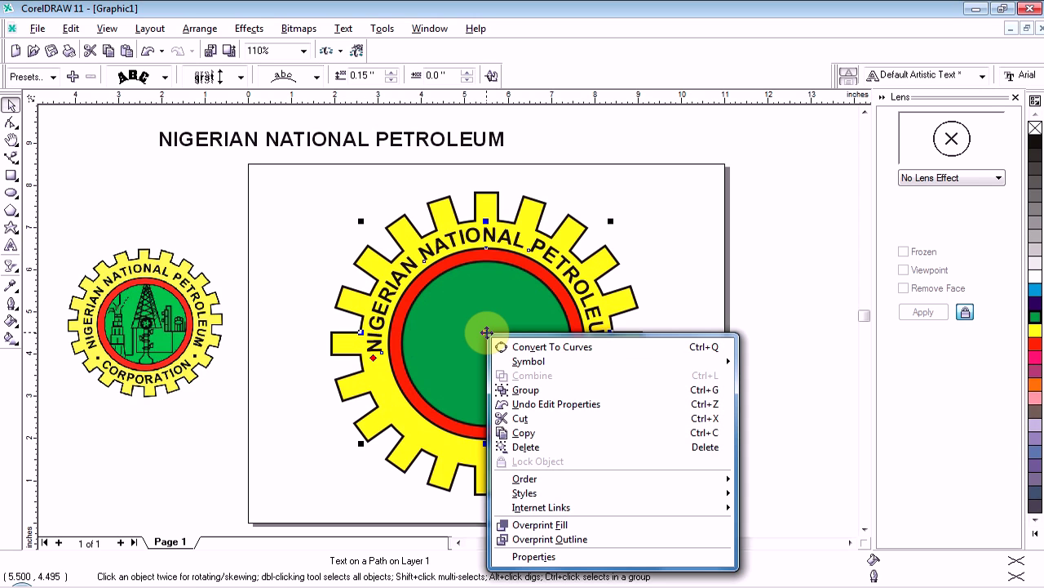
{"action": "left_click", "coordinate": [538, 348]}
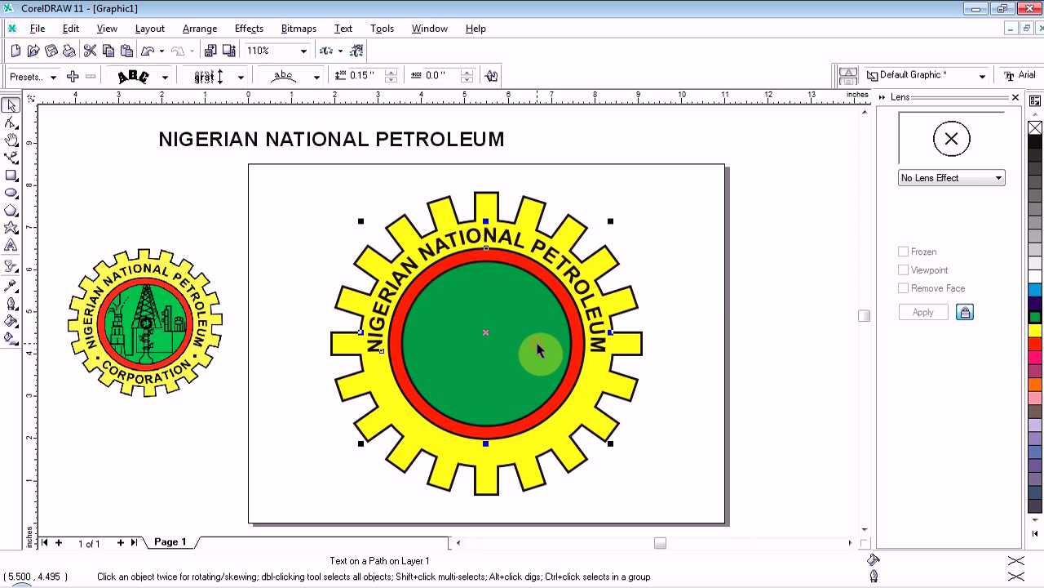
{"action": "left_click", "coordinate": [653, 155]}
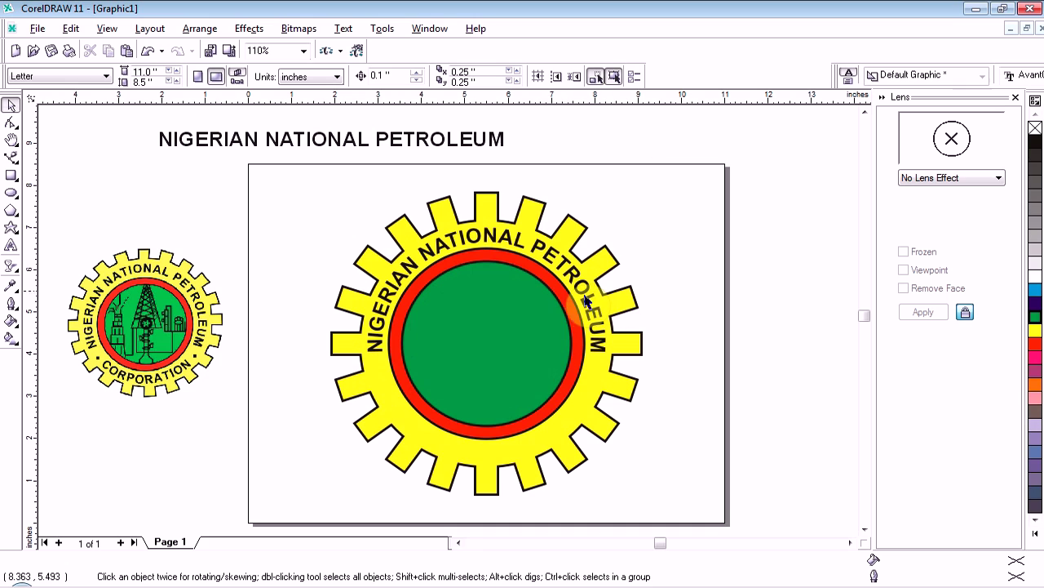
{"action": "left_click", "coordinate": [312, 144]}
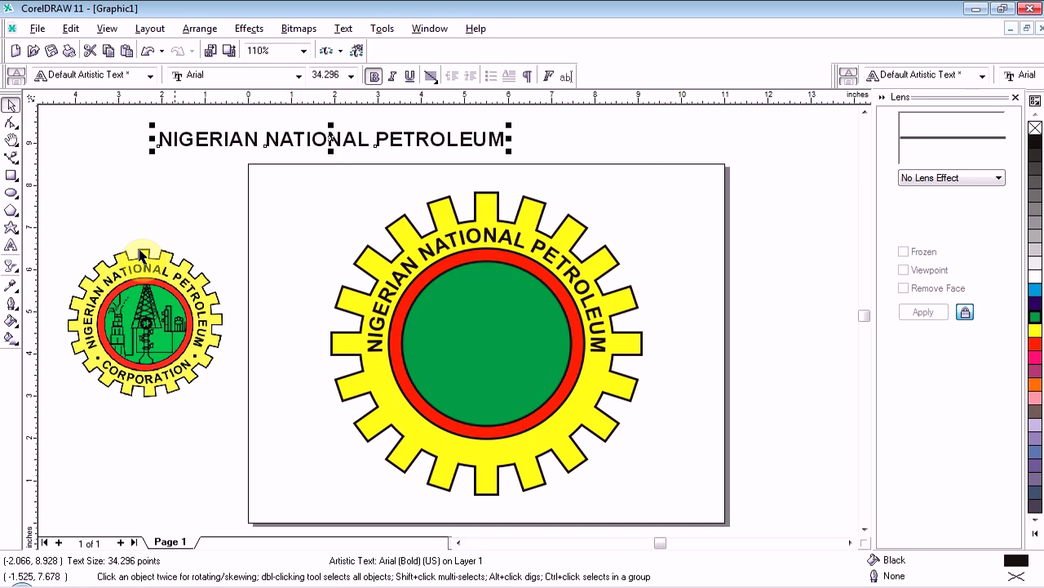
Step: Replace the spare copy's wording with CORPORATION
{"action": "left_click", "coordinate": [12, 244]}
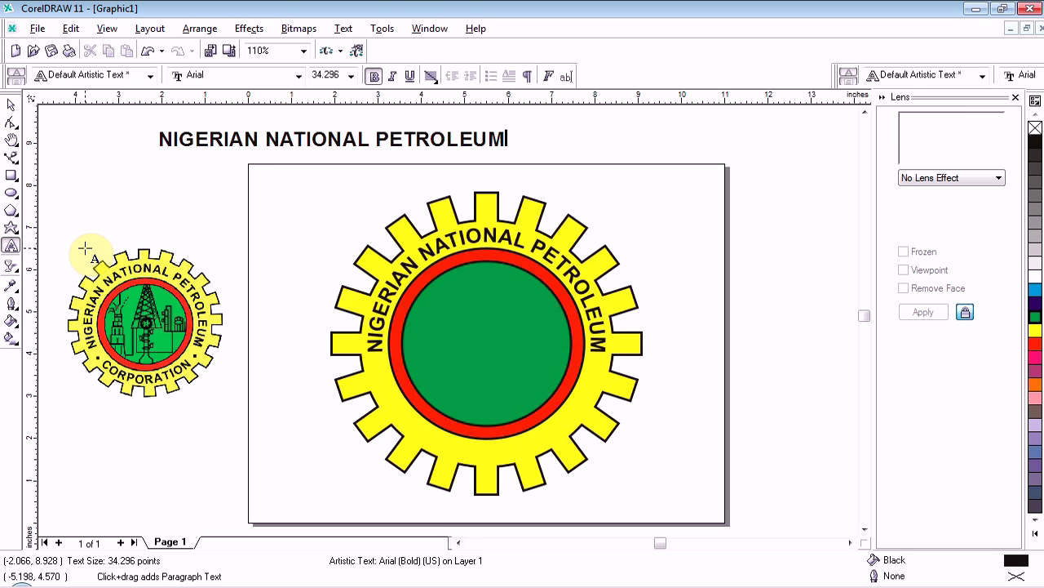
{"action": "key", "text": "BackSpace"}
{"action": "key", "text": "BackSpace"}
{"action": "key", "text": "BackSpace"}
{"action": "key", "text": "BackSpace"}
{"action": "key", "text": "BackSpace"}
{"action": "key", "text": "BackSpace"}
{"action": "key", "text": "BackSpace"}
{"action": "key", "text": "BackSpace"}
{"action": "key", "text": "BackSpace"}
{"action": "key", "text": "BackSpace"}
{"action": "key", "text": "BackSpace"}
{"action": "key", "text": "BackSpace"}
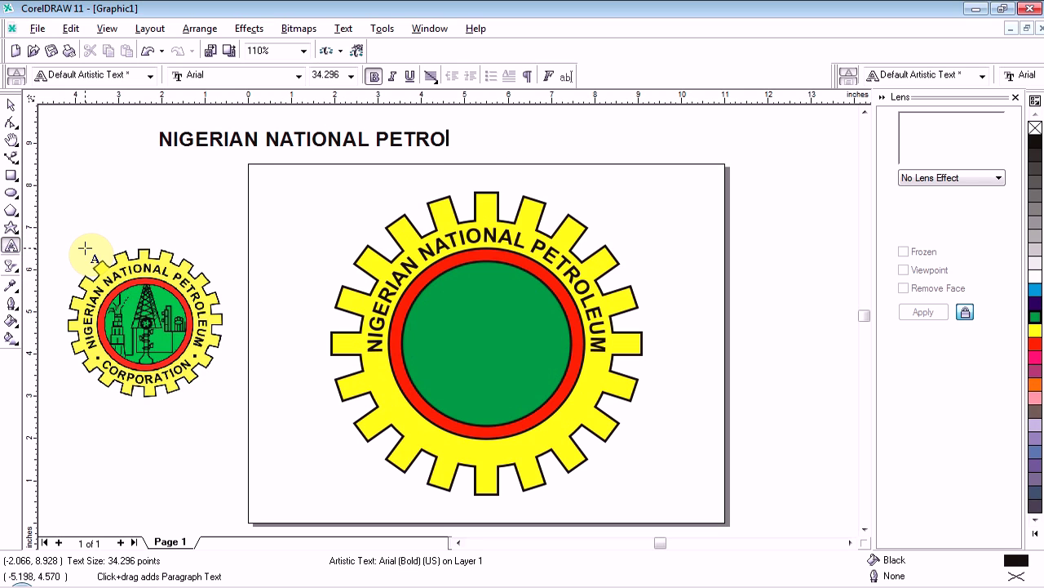
{"action": "key", "text": "BackSpace"}
{"action": "key", "text": "BackSpace"}
{"action": "key", "text": "BackSpace"}
{"action": "key", "text": "BackSpace"}
{"action": "key", "text": "BackSpace"}
{"action": "key", "text": "BackSpace"}
{"action": "key", "text": "BackSpace"}
{"action": "key", "text": "BackSpace"}
{"action": "key", "text": "BackSpace"}
{"action": "key", "text": "BackSpace"}
{"action": "key", "text": "BackSpace"}
{"action": "key", "text": "BackSpace"}
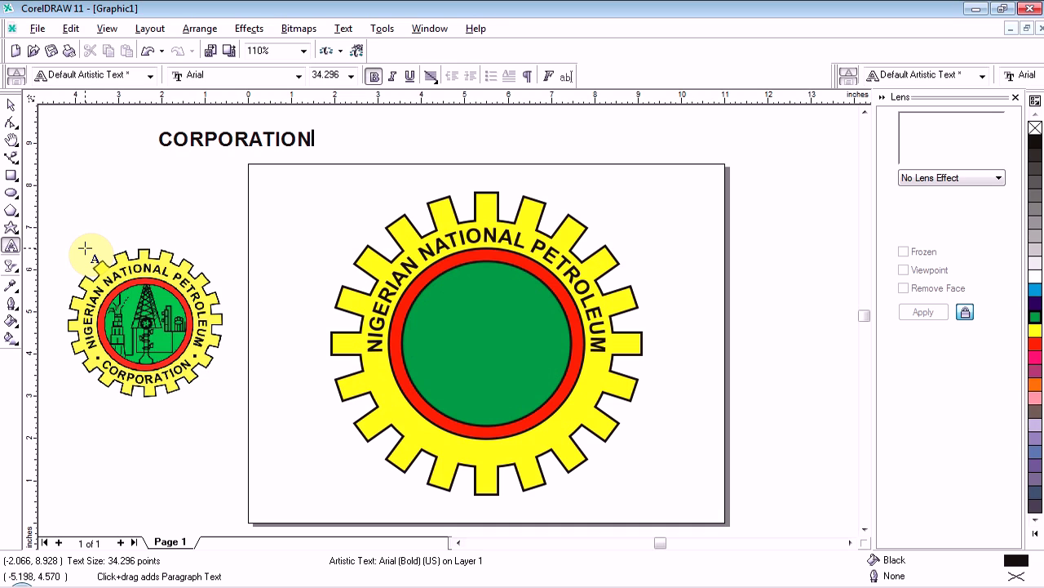
{"action": "left_click", "coordinate": [11, 104]}
Step: Fit CORPORATION onto the red ring path and slide it around to the bottom of the circle
{"action": "left_click", "coordinate": [344, 29]}
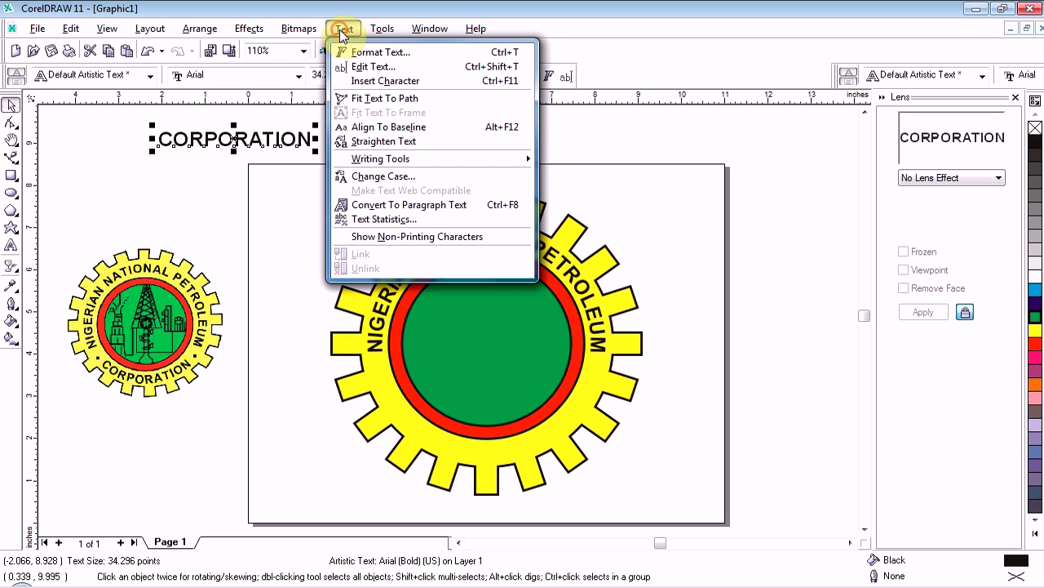
{"action": "left_click", "coordinate": [365, 98]}
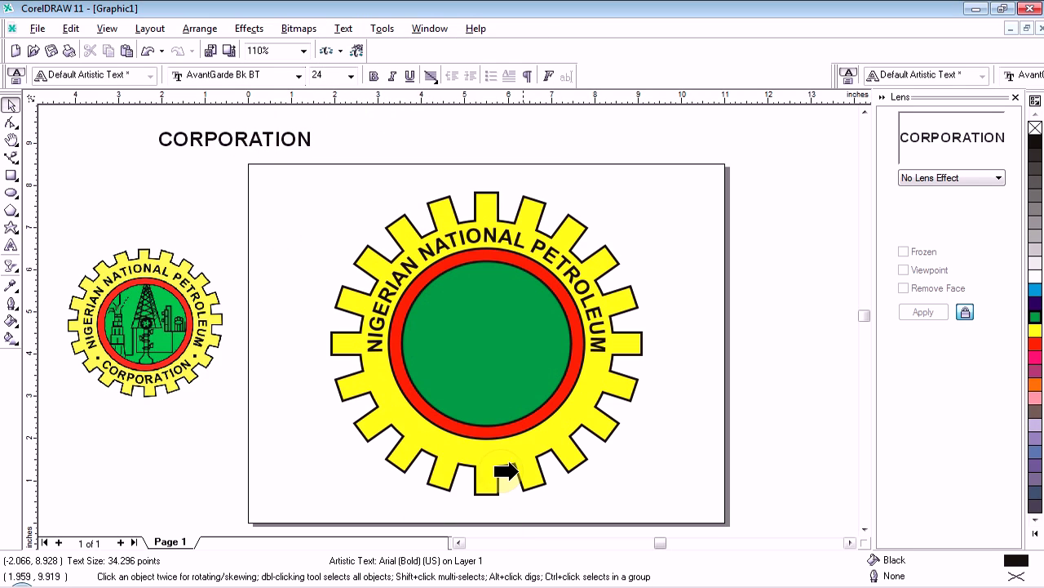
{"action": "left_click", "coordinate": [477, 438]}
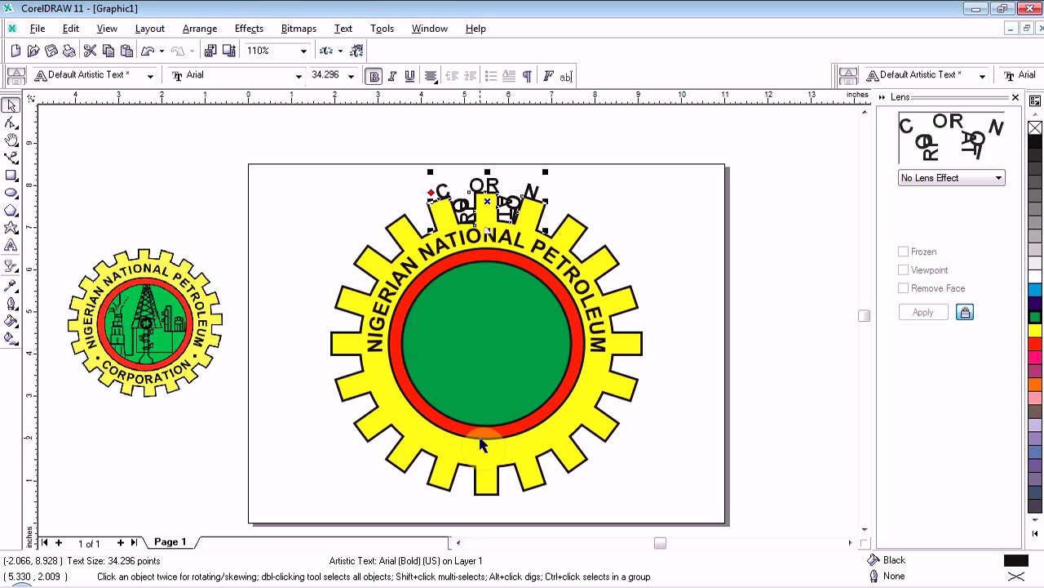
{"action": "key", "text": "ctrl+z"}
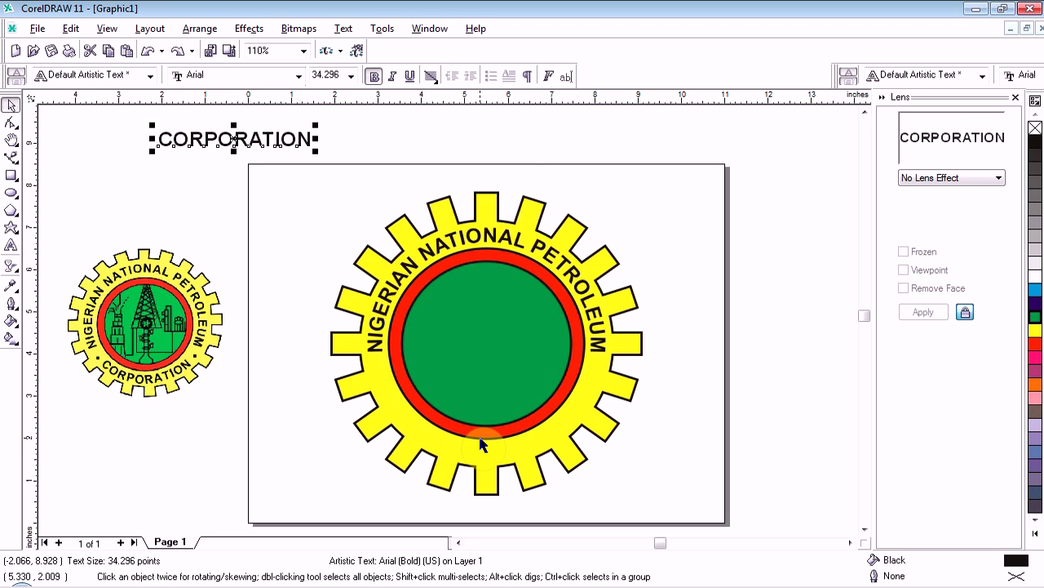
{"action": "left_click", "coordinate": [341, 28]}
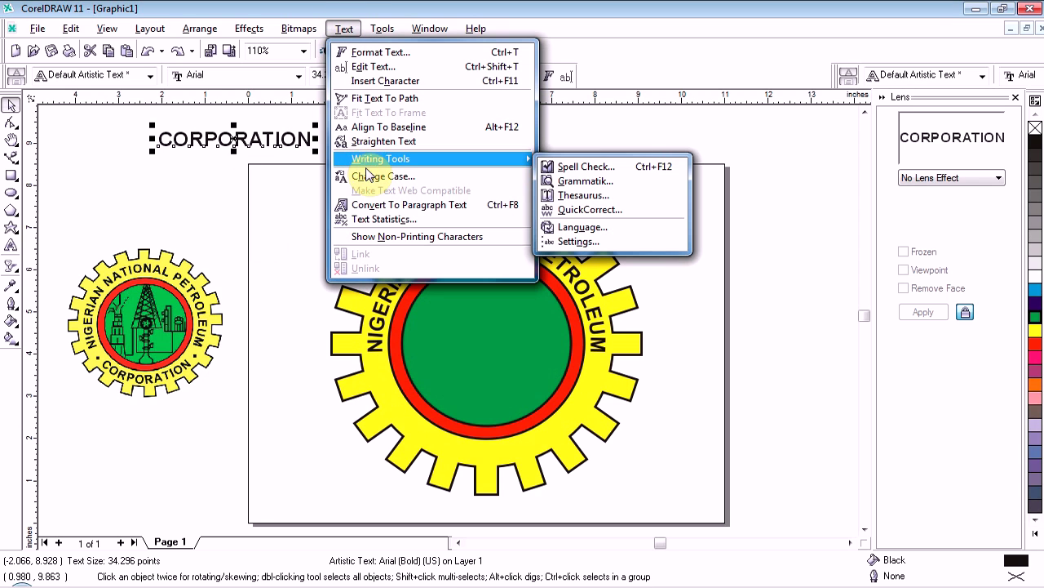
{"action": "left_click", "coordinate": [377, 99]}
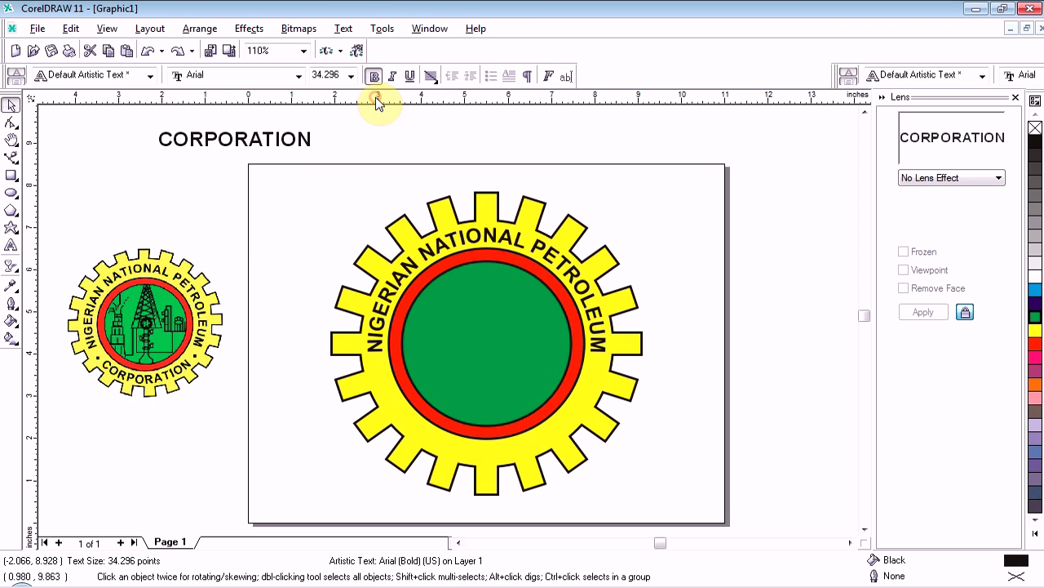
{"action": "left_click", "coordinate": [472, 438]}
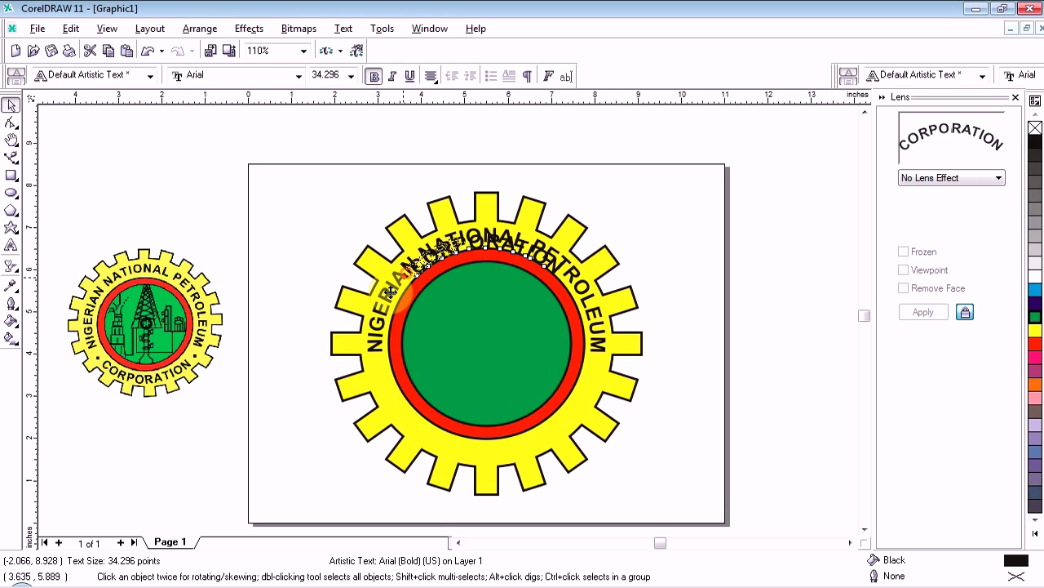
{"action": "left_click_drag", "start_coordinate": [406, 276], "coordinate": [555, 408]}
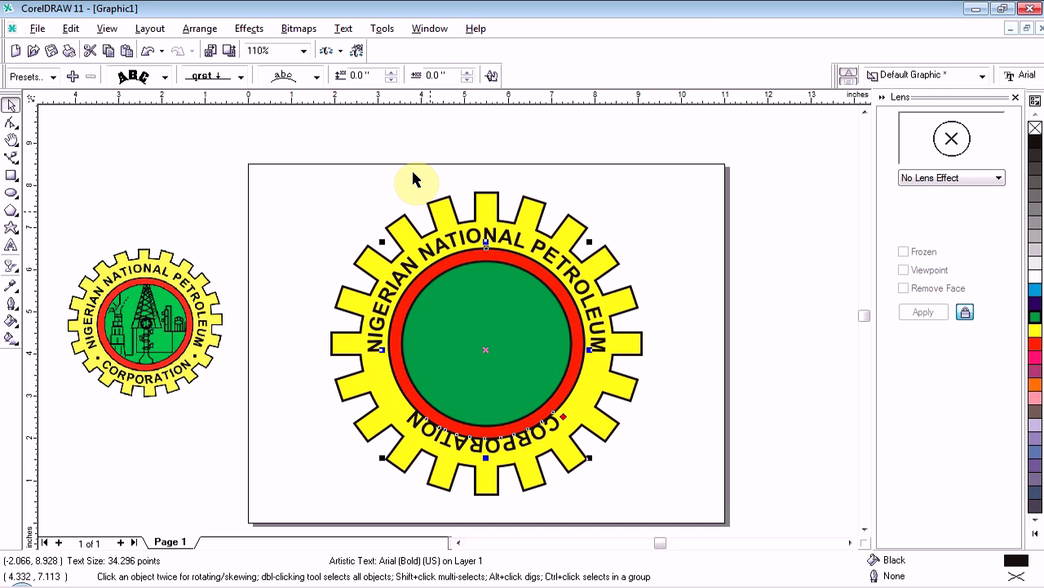
Step: Offset CORPORATION 0.15" from the ring and centre it along the bottom
{"action": "left_click", "coordinate": [393, 81]}
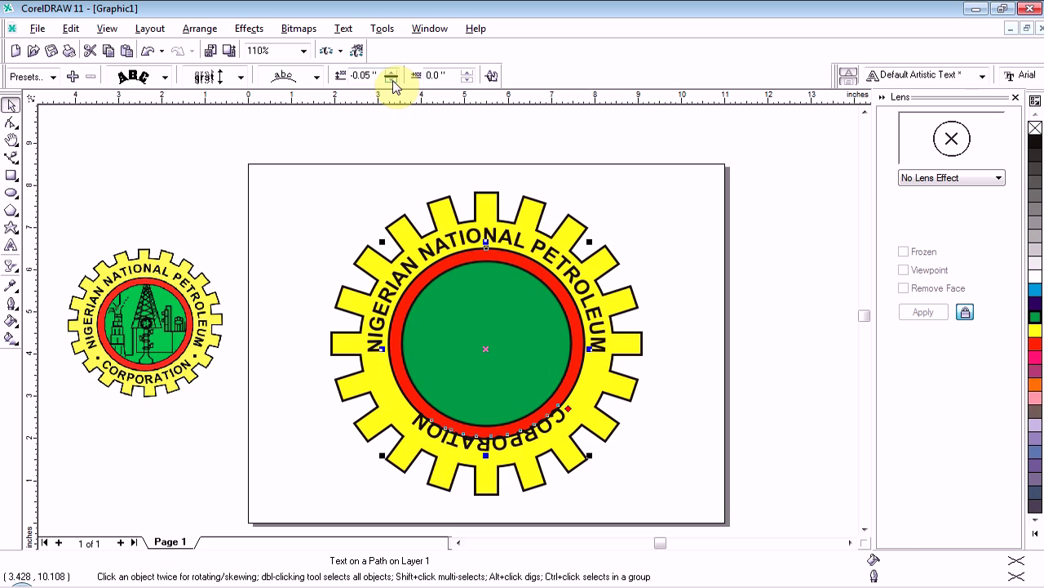
{"action": "left_click", "coordinate": [393, 73]}
{"action": "left_click", "coordinate": [392, 74]}
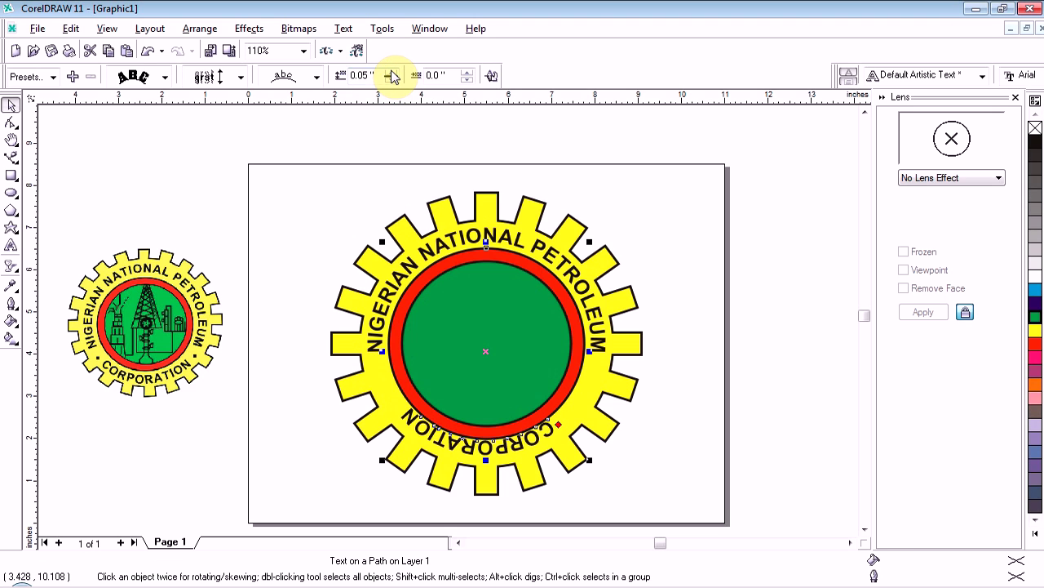
{"action": "left_click", "coordinate": [392, 74]}
{"action": "left_click", "coordinate": [392, 73]}
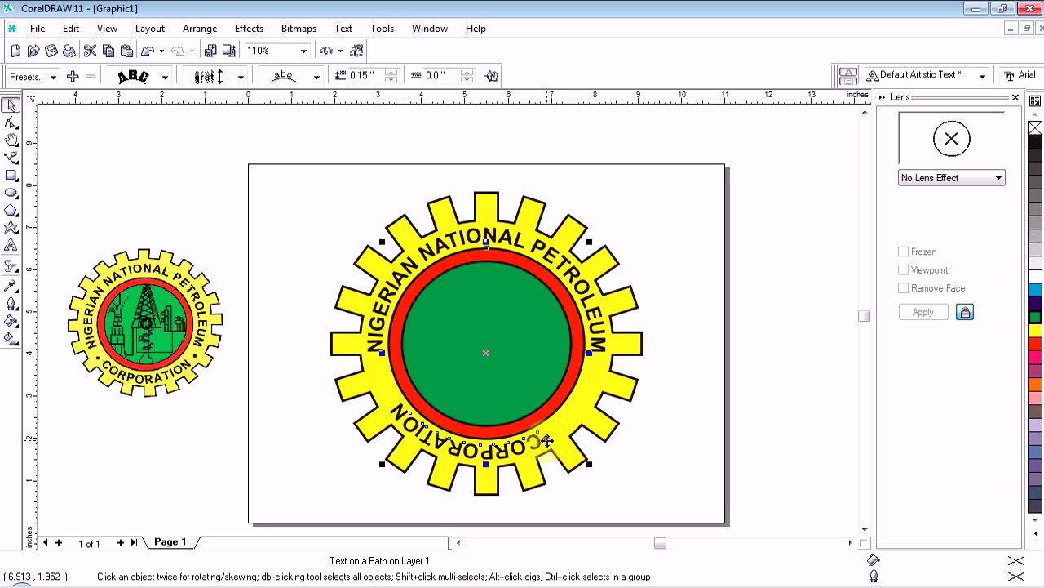
{"action": "left_click_drag", "start_coordinate": [546, 438], "coordinate": [559, 436]}
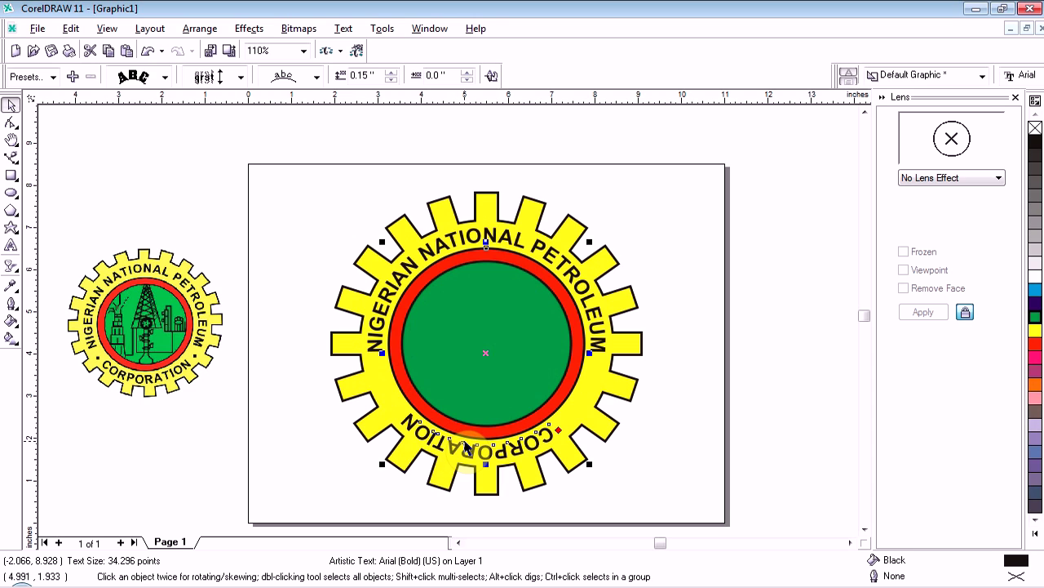
Step: Place CORPORATION on the other side of the path at -0.5" offset and centre it along the bottom
{"action": "left_click", "coordinate": [491, 78]}
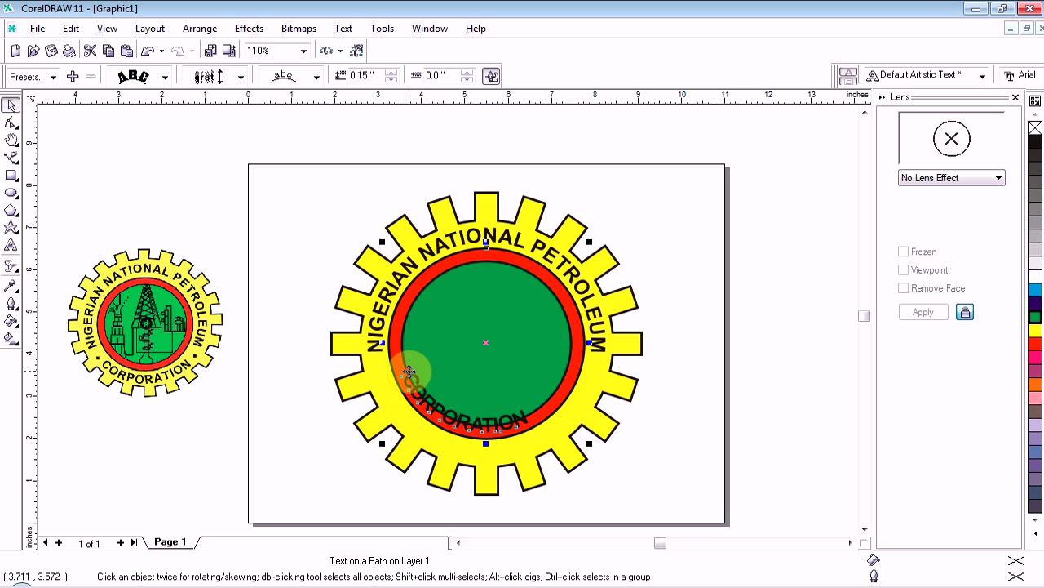
{"action": "left_click", "coordinate": [392, 81]}
{"action": "left_click", "coordinate": [392, 81]}
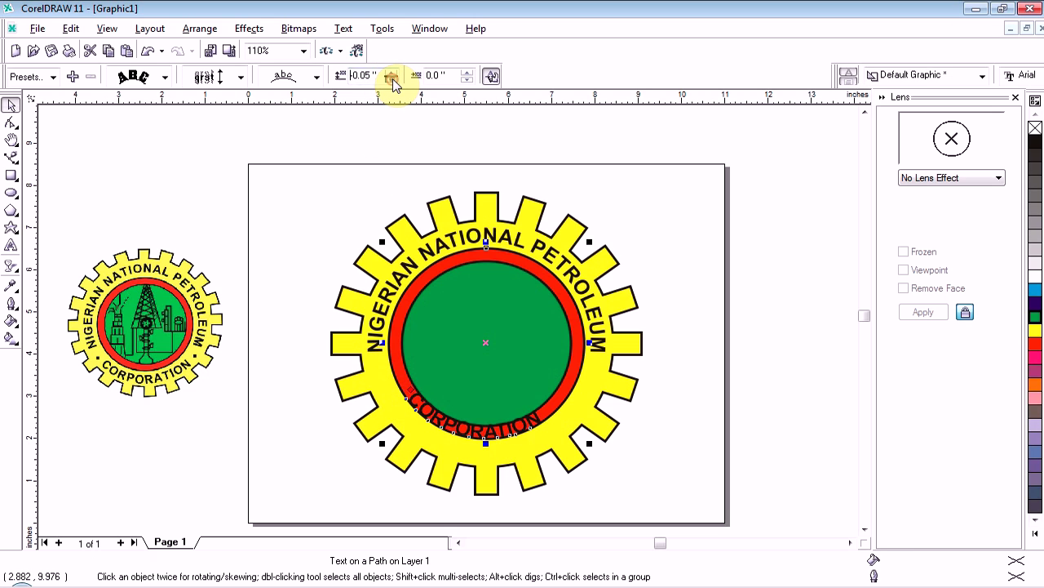
{"action": "left_click", "coordinate": [392, 81]}
{"action": "left_click", "coordinate": [392, 80]}
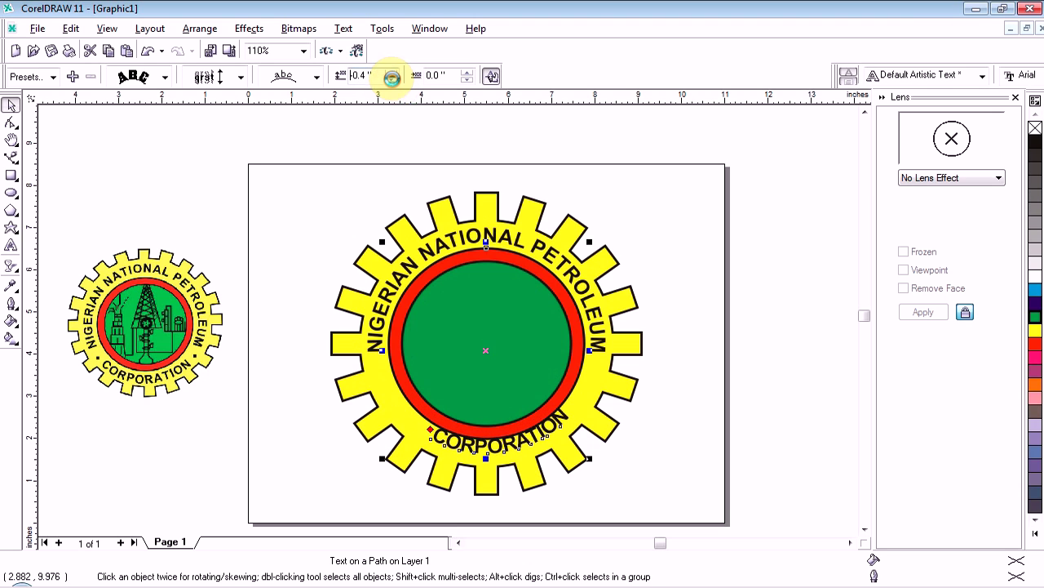
{"action": "left_click", "coordinate": [393, 80]}
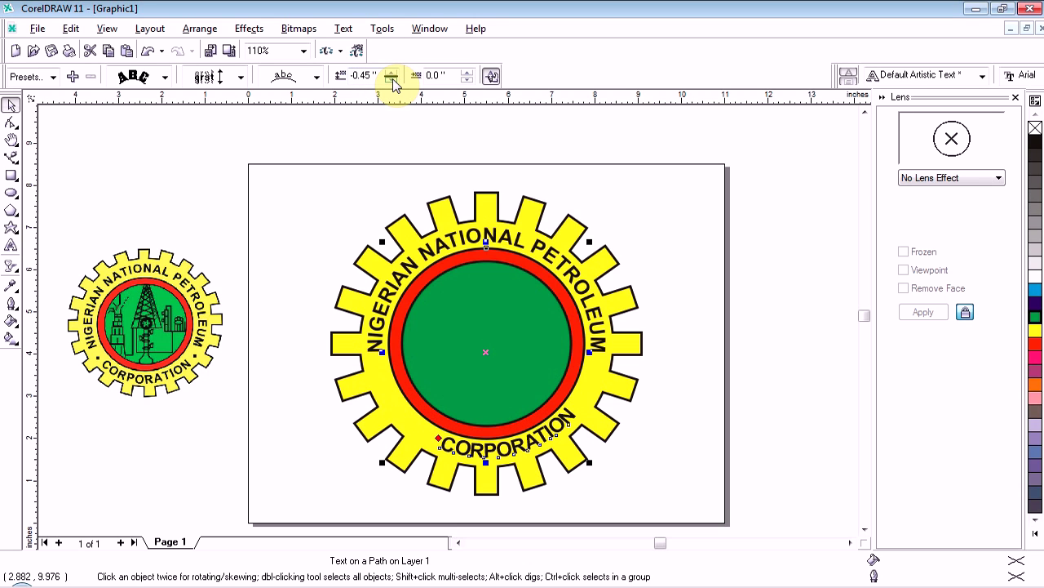
{"action": "left_click", "coordinate": [393, 80]}
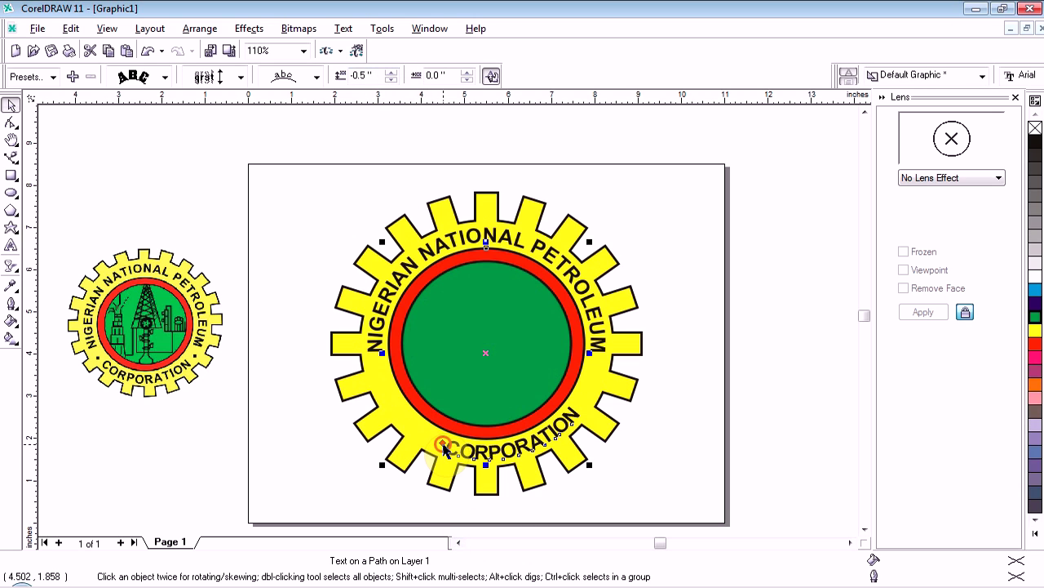
{"action": "left_click_drag", "start_coordinate": [443, 448], "coordinate": [420, 433]}
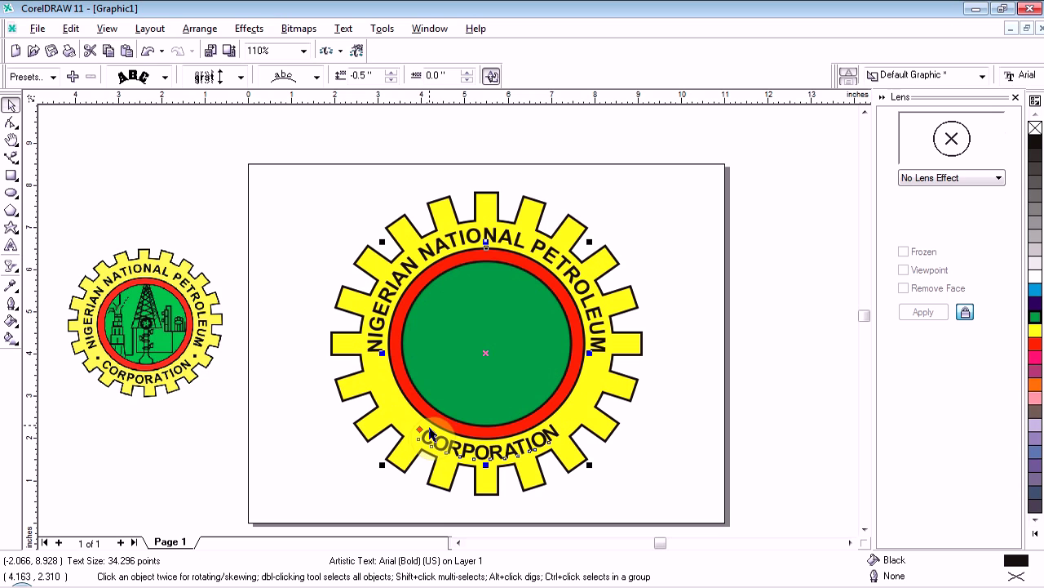
Step: Convert the bottom CORPORATION lettering to curves via the right-click menu, then deselect it
{"action": "right_click", "coordinate": [432, 440]}
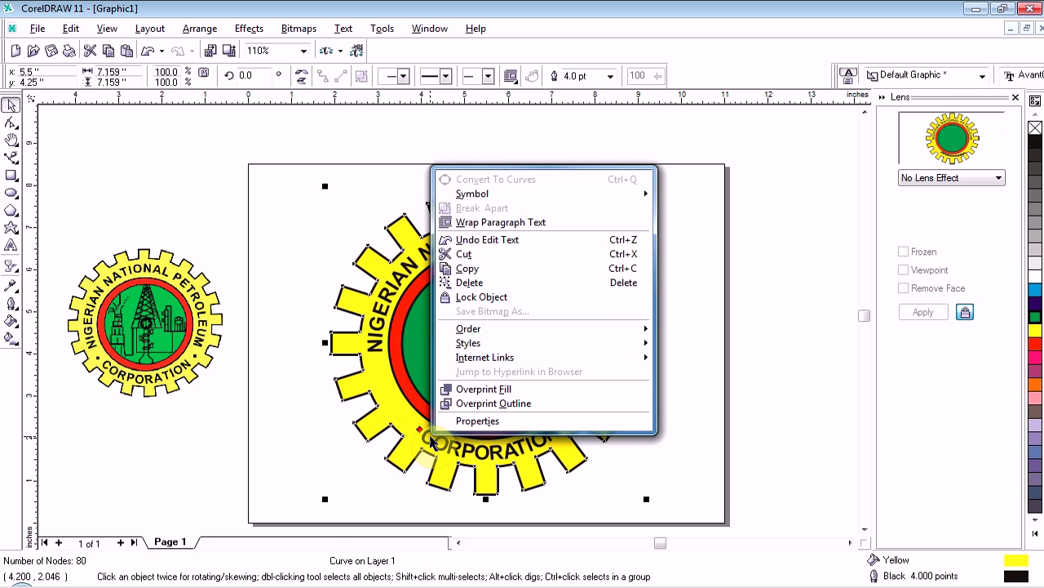
{"action": "key", "text": "Escape"}
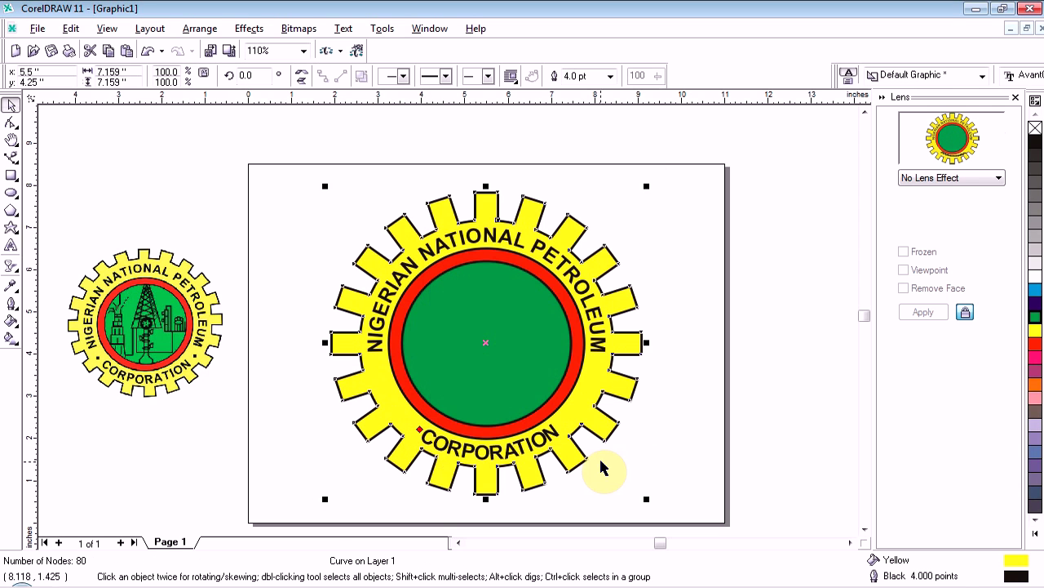
{"action": "left_click", "coordinate": [495, 459]}
{"action": "right_click", "coordinate": [496, 458]}
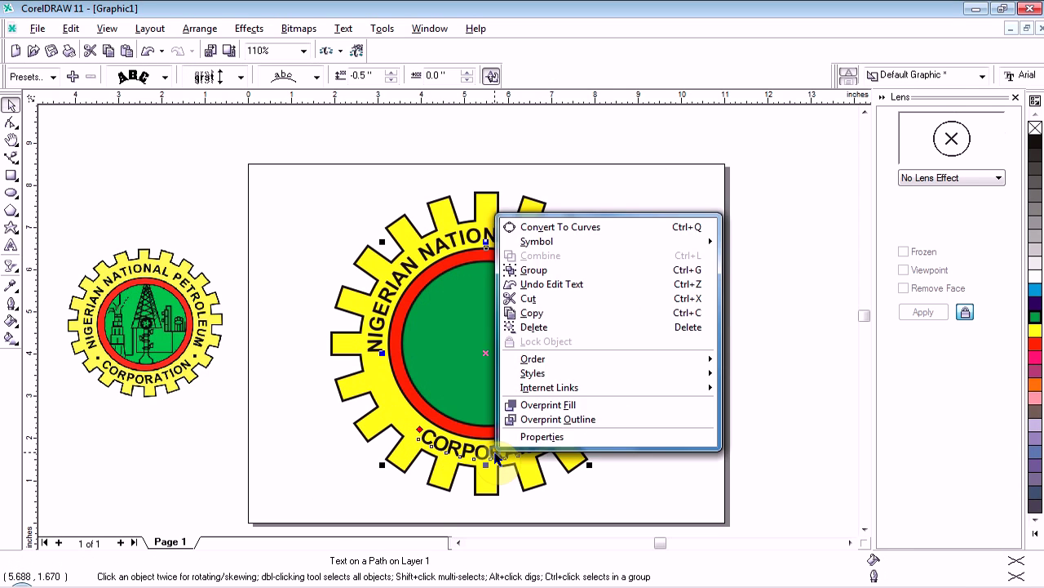
{"action": "left_click", "coordinate": [544, 228]}
{"action": "left_click", "coordinate": [741, 210]}
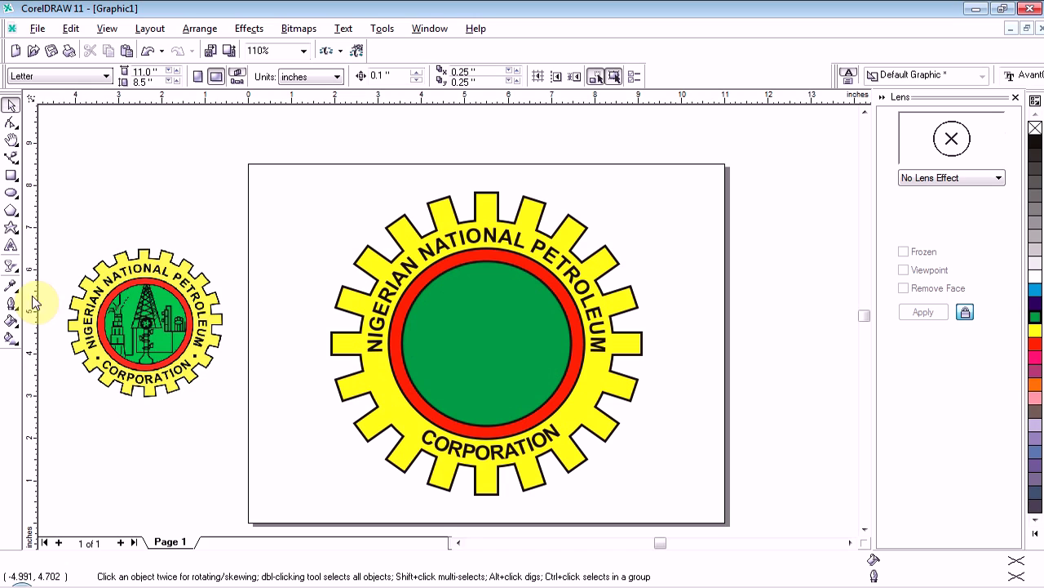
Step: Draw a tiny square beside the small logo and fill it black
{"action": "left_click", "coordinate": [11, 175]}
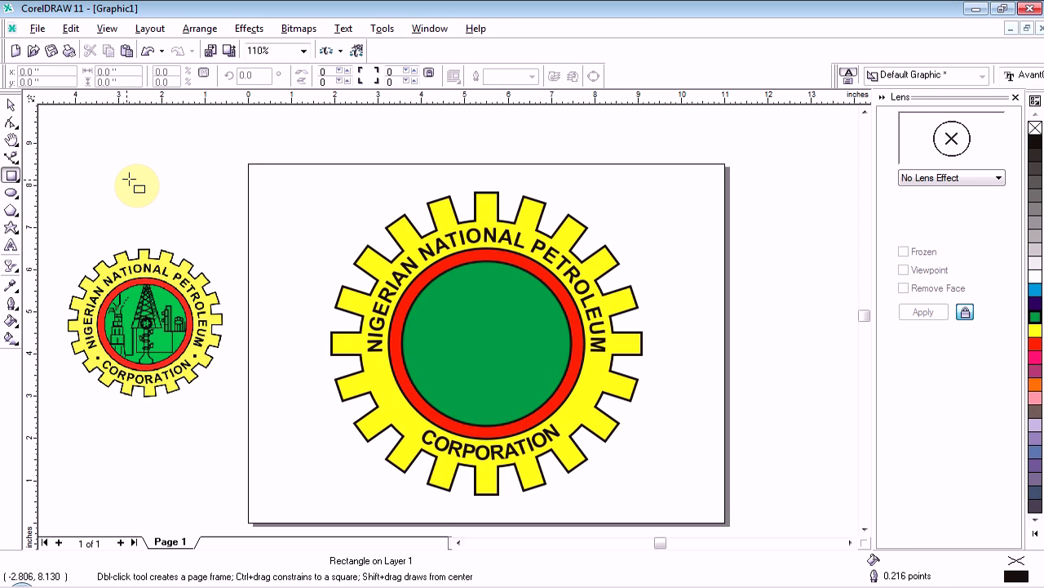
{"action": "left_click_drag", "start_coordinate": [133, 180], "coordinate": [140, 192]}
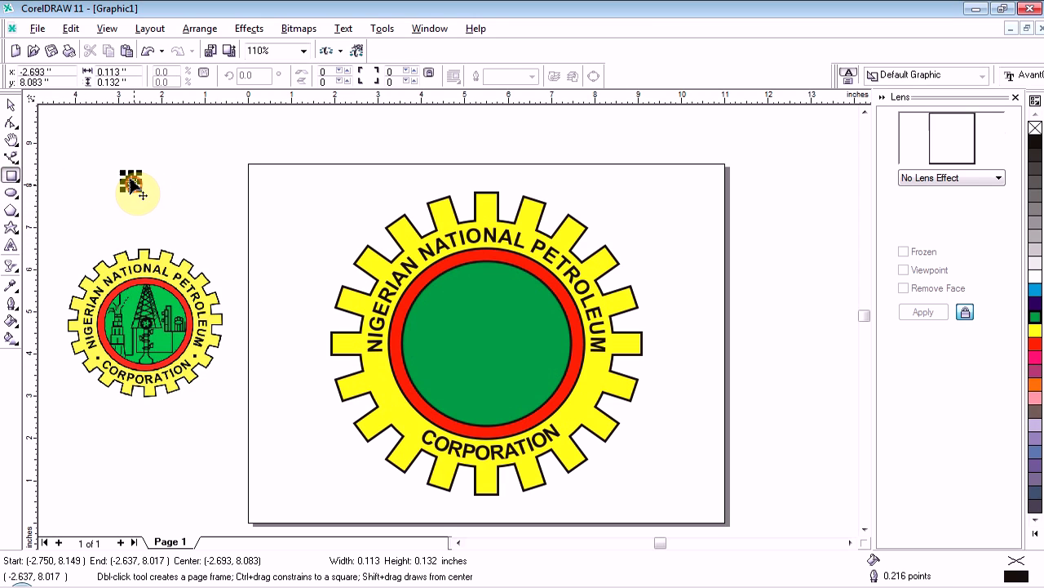
{"action": "left_click", "coordinate": [11, 105]}
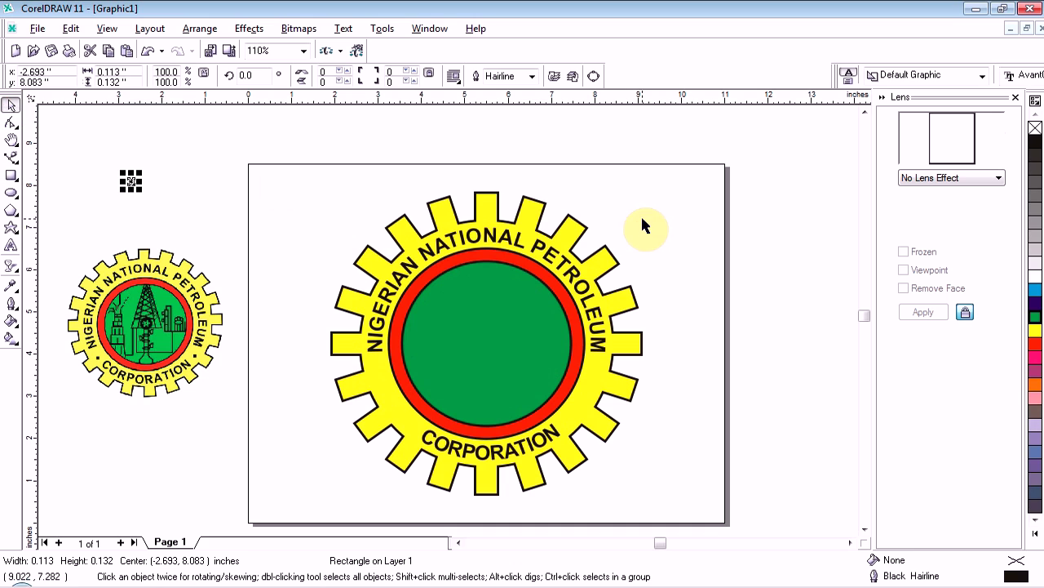
{"action": "left_click", "coordinate": [1035, 142]}
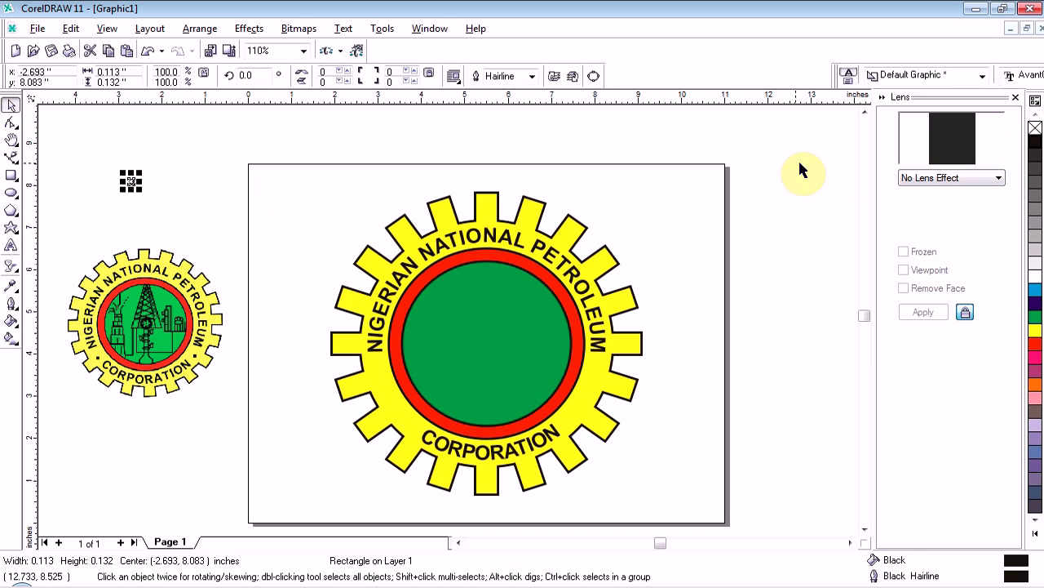
{"action": "left_click", "coordinate": [214, 187]}
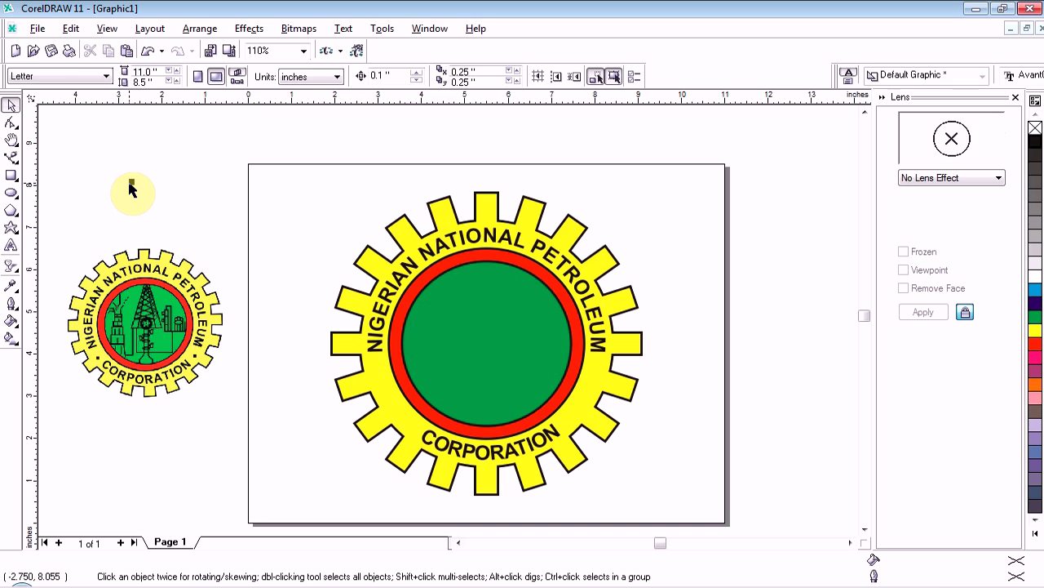
Step: Move the black square onto the yellow ring between the arched heading and CORPORATION
{"action": "left_click_drag", "start_coordinate": [130, 181], "coordinate": [378, 372]}
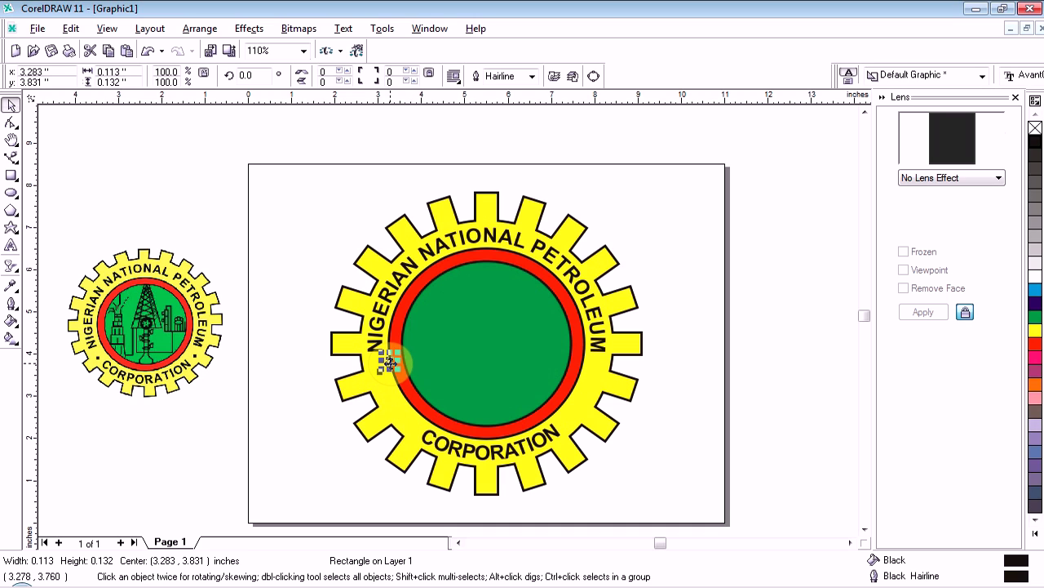
{"action": "left_click_drag", "start_coordinate": [389, 362], "coordinate": [597, 368]}
{"action": "left_click", "coordinate": [811, 350]}
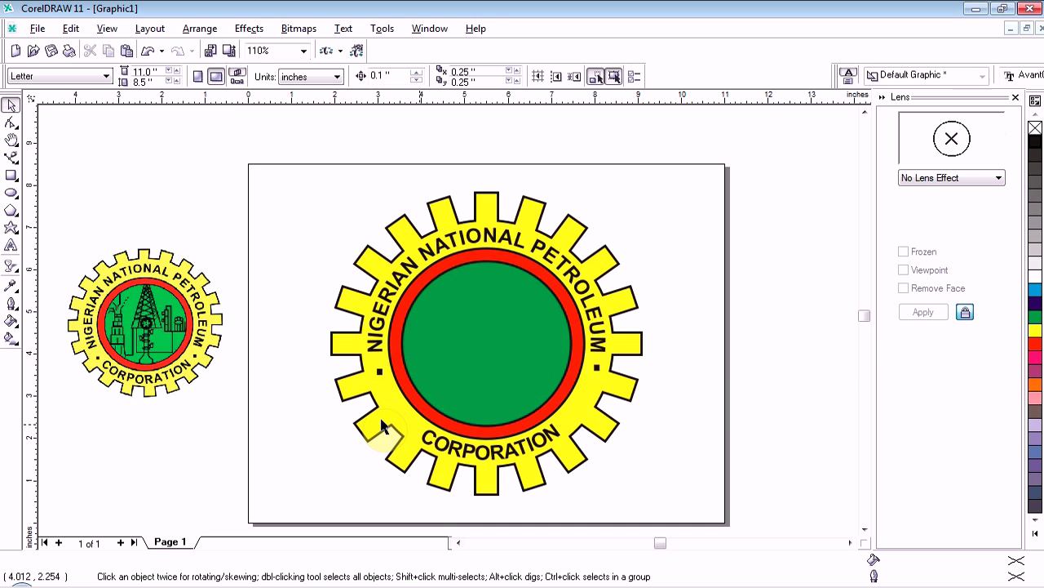